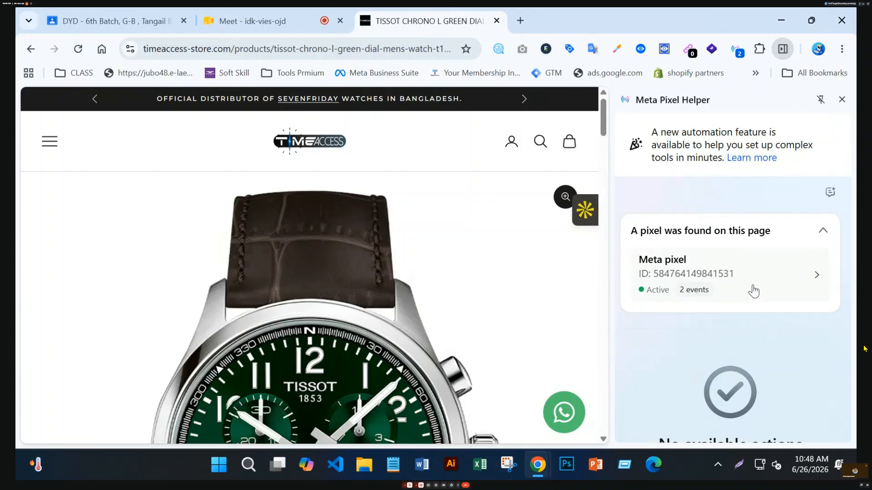
# Expand the Meta pixel's ViewContent event and check content_type product, currency BDT, value 58500.
pyautogui.click(752, 287)
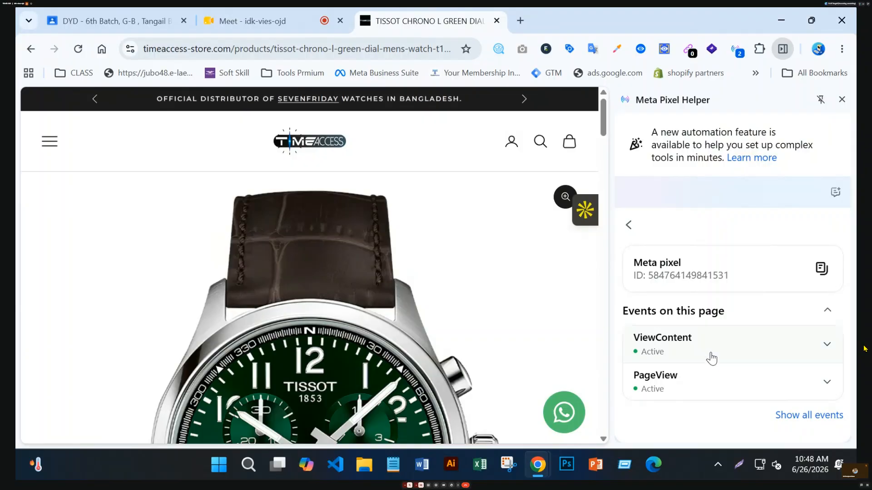
pyautogui.click(736, 353)
pyautogui.scroll(-4, 735, 352)
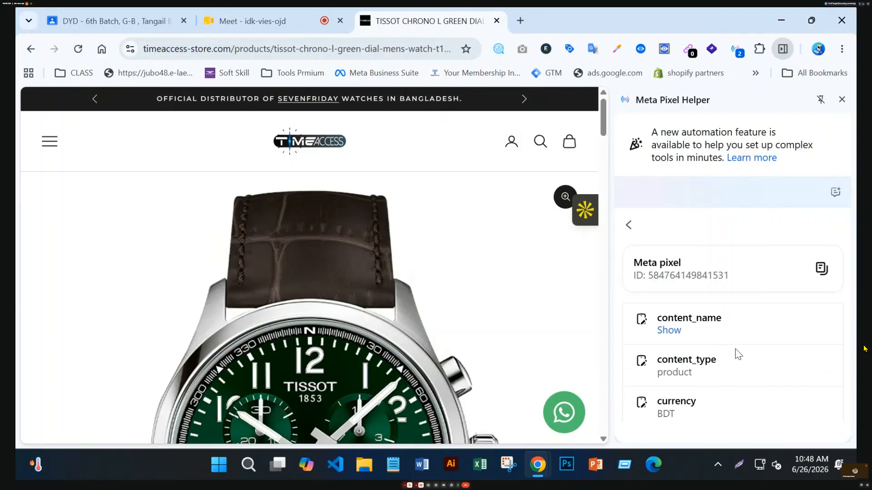
pyautogui.scroll(1, 735, 349)
pyautogui.scroll(-3, 747, 381)
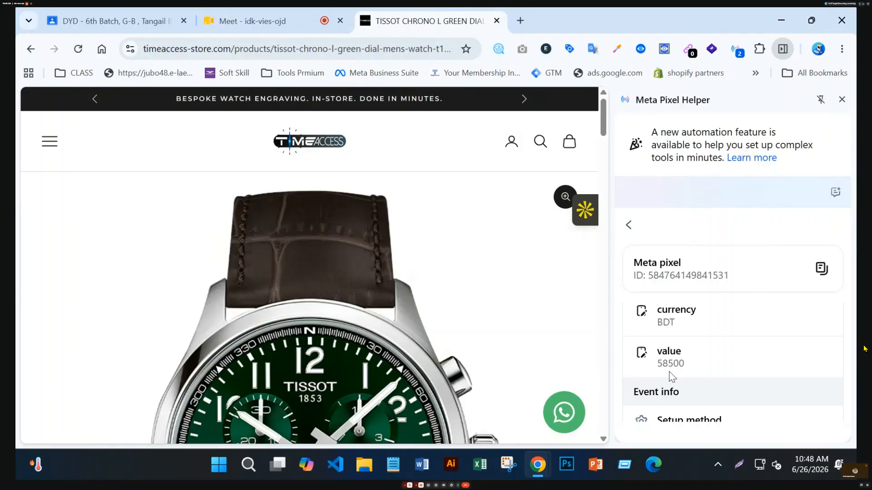
pyautogui.scroll(-5, 580, 345)
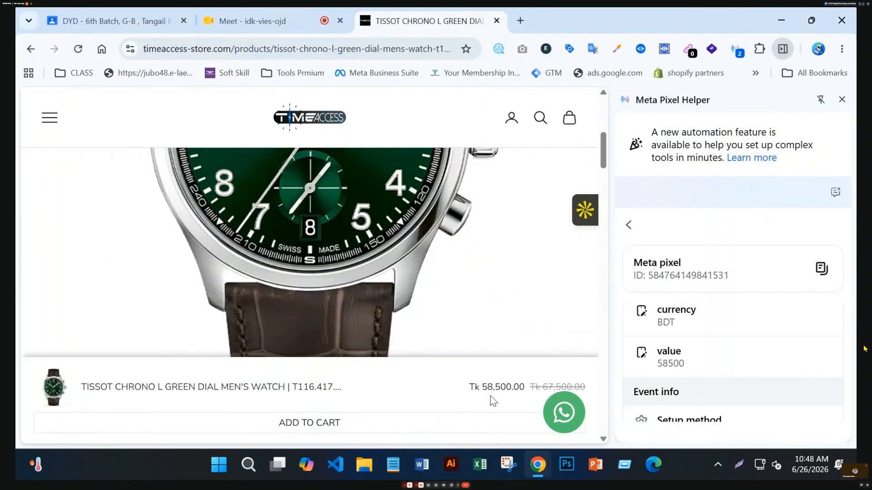
pyautogui.scroll(3, 402, 285)
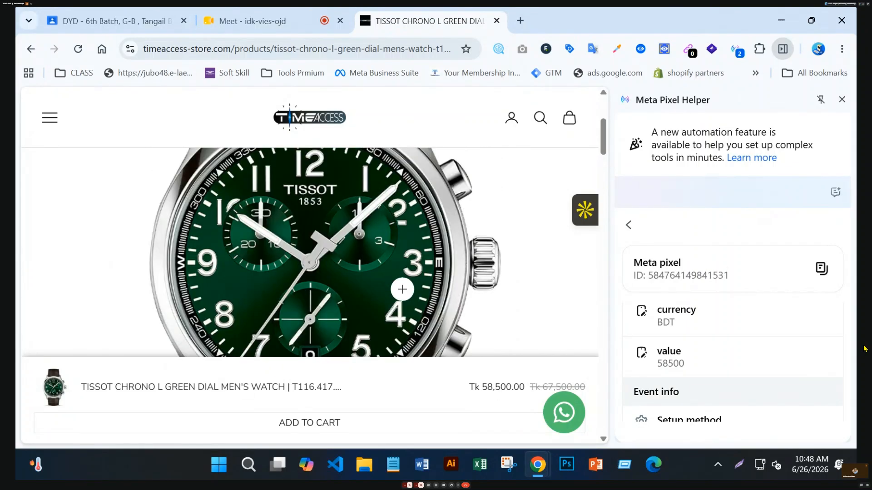
pyautogui.scroll(-3, 402, 289)
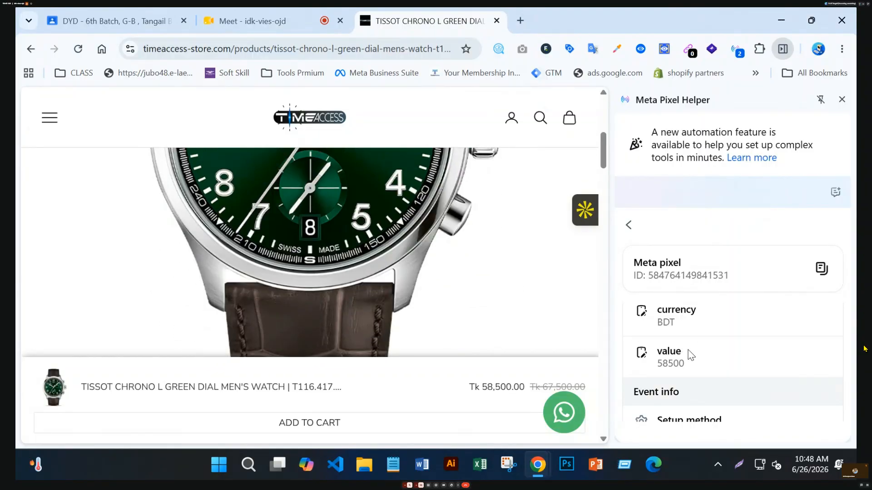
pyautogui.scroll(-2, 688, 353)
pyautogui.scroll(2, 687, 353)
pyautogui.scroll(2, 689, 355)
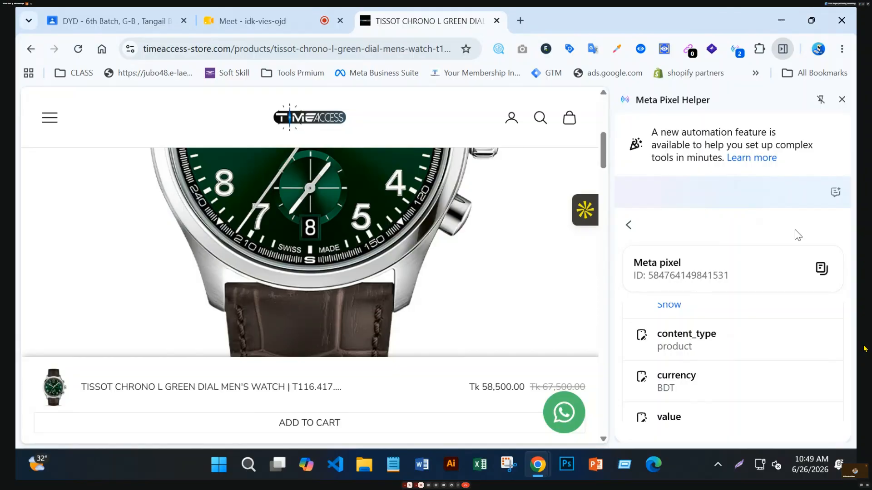
# Close Pixel Helper, add the Tissot watch to the cart, and proceed to checkout.
pyautogui.click(841, 99)
pyautogui.scroll(-10, 613, 318)
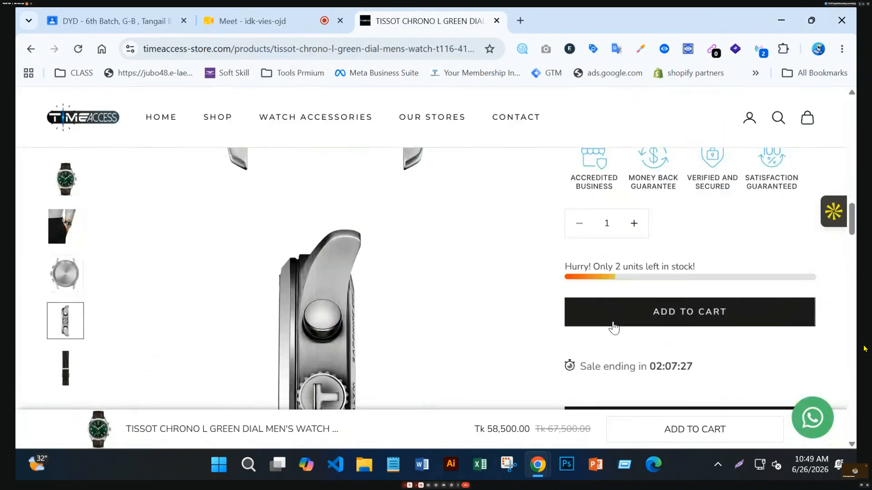
pyautogui.click(678, 438)
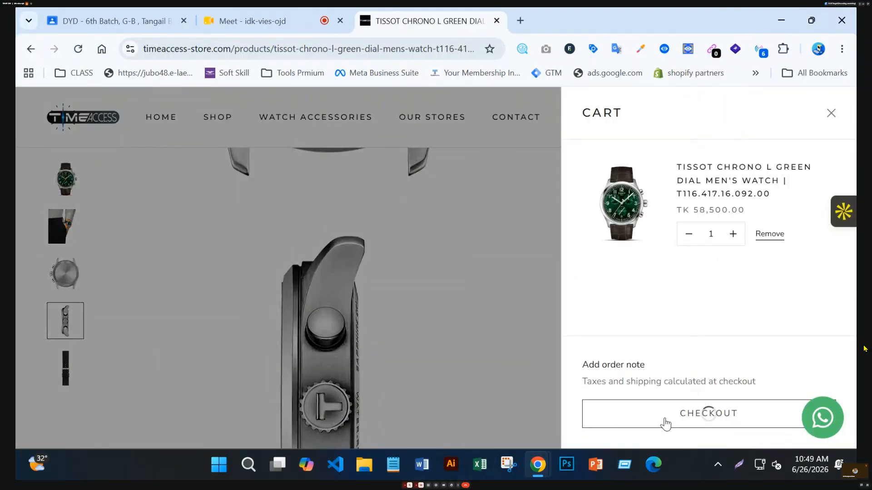
pyautogui.click(663, 417)
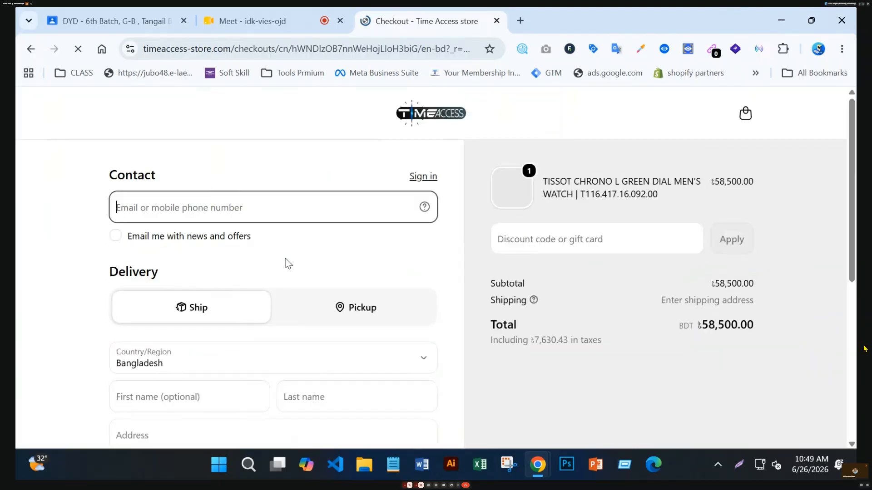
# Autofill saved checkout details, choose Cash on Delivery and Outside Dhaka shipping, and place the order.
pyautogui.click(253, 209)
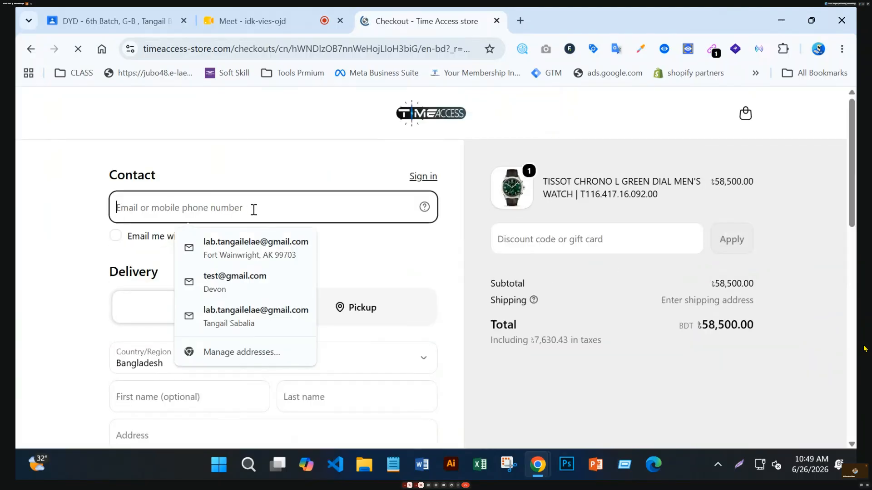
pyautogui.click(253, 249)
pyautogui.scroll(-3, 269, 306)
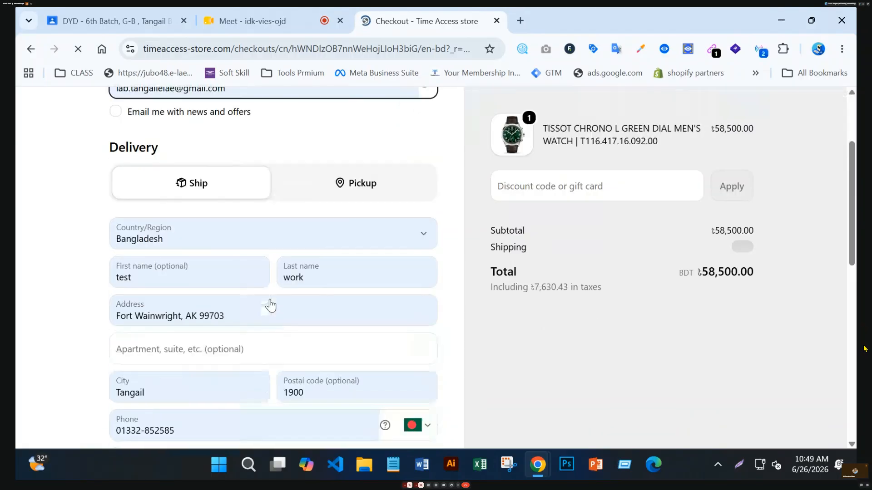
pyautogui.scroll(-7, 338, 315)
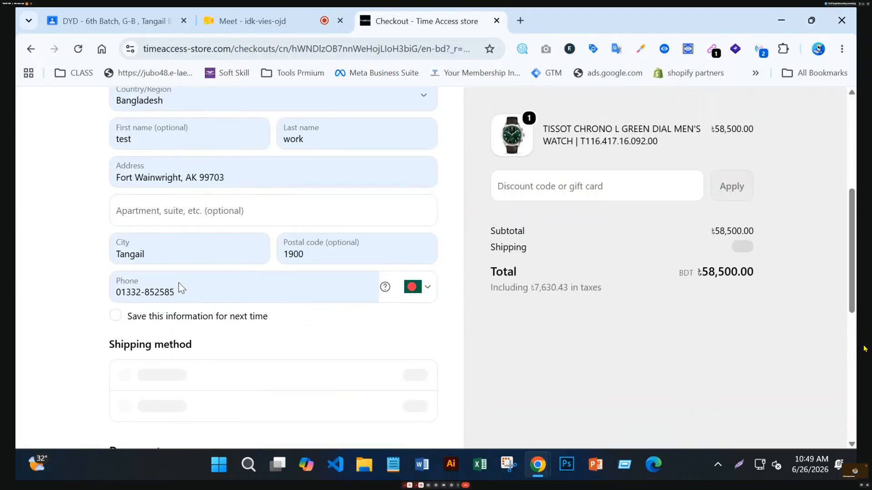
pyautogui.scroll(-1, 295, 241)
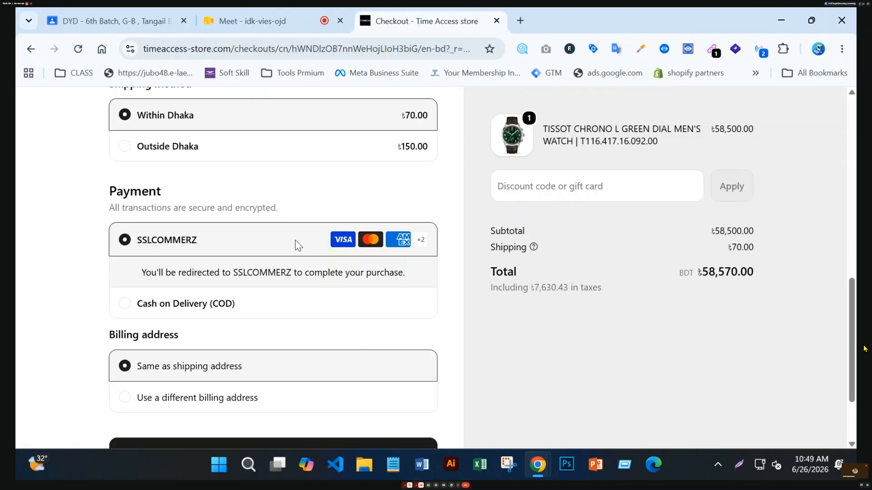
pyautogui.click(124, 303)
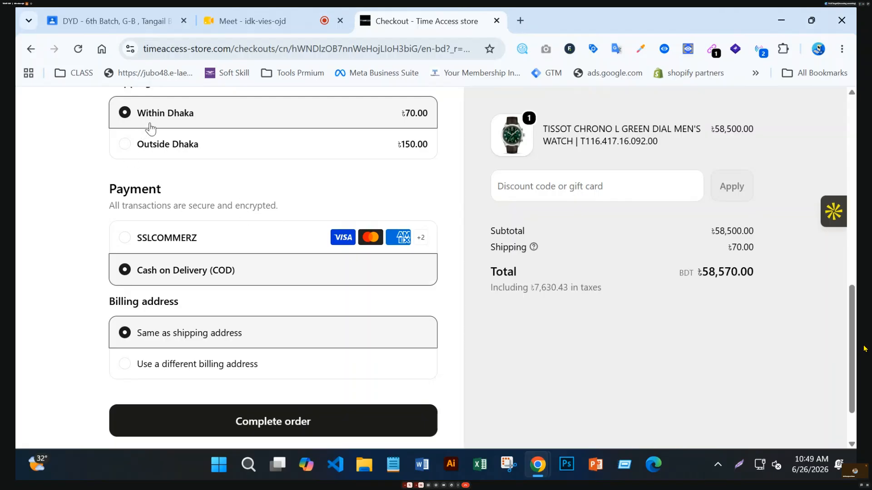
pyautogui.click(121, 152)
pyautogui.scroll(3, 303, 196)
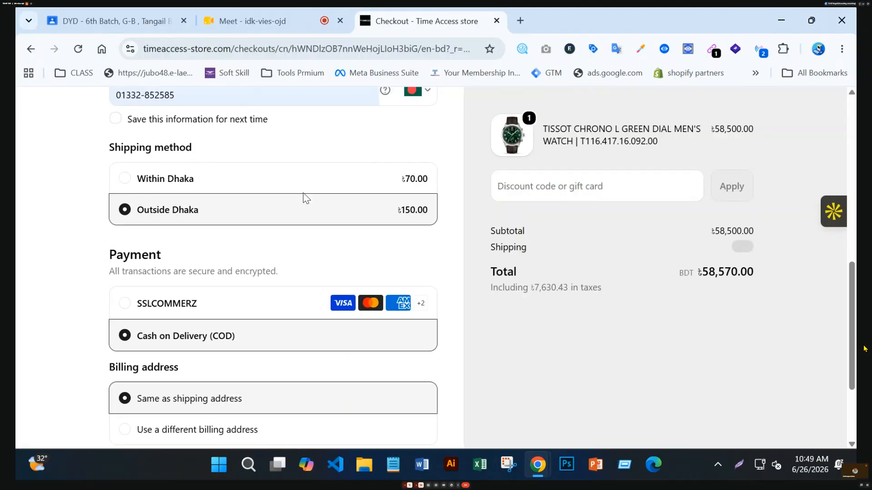
pyautogui.scroll(-5, 303, 197)
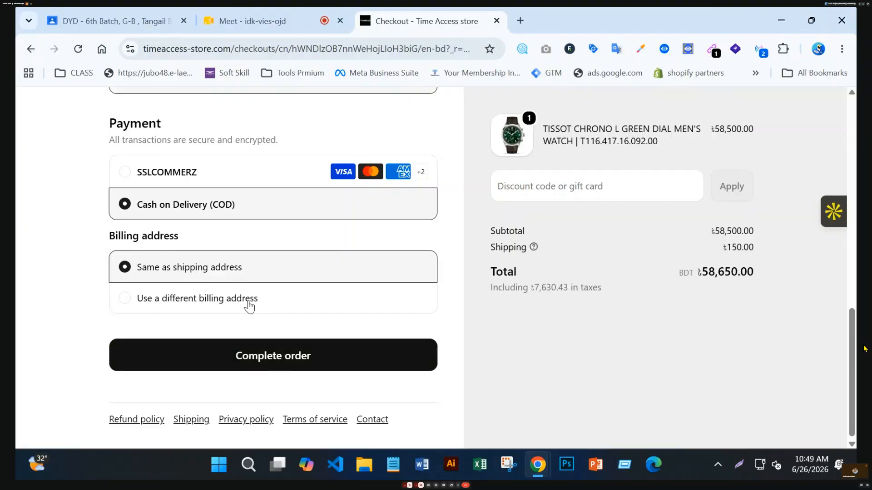
pyautogui.scroll(2, 232, 280)
pyautogui.scroll(-2, 230, 299)
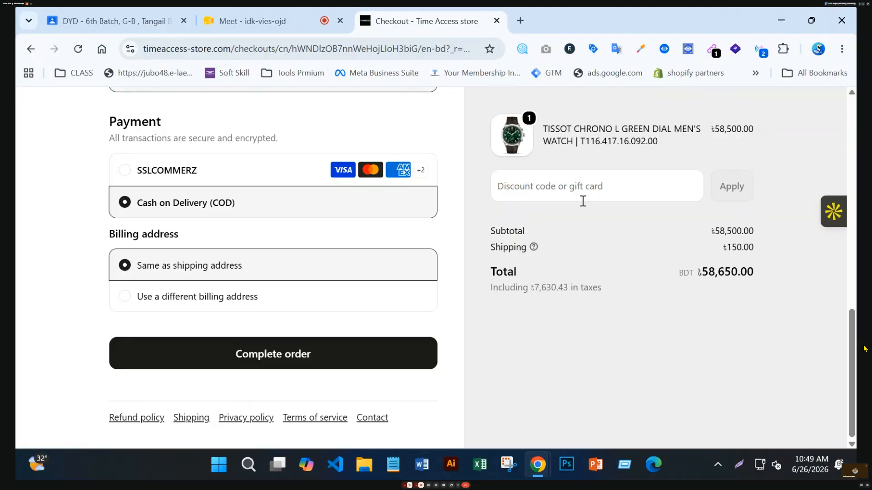
pyautogui.click(292, 354)
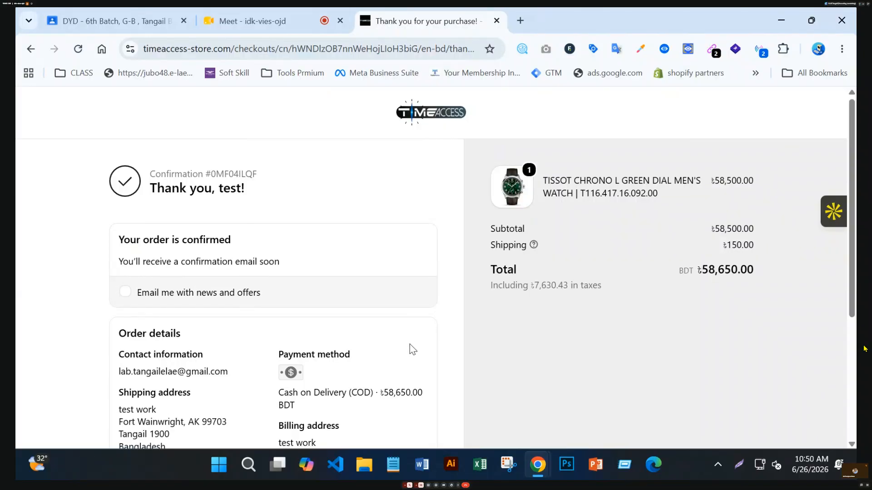
# Review the Tissot watch order confirmation details, then go back to the store homepage.
pyautogui.scroll(-4, 408, 347)
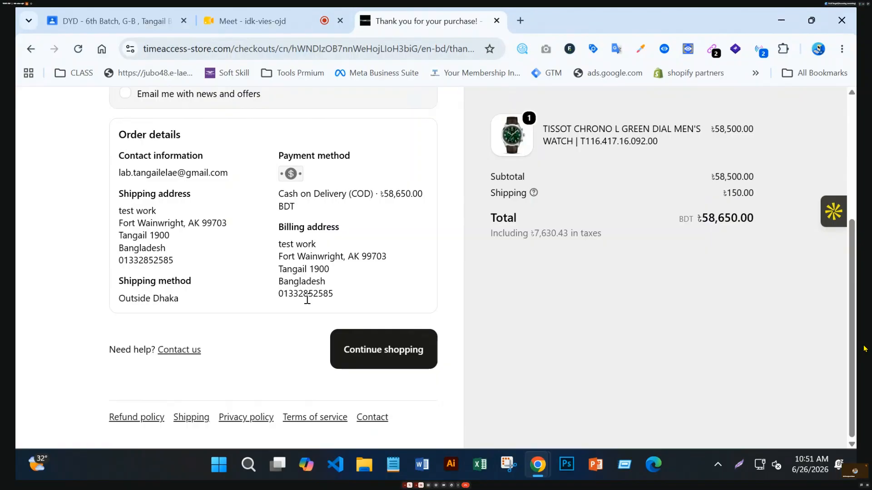
pyautogui.scroll(5, 307, 299)
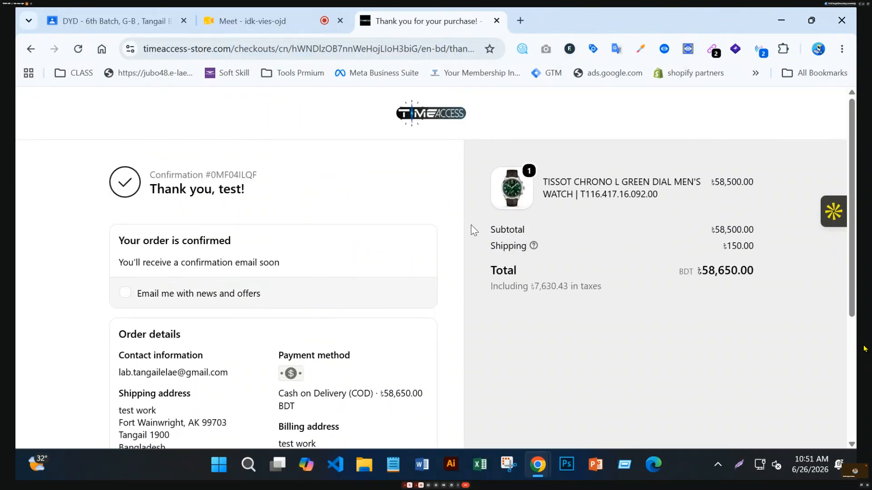
pyautogui.scroll(-4, 380, 274)
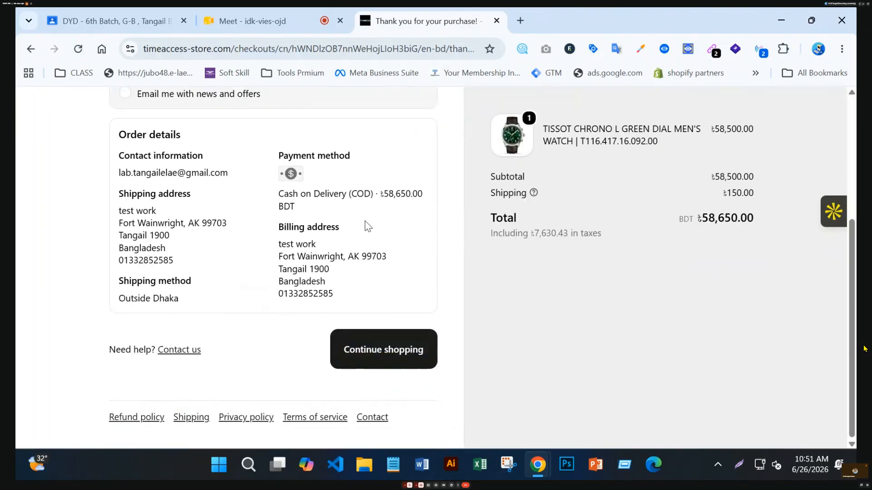
pyautogui.scroll(4, 368, 225)
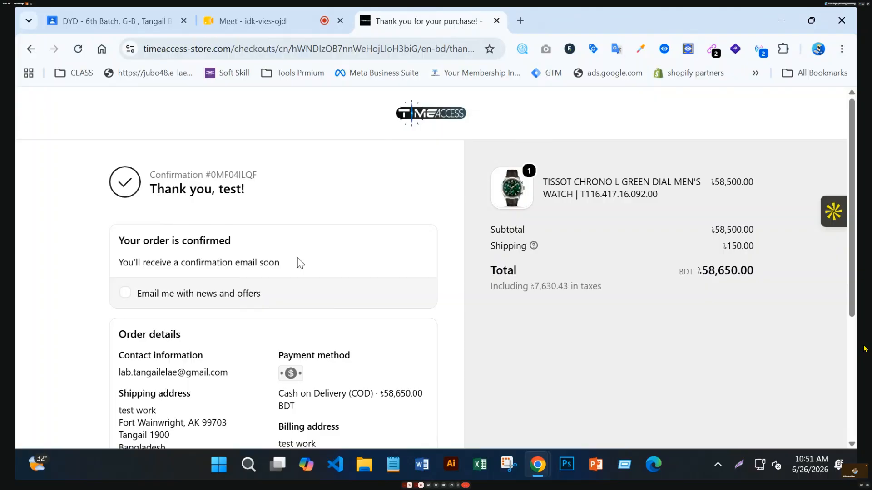
pyautogui.scroll(-2, 282, 259)
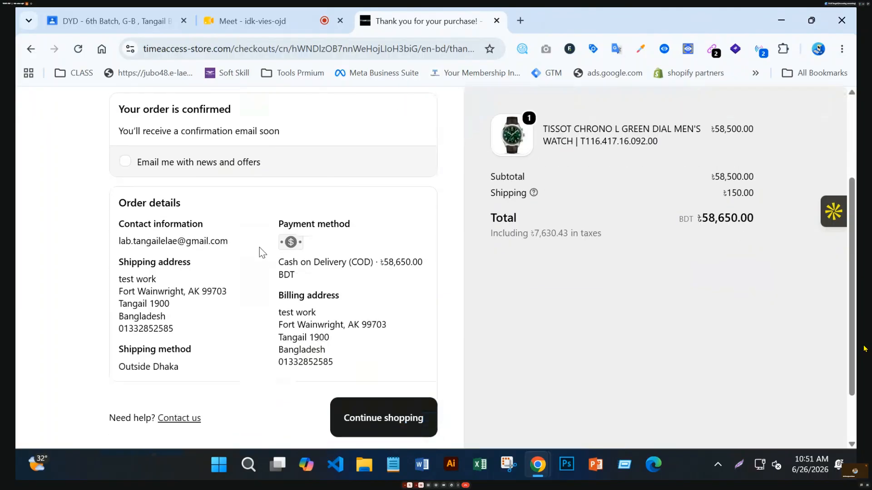
pyautogui.scroll(2, 259, 251)
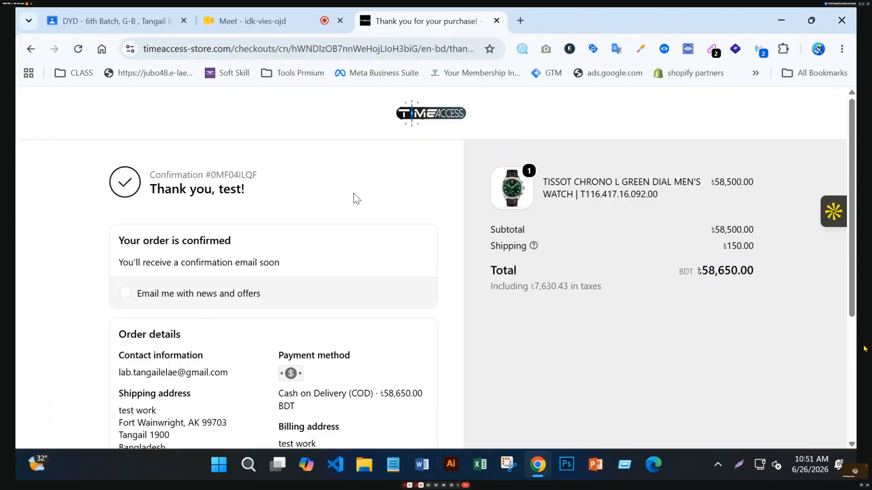
pyautogui.scroll(-4, 257, 175)
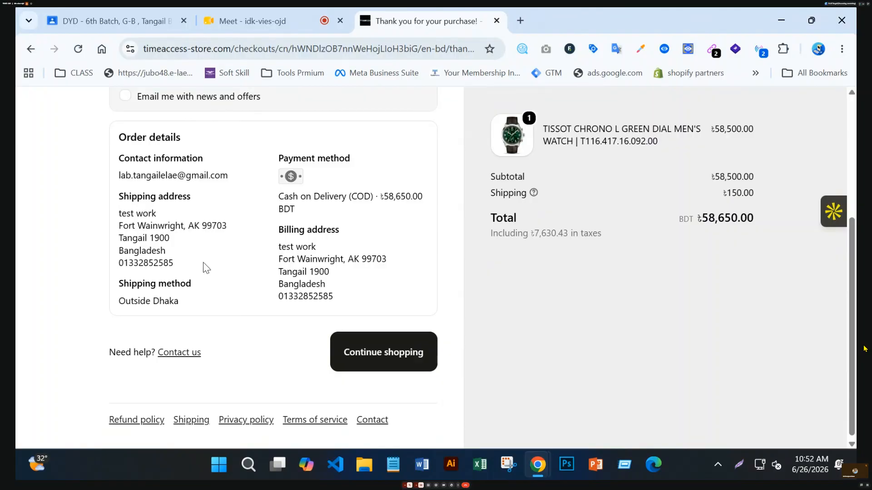
pyautogui.scroll(4, 204, 266)
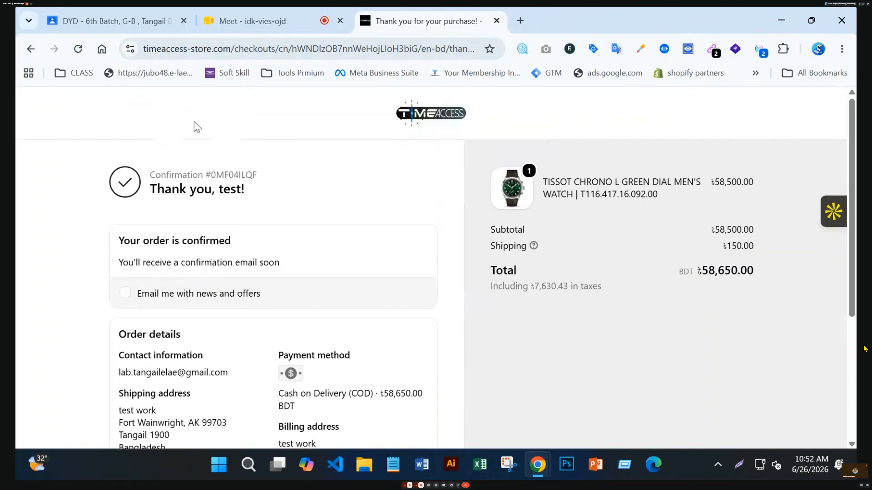
pyautogui.click(31, 50)
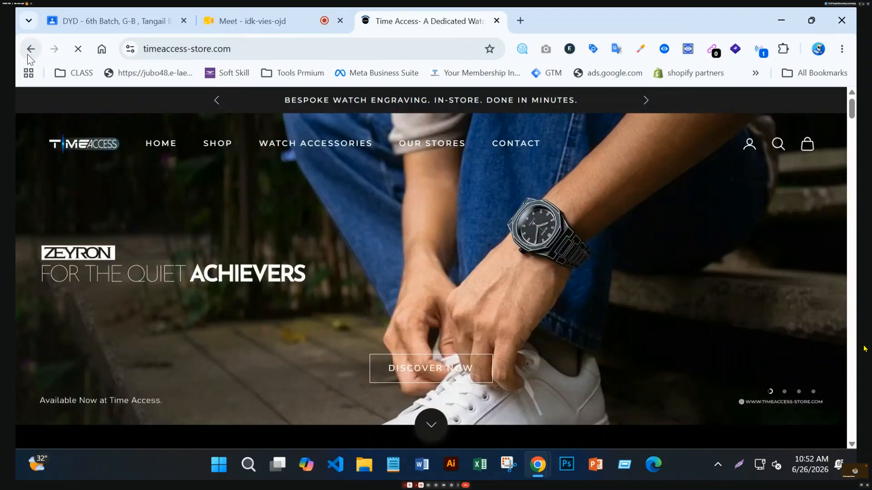
# Navigate back through the browser history past the LIMITED EDITION collection page.
pyautogui.click(28, 54)
pyautogui.click(28, 55)
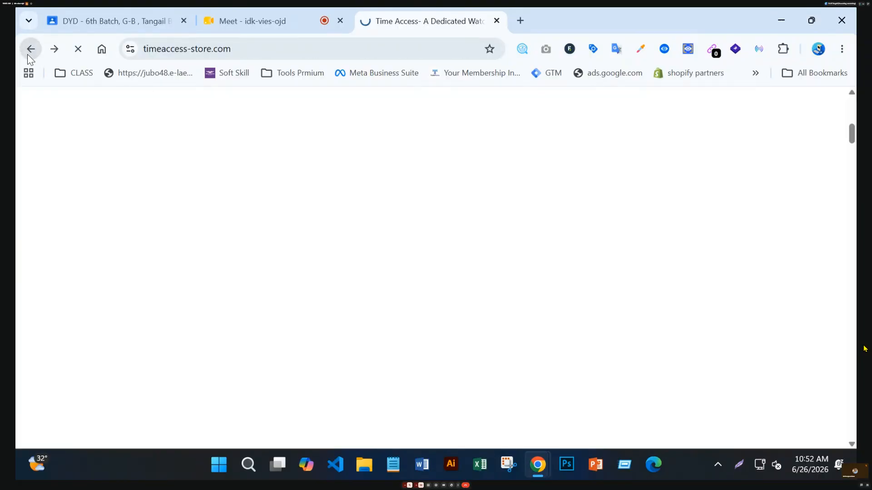
pyautogui.click(28, 54)
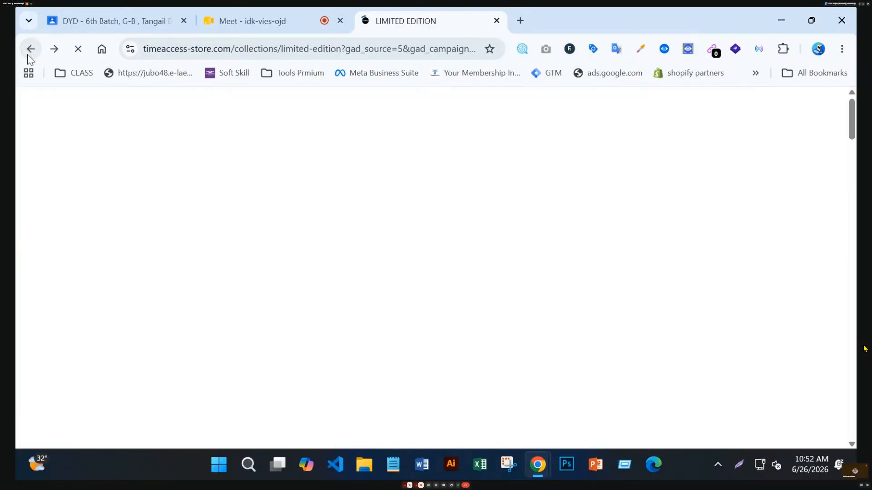
pyautogui.click(28, 54)
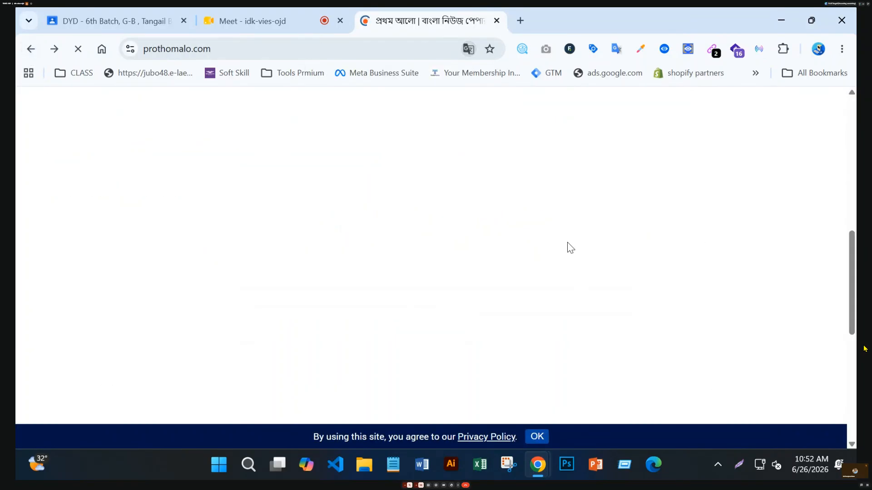
# Scroll through the English Prothom Alo homepage from top stories down to Trade and back.
pyautogui.scroll(5, 577, 265)
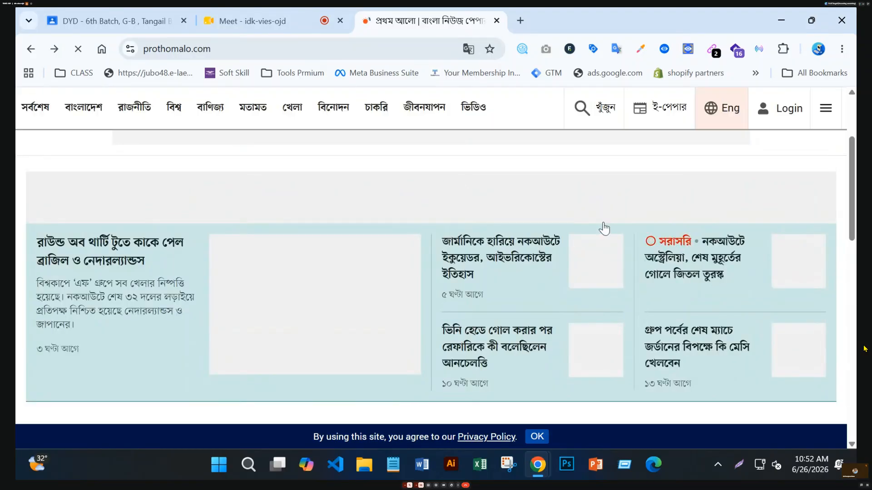
pyautogui.scroll(3, 604, 218)
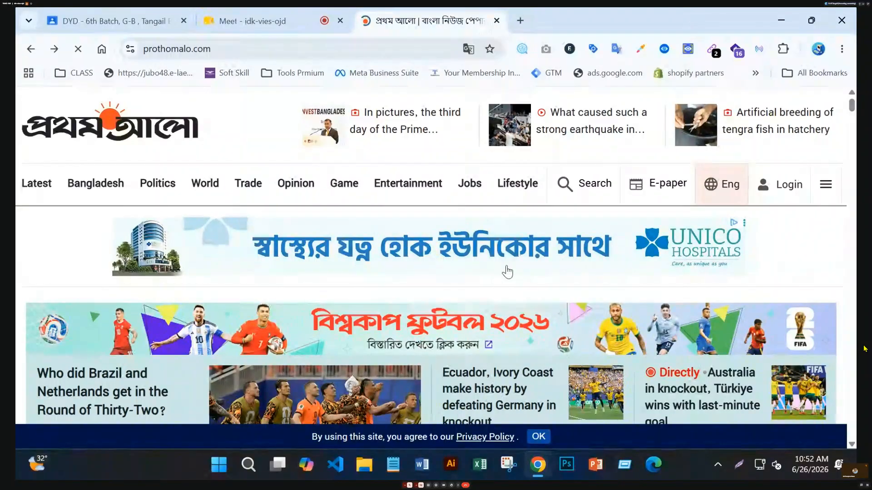
pyautogui.scroll(-10, 507, 271)
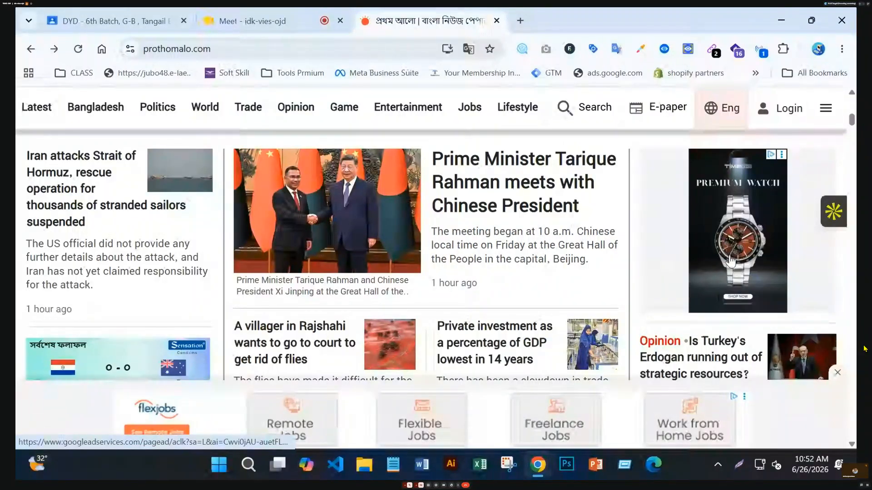
pyautogui.scroll(-8, 726, 238)
pyautogui.scroll(-10, 705, 250)
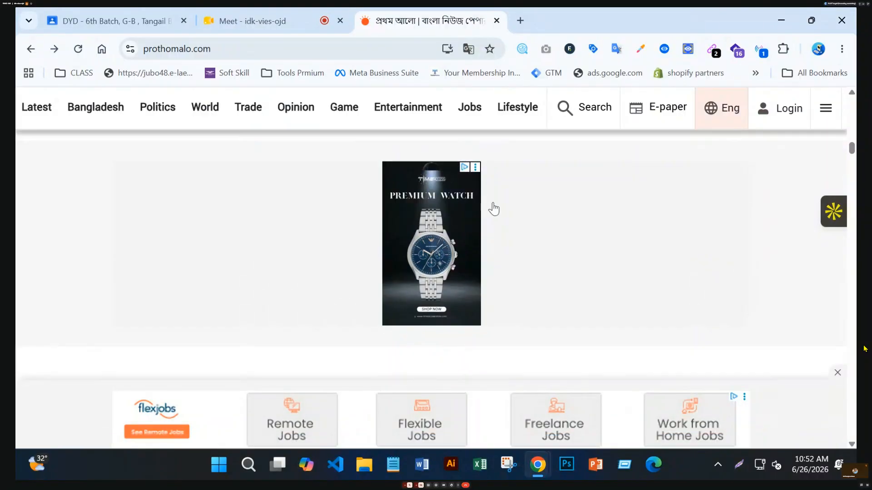
pyautogui.scroll(-5, 691, 235)
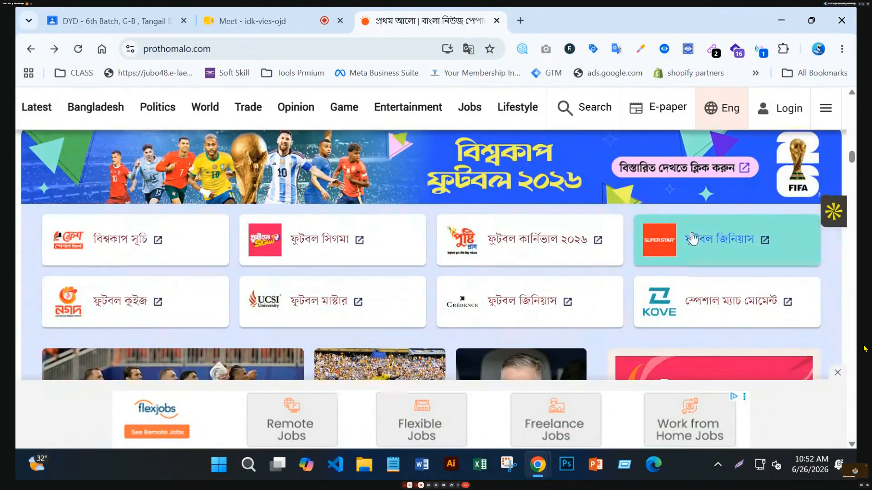
pyautogui.scroll(-8, 692, 238)
pyautogui.scroll(-10, 695, 237)
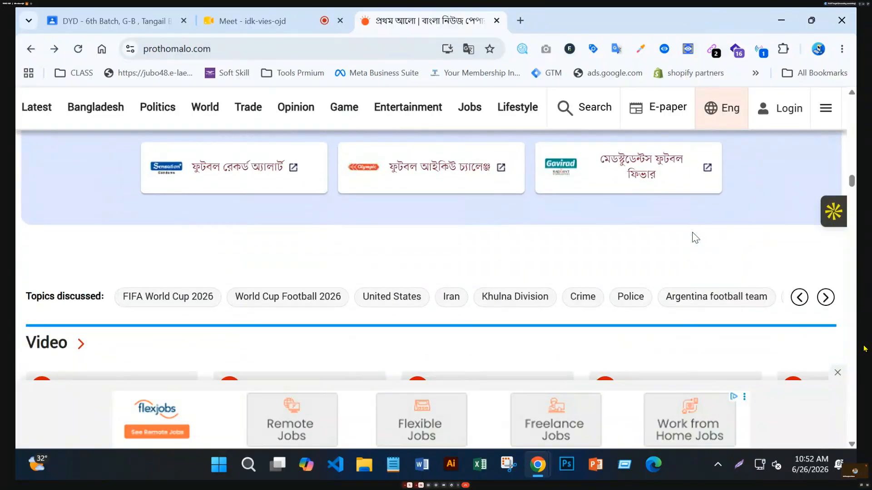
pyautogui.scroll(-7, 693, 238)
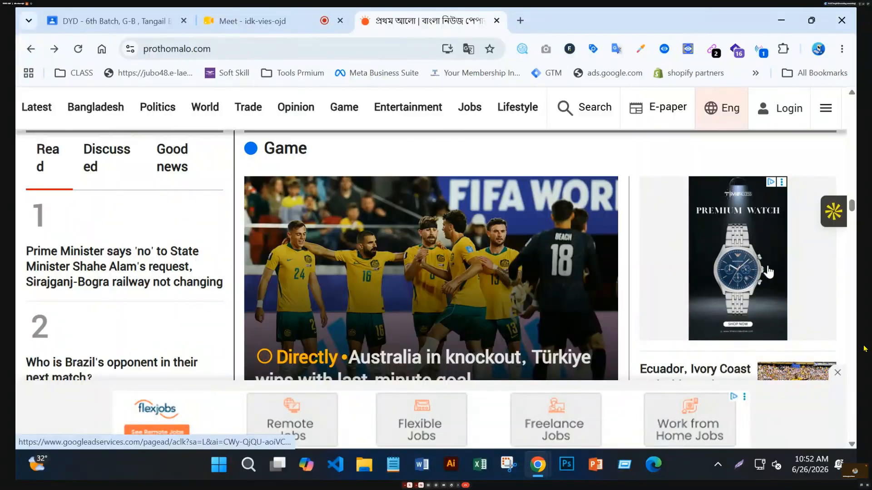
pyautogui.scroll(-8, 658, 264)
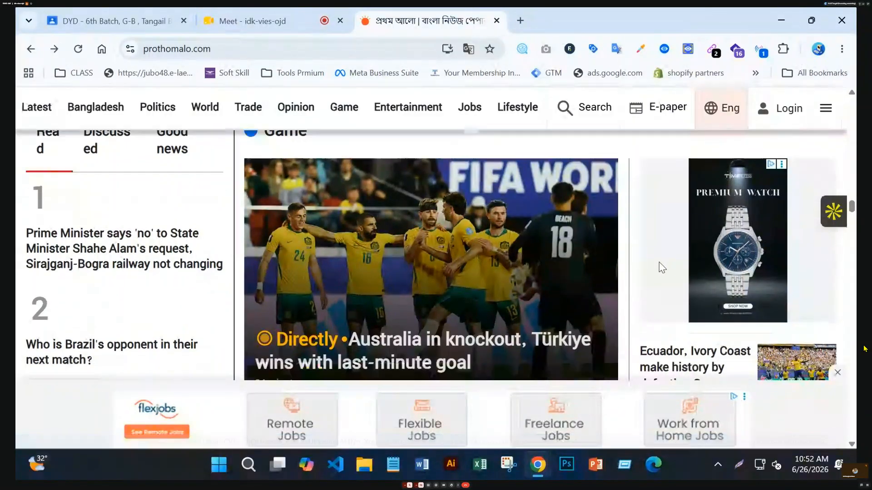
pyautogui.scroll(-8, 660, 268)
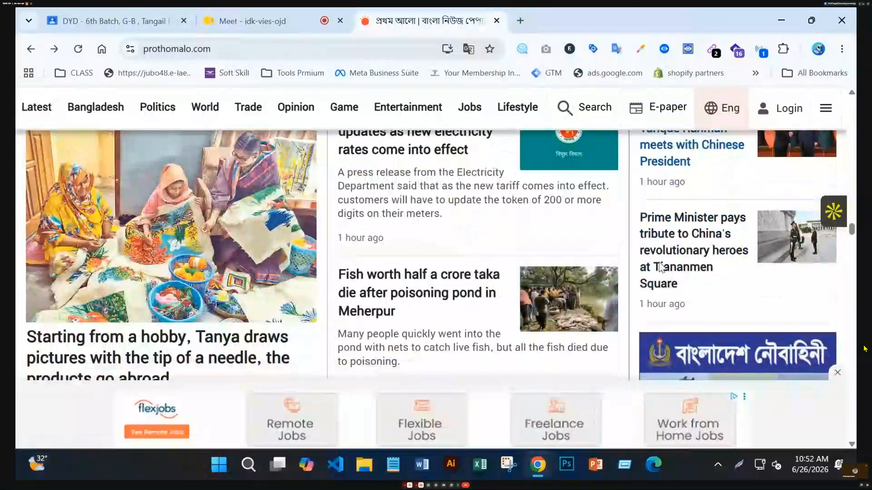
pyautogui.scroll(-7, 659, 268)
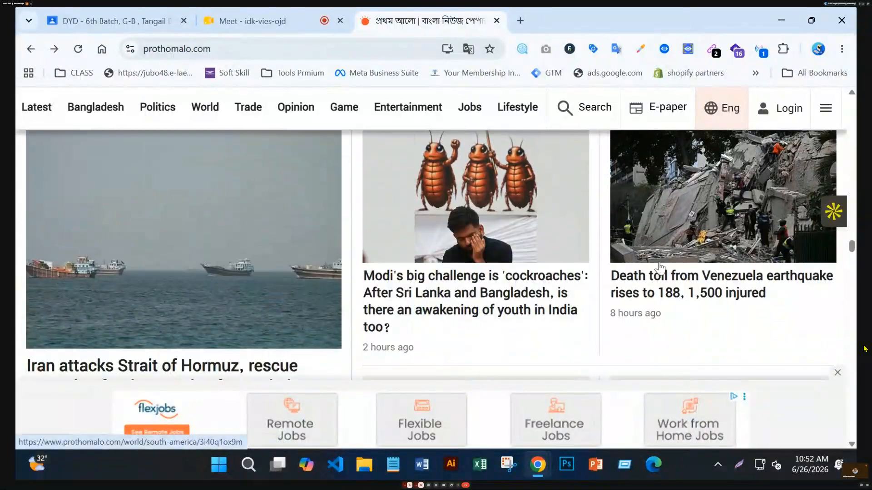
pyautogui.scroll(-6, 660, 269)
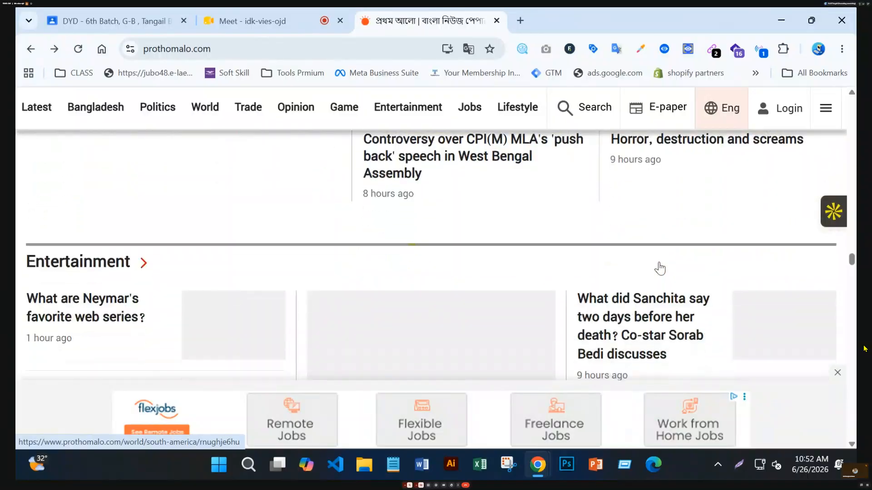
pyautogui.scroll(-1, 659, 268)
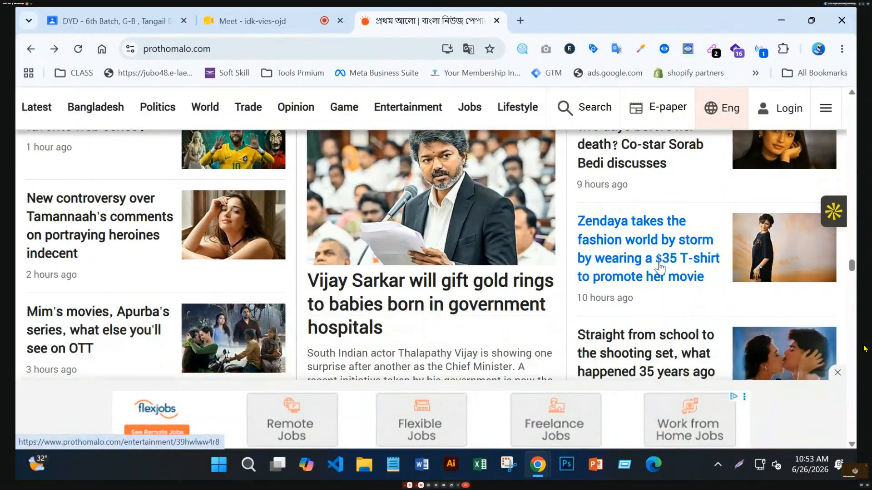
pyautogui.scroll(1, 659, 268)
pyautogui.scroll(-5, 484, 280)
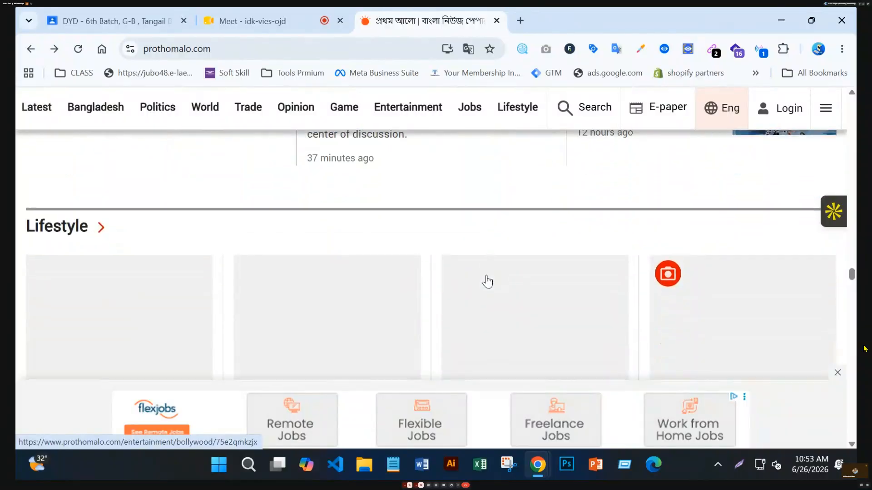
pyautogui.scroll(-1, 487, 282)
pyautogui.scroll(-6, 486, 282)
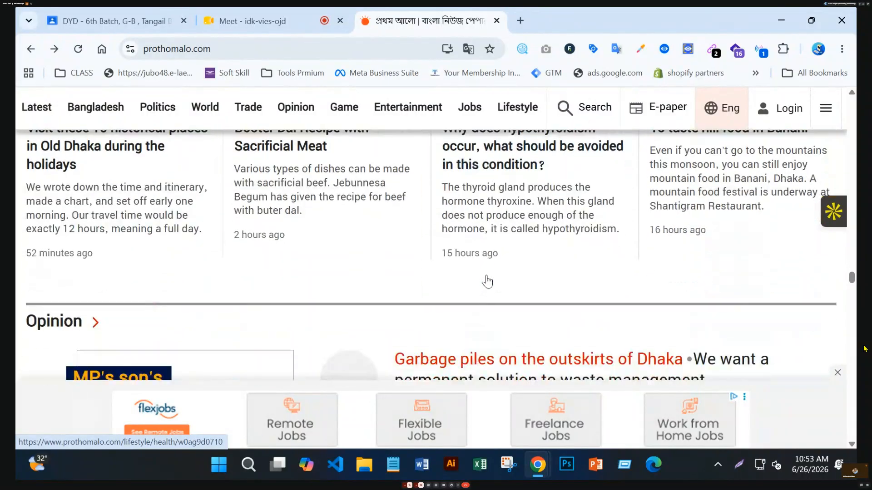
pyautogui.scroll(-4, 486, 281)
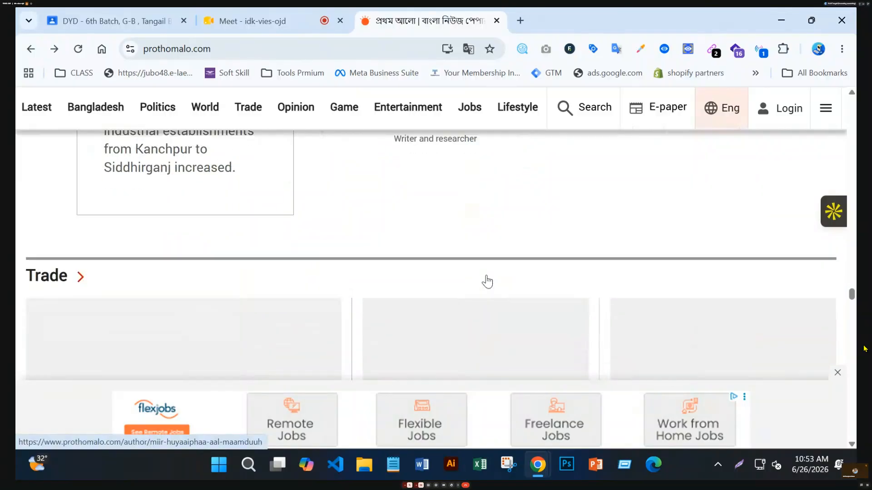
pyautogui.scroll(10, 485, 280)
pyautogui.scroll(15, 486, 281)
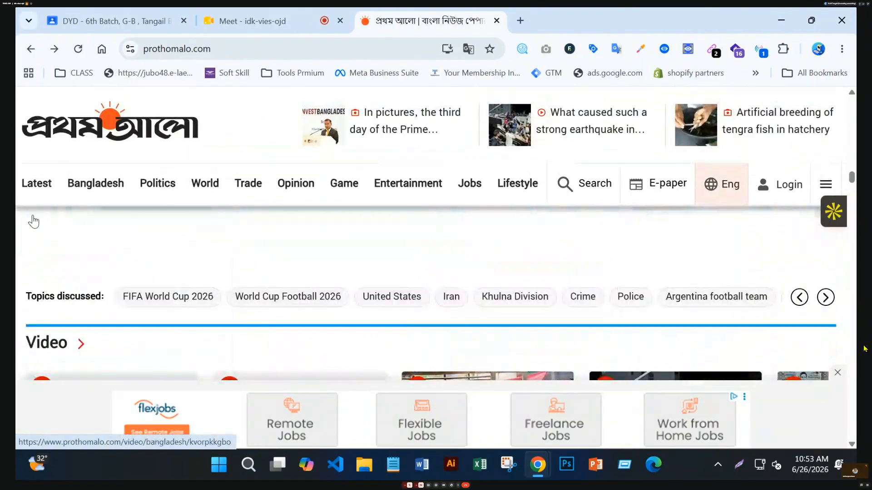
# Reload the Prothom Alo homepage, dismiss the translation prompt, scroll it, and open Latest news.
pyautogui.click(114, 187)
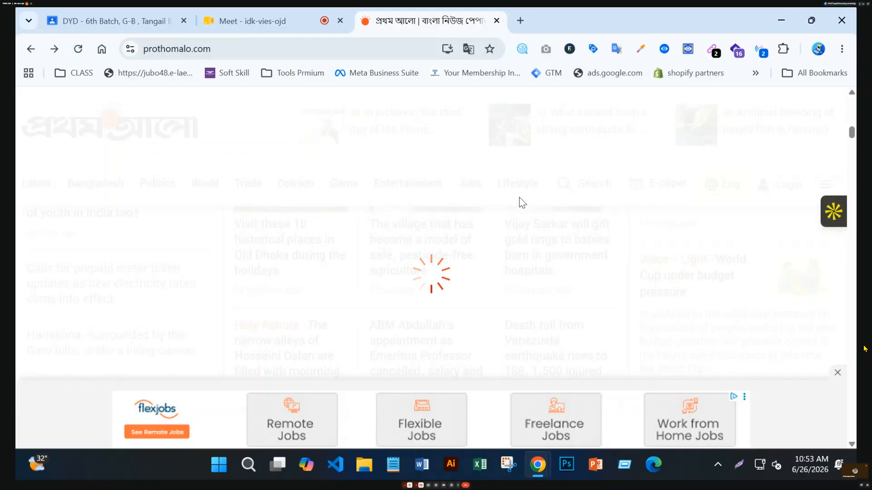
pyautogui.click(80, 52)
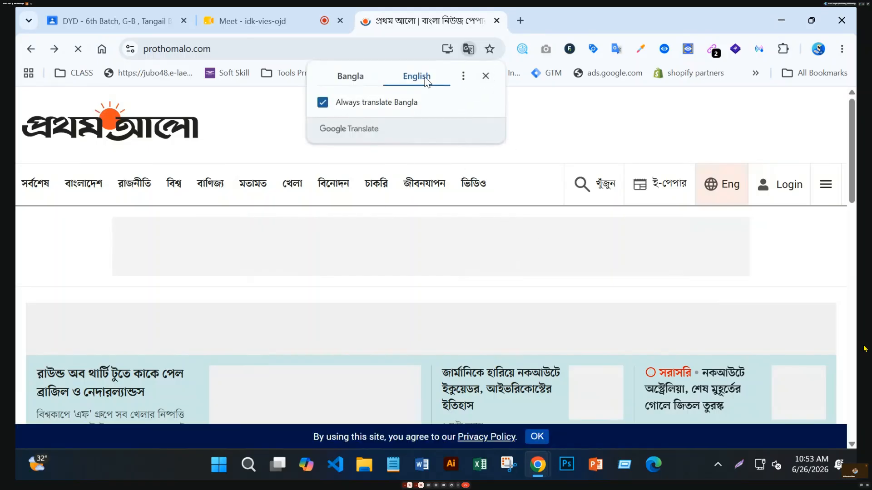
pyautogui.click(485, 76)
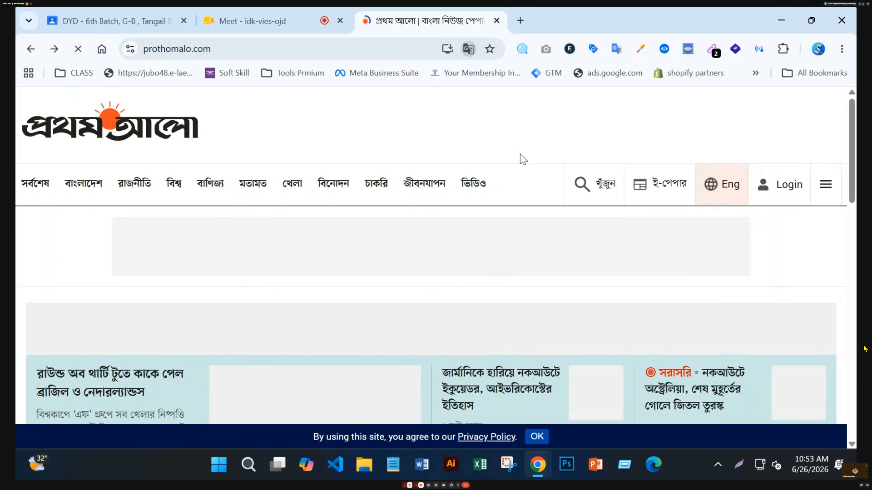
pyautogui.scroll(-5, 519, 154)
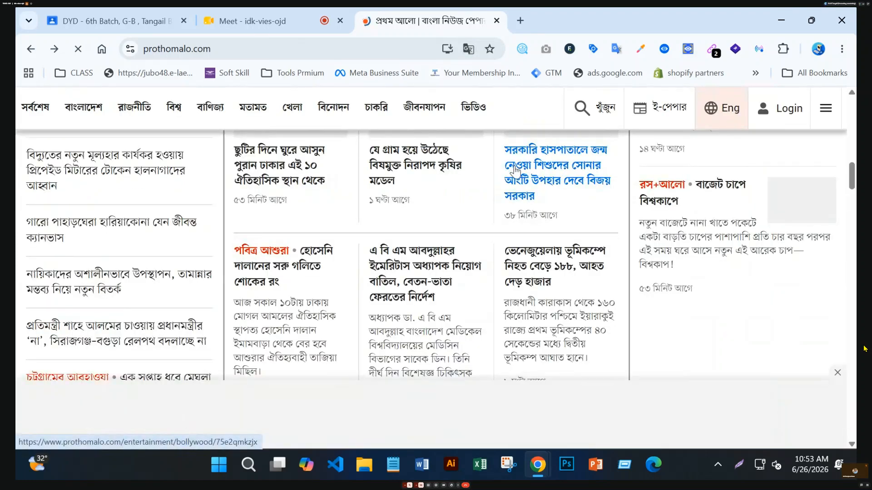
pyautogui.scroll(4, 642, 276)
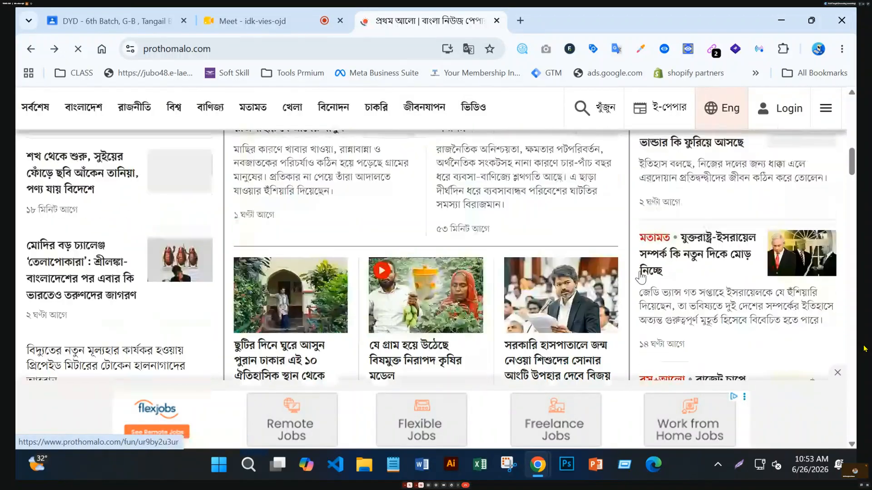
pyautogui.scroll(5, 642, 276)
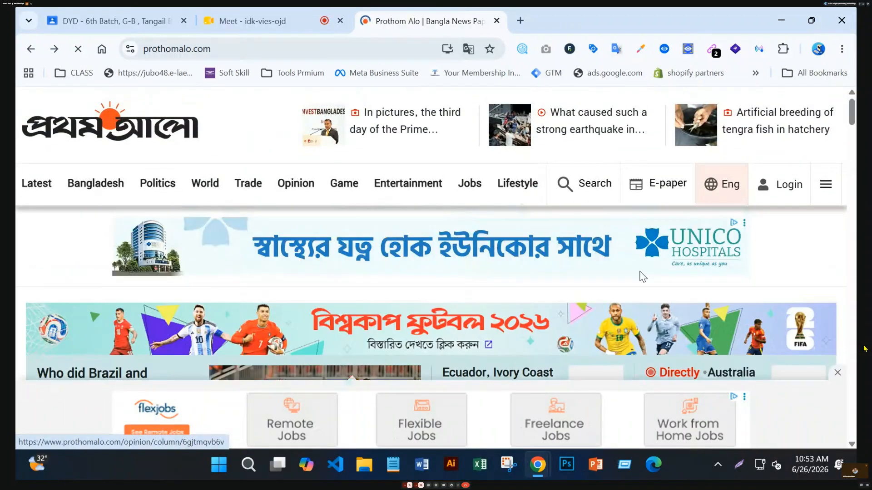
pyautogui.scroll(-15, 641, 277)
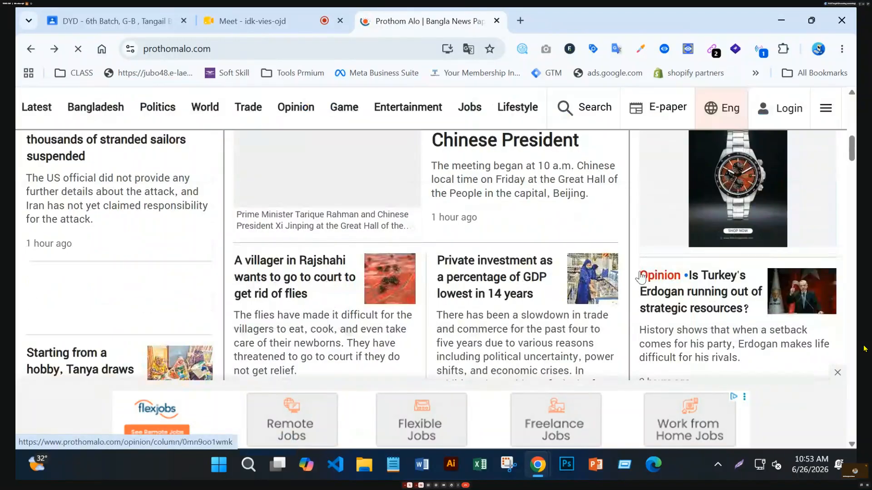
pyautogui.scroll(-3, 640, 278)
pyautogui.scroll(15, 641, 278)
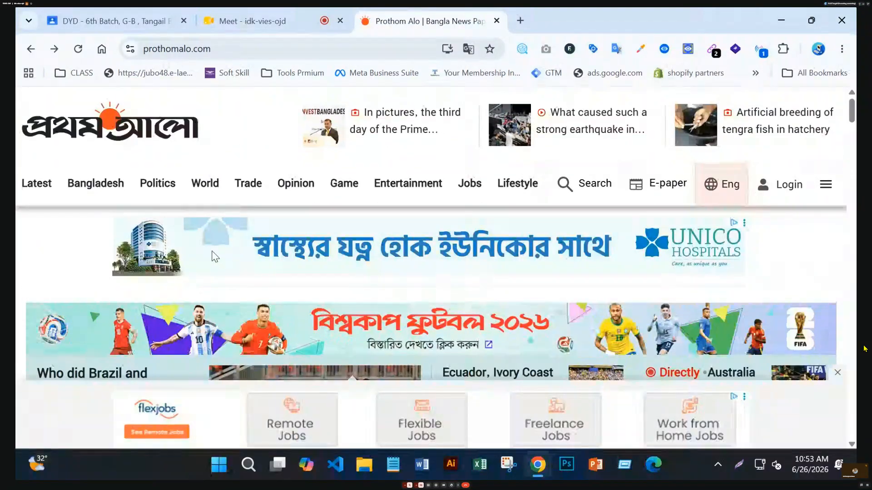
pyautogui.click(37, 225)
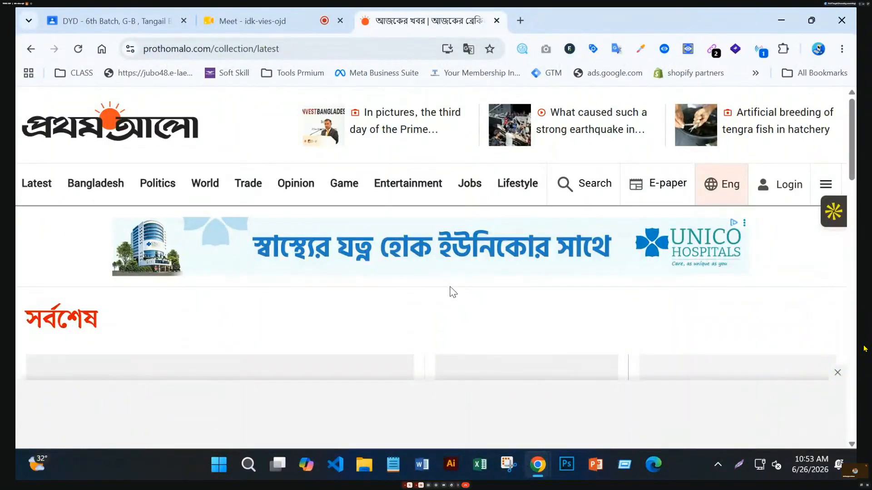
# Scroll the Latest news page and follow the Unico Hospitals banner ad to its website.
pyautogui.scroll(-4, 508, 291)
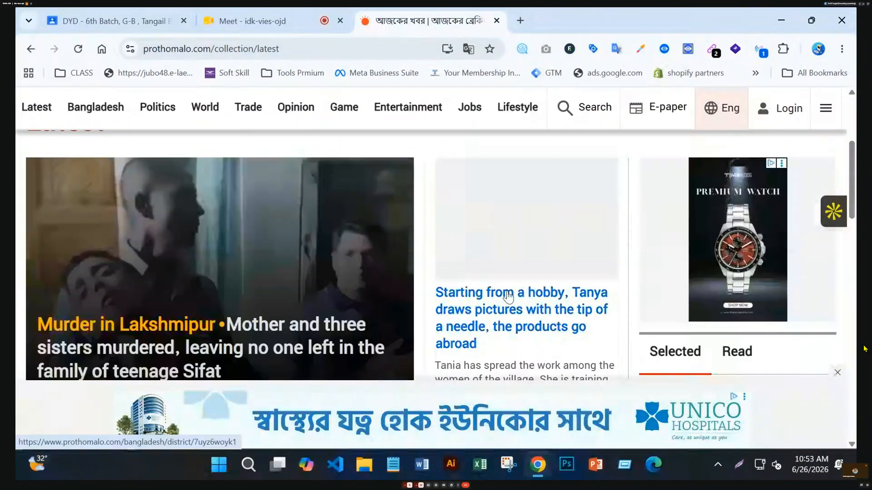
pyautogui.scroll(-10, 508, 296)
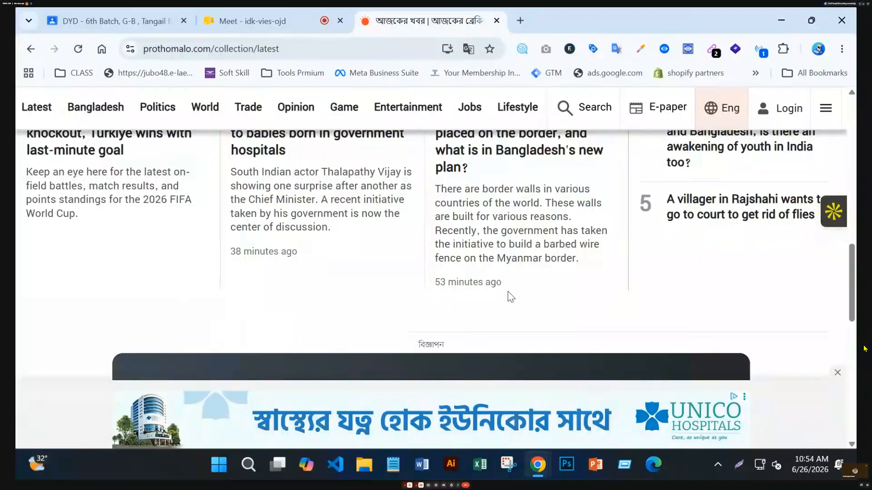
pyautogui.scroll(-5, 508, 296)
pyautogui.scroll(4, 508, 296)
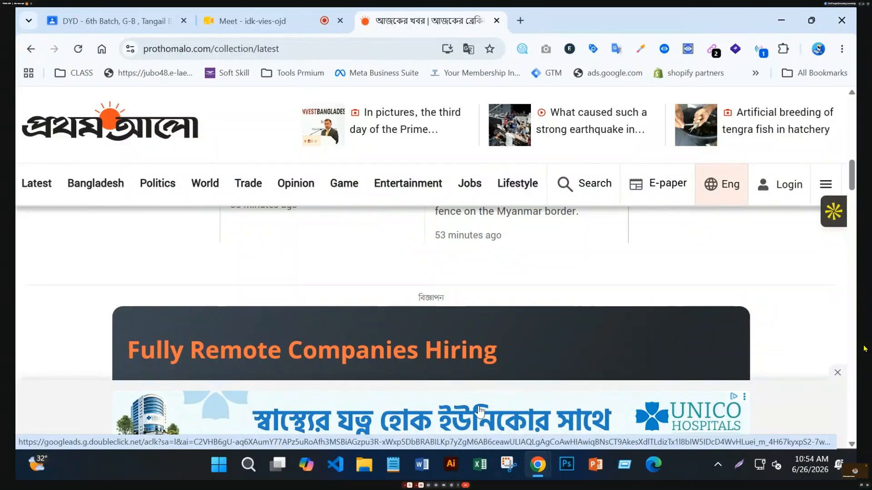
pyautogui.click(474, 415)
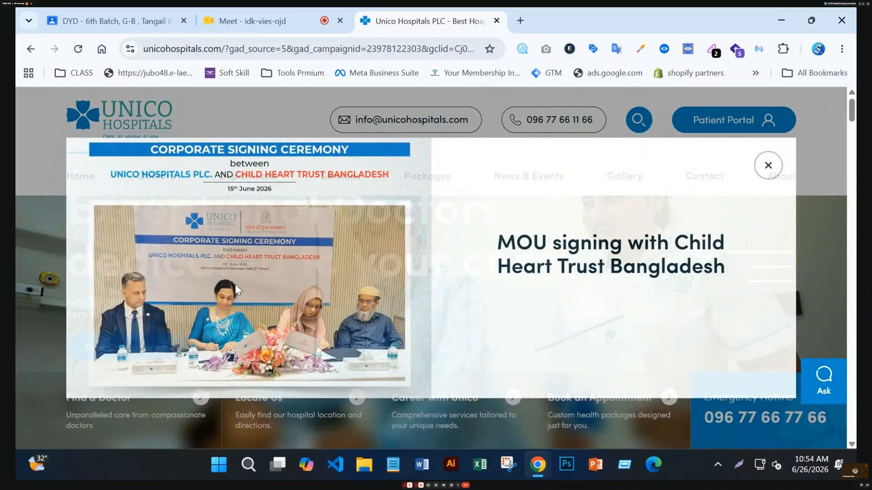
# Close the MOU pop-up, browse the homepage, and reload it at plain unicohospitals.com via the logo.
pyautogui.click(768, 166)
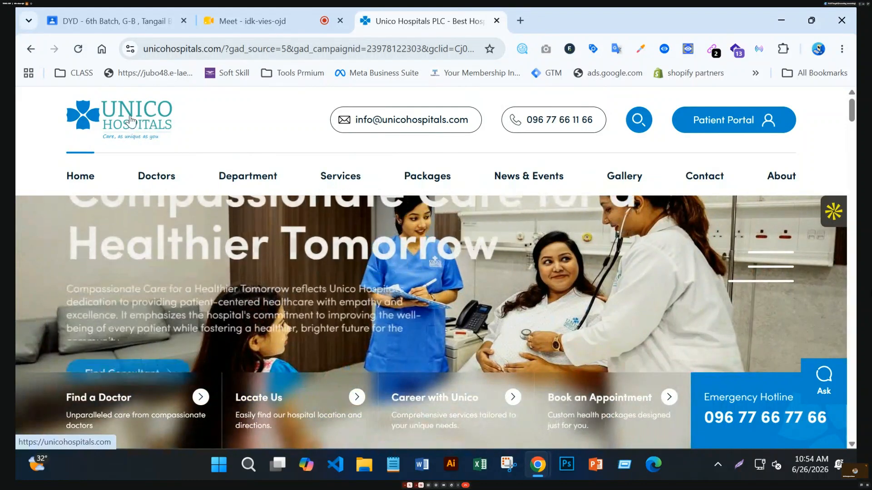
pyautogui.scroll(-7, 367, 317)
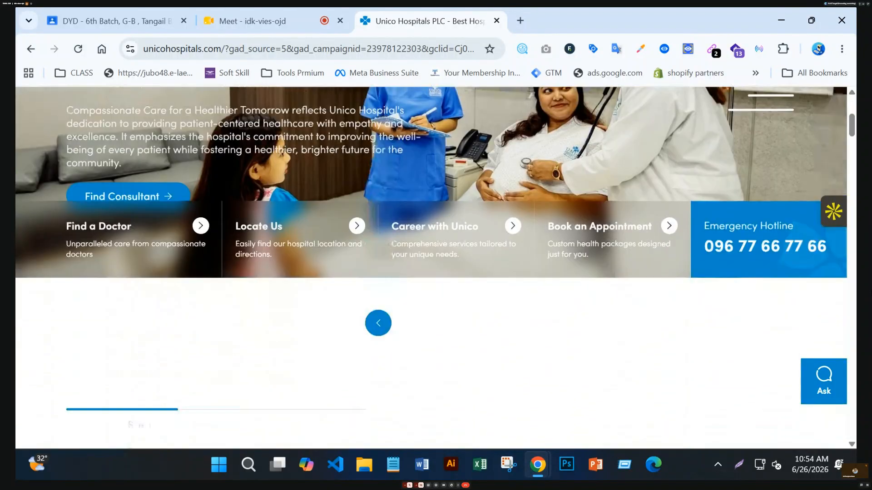
pyautogui.scroll(-15, 367, 316)
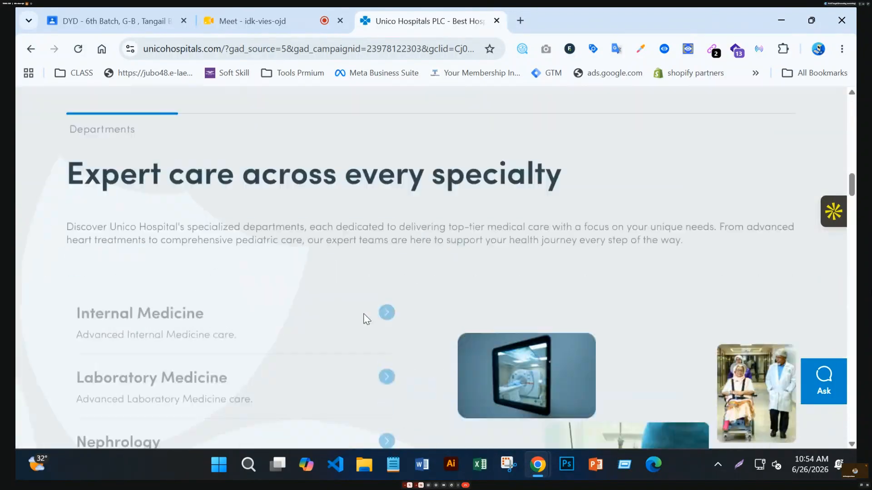
pyautogui.scroll(-6, 365, 320)
pyautogui.scroll(6, 364, 320)
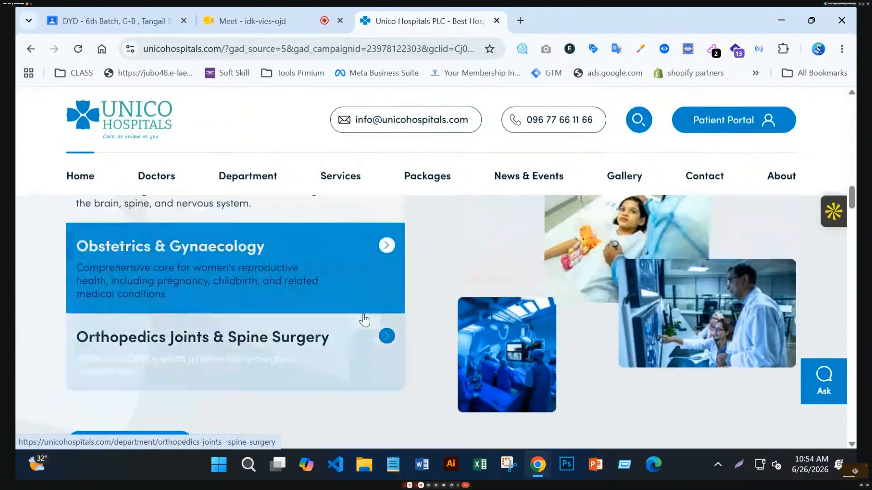
pyautogui.scroll(-8, 364, 320)
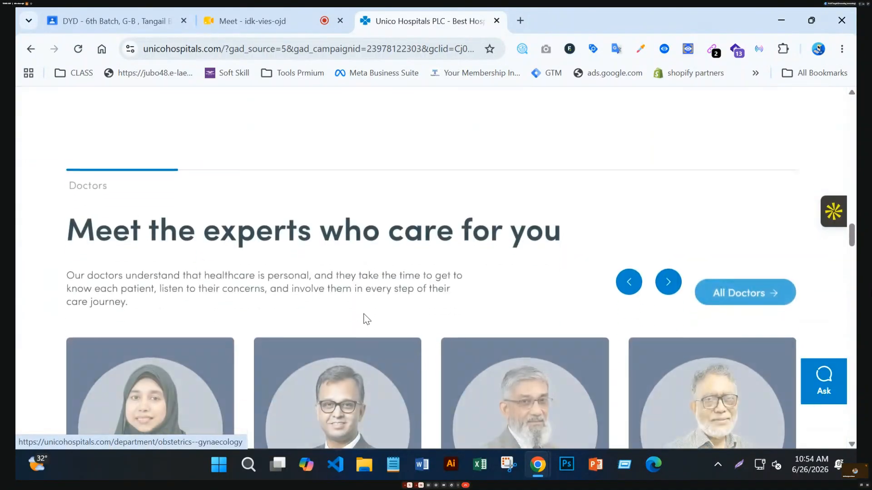
pyautogui.scroll(4, 363, 313)
pyautogui.scroll(12, 363, 313)
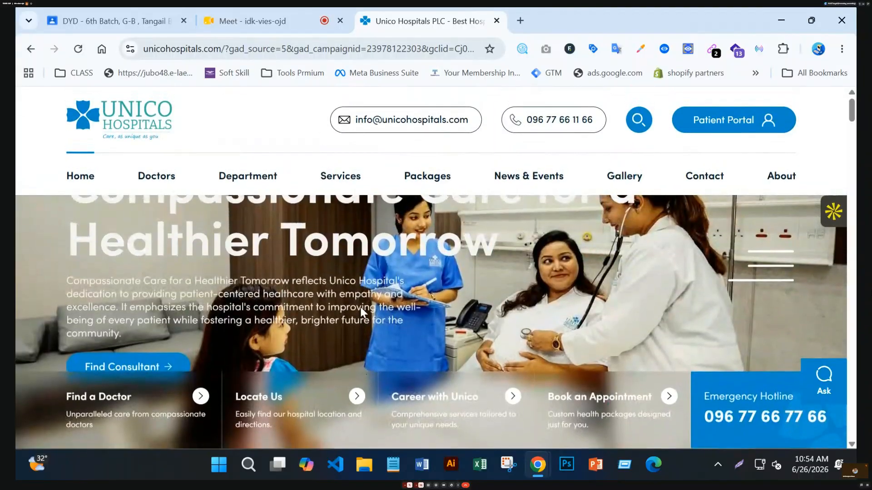
pyautogui.click(131, 130)
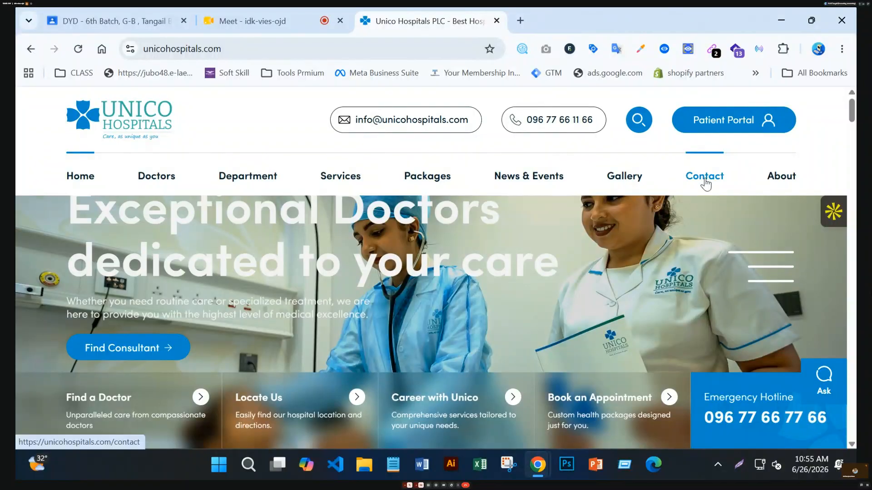
# On the Contact page, enter name 'test' and fill phone and e-mail from saved entries.
pyautogui.click(704, 178)
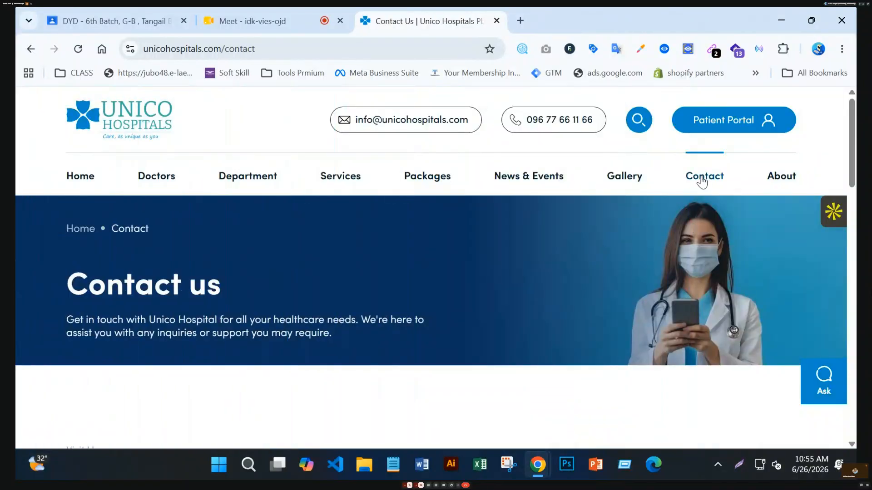
pyautogui.scroll(-7, 567, 259)
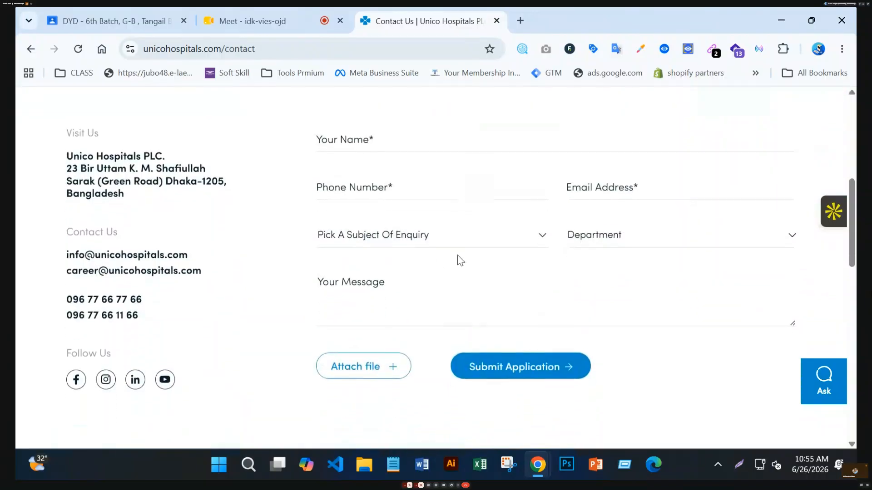
pyautogui.click(383, 129)
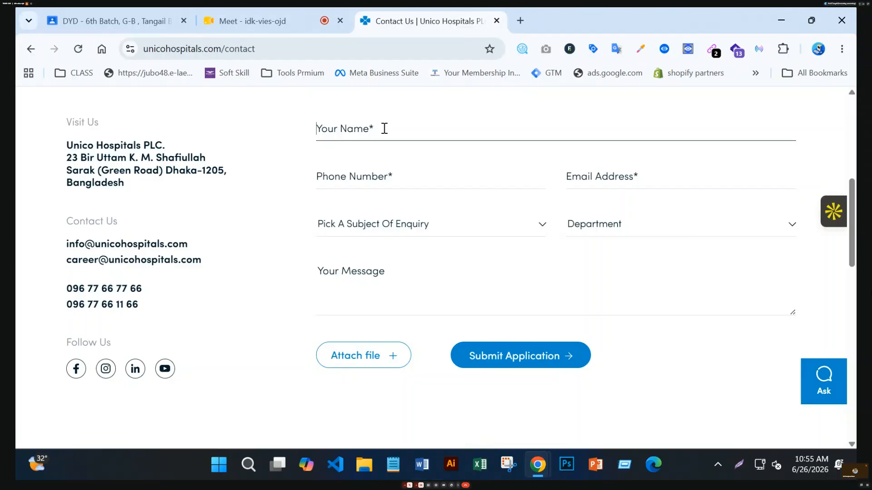
pyautogui.click(384, 128)
pyautogui.write('test')
pyautogui.click(366, 181)
pyautogui.click(419, 211)
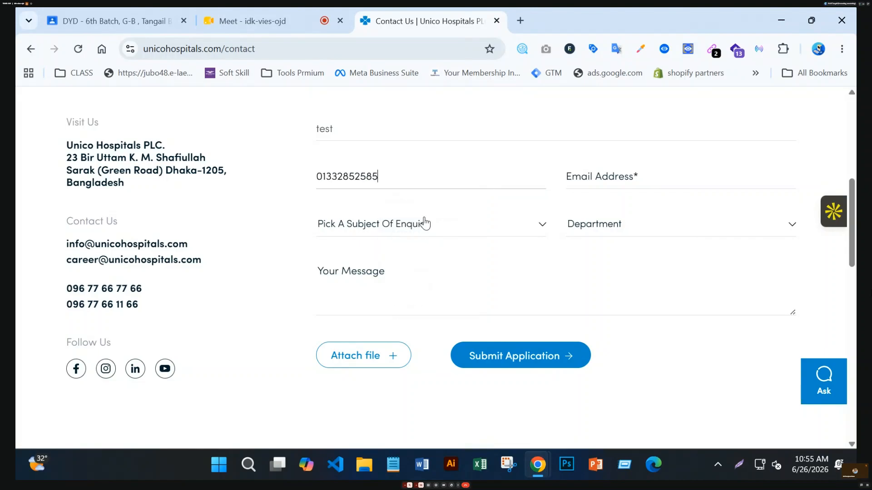
pyautogui.click(595, 180)
pyautogui.click(670, 210)
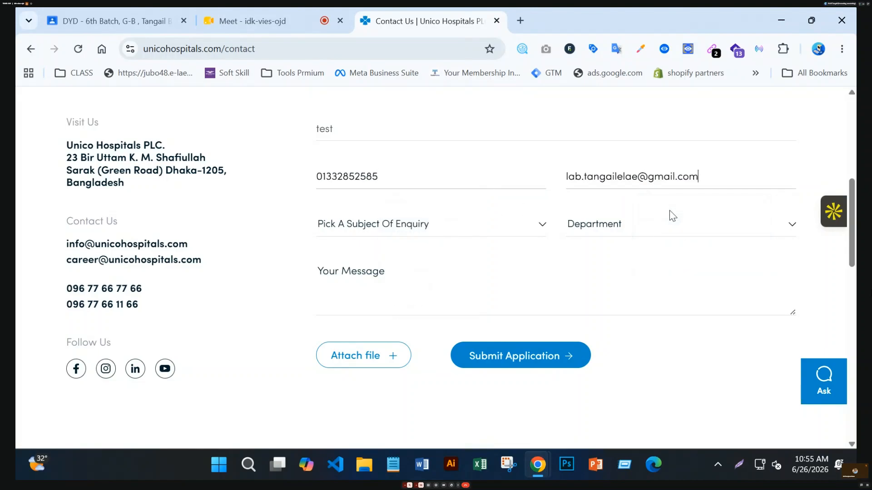
# Choose General Services as subject, Family Medicine as department, and write the message 'work'.
pyautogui.click(420, 229)
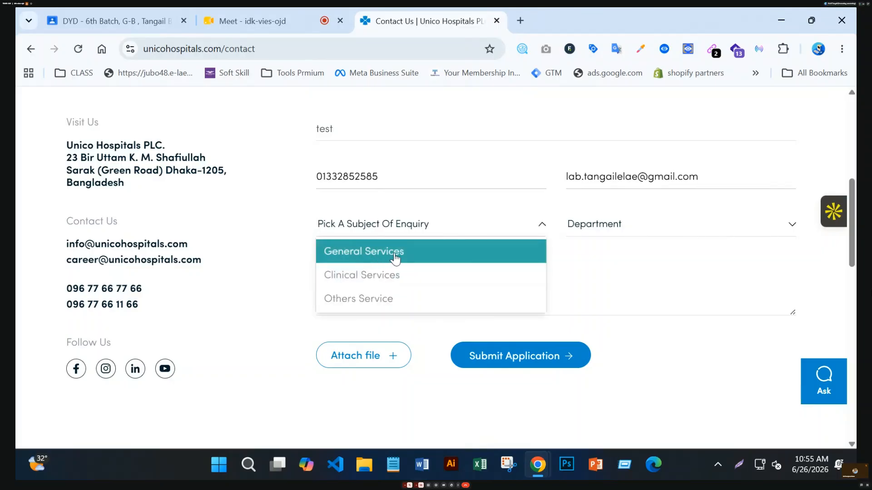
pyautogui.click(384, 253)
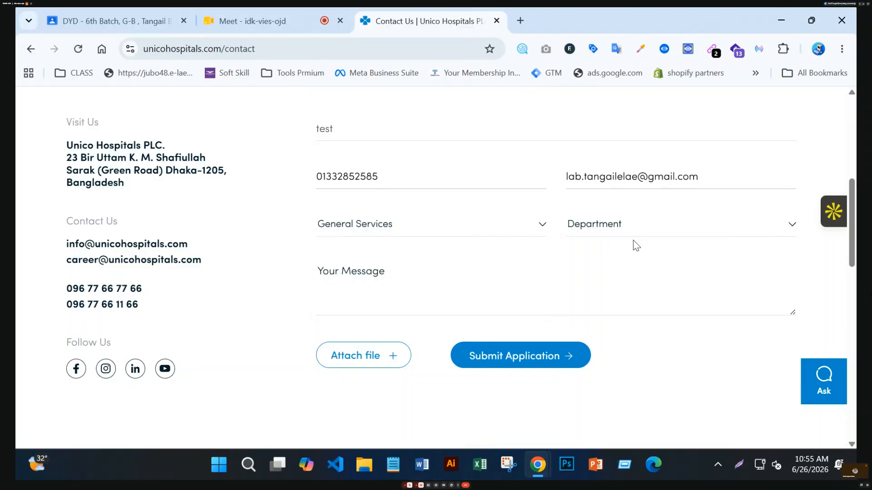
pyautogui.click(650, 232)
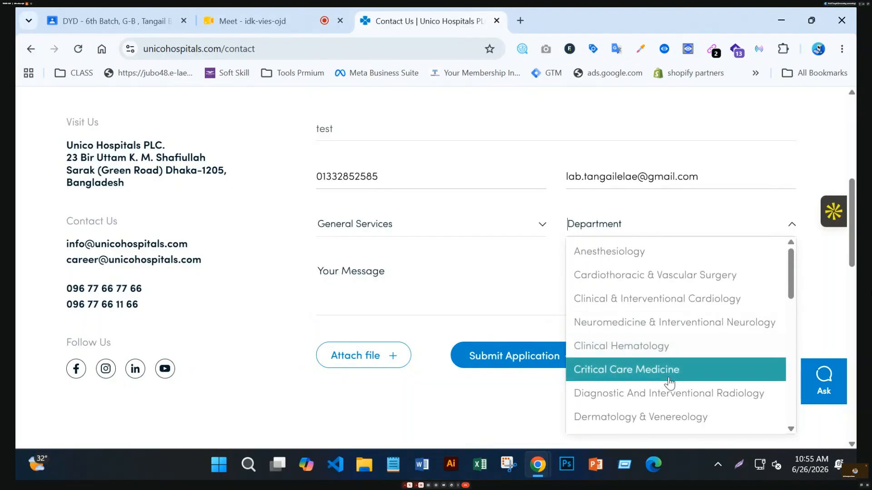
pyautogui.scroll(-2, 622, 329)
pyautogui.scroll(-2, 622, 330)
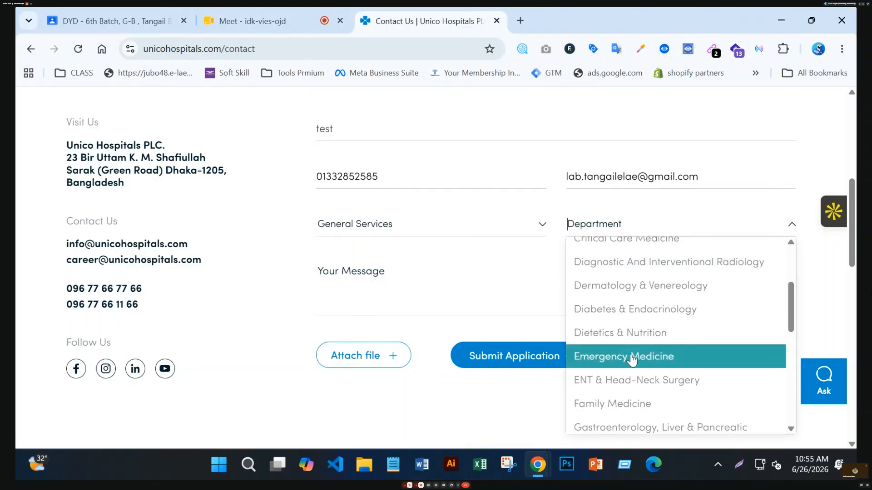
pyautogui.click(641, 403)
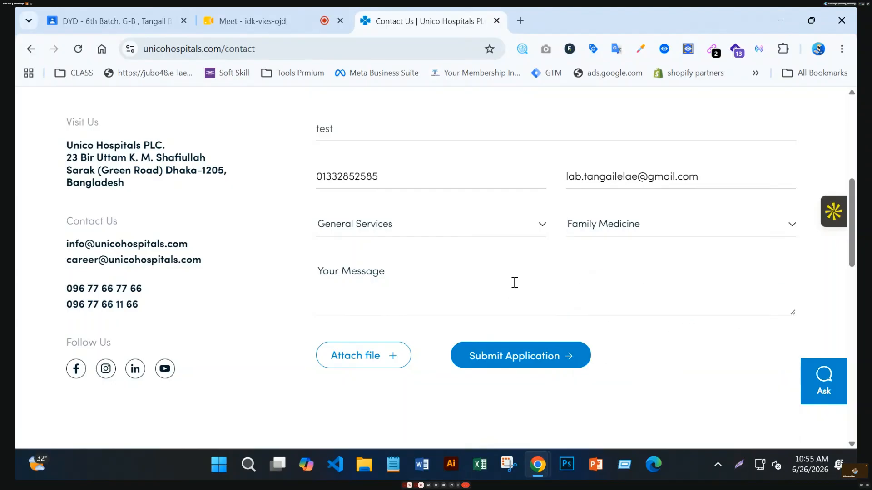
pyautogui.click(365, 274)
pyautogui.write('work')
pyautogui.scroll(3, 533, 246)
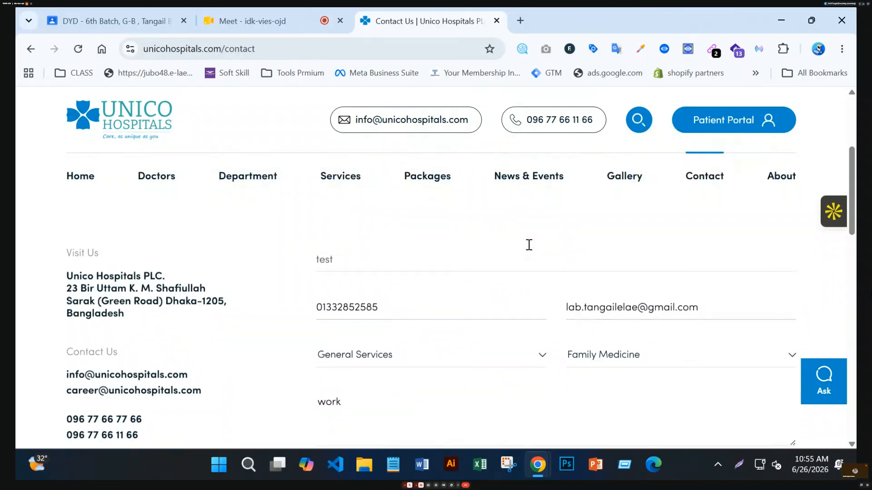
pyautogui.scroll(-2, 529, 244)
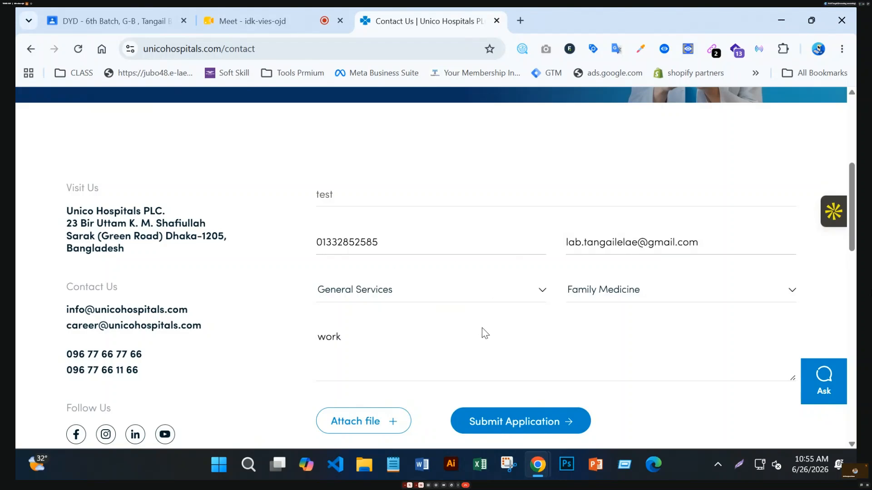
pyautogui.scroll(-3, 483, 333)
# Submit the enquiry form and scroll back to the top of the Contact us page.
pyautogui.click(522, 289)
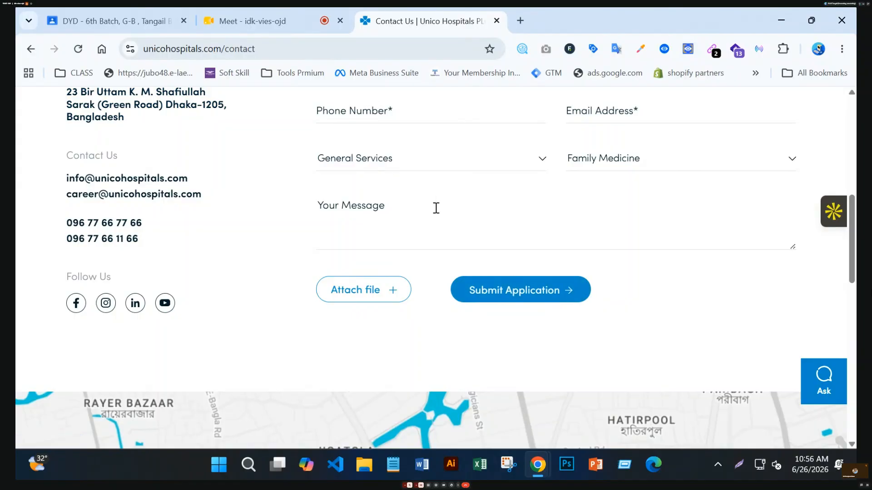
pyautogui.scroll(8, 436, 227)
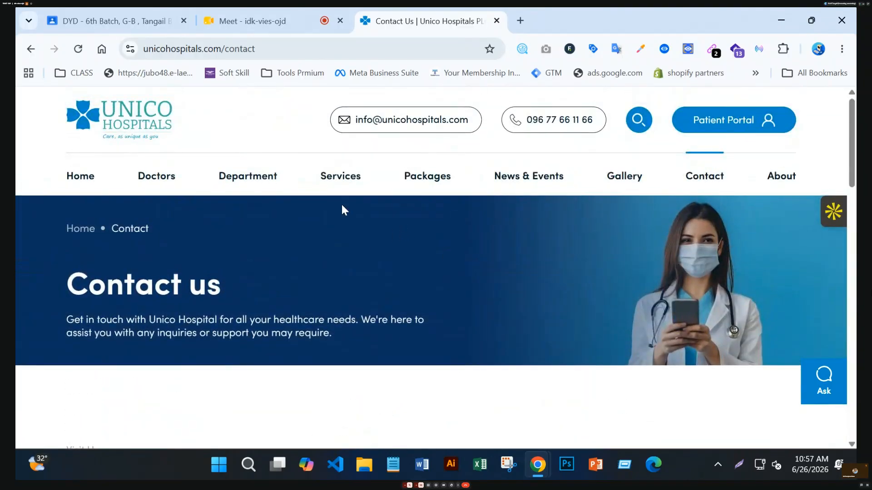
# Check the site's technologies in Wappalyzer, then return to the Unico Hospitals homepage via the logo.
pyautogui.moveTo(248, 199)
pyautogui.click(734, 49)
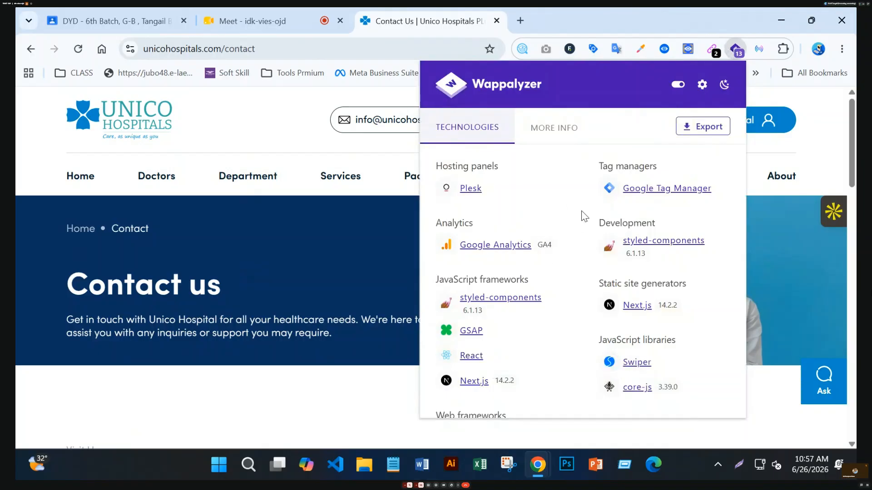
pyautogui.click(165, 140)
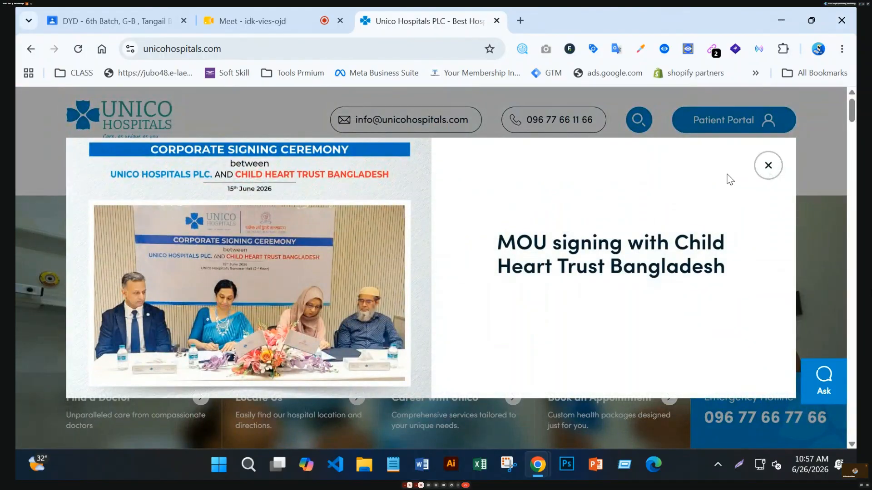
# Dismiss the MOU announcement popup on the Unico Hospitals homepage.
pyautogui.click(768, 165)
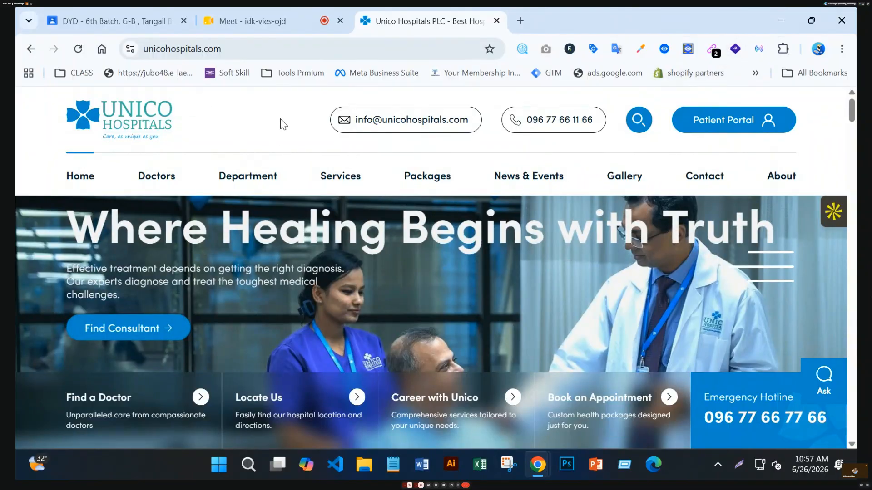
pyautogui.scroll(-10, 350, 303)
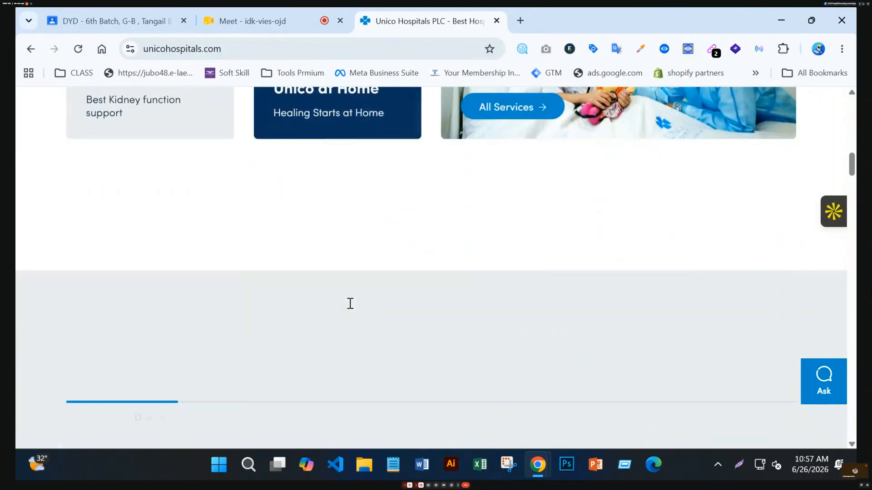
pyautogui.scroll(10, 347, 300)
# Review Wappalyzer's detected technologies, then open Tag Assistant showing Google tag G-GGE3D0HCQ4.
pyautogui.click(739, 49)
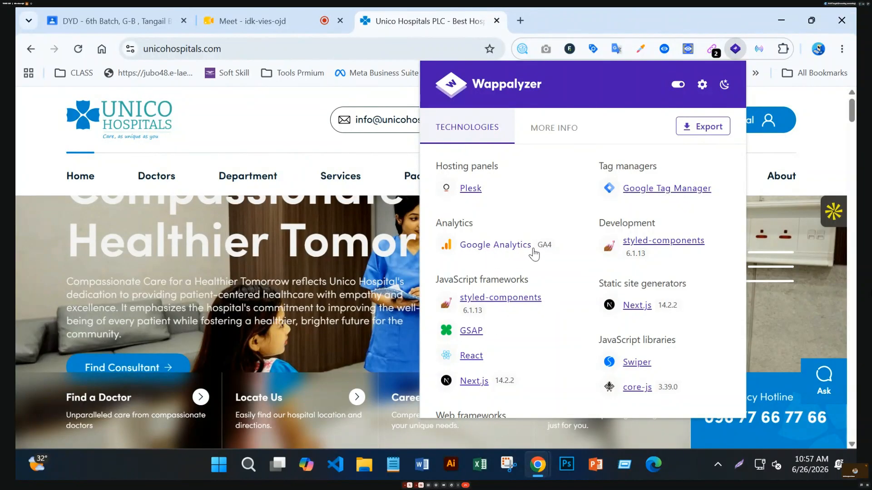
pyautogui.scroll(-8, 566, 288)
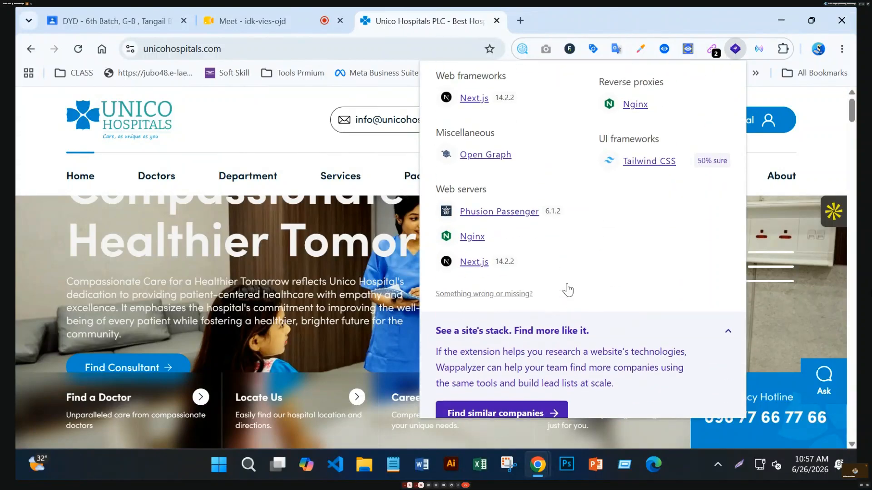
pyautogui.scroll(8, 568, 289)
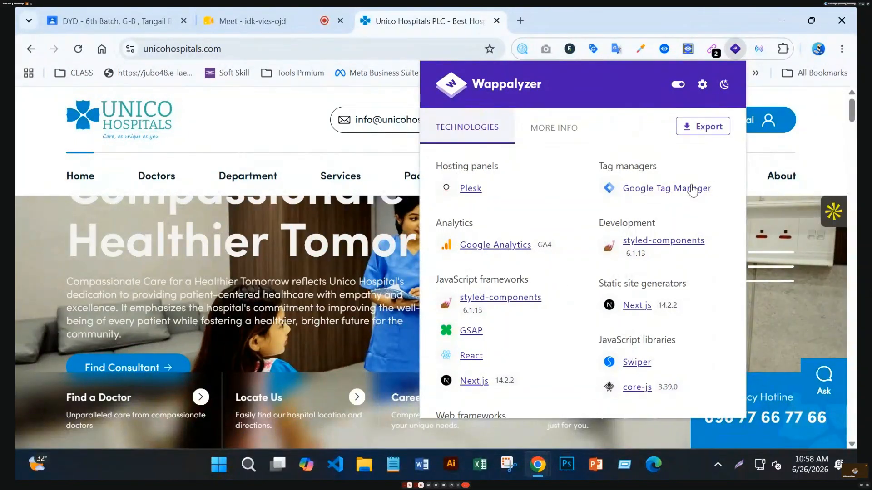
pyautogui.click(239, 131)
pyautogui.click(592, 50)
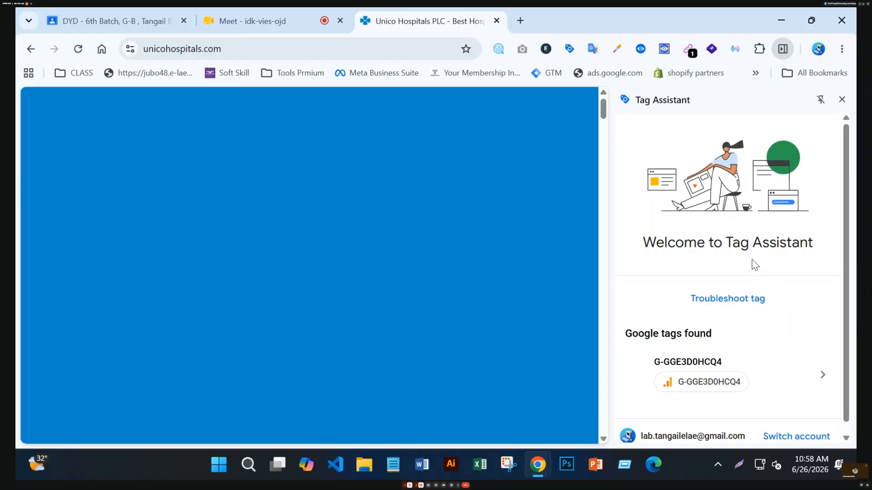
# Inspect the Google tag's hits in Tag Assistant, including the Page View hit details.
pyautogui.scroll(-1, 752, 260)
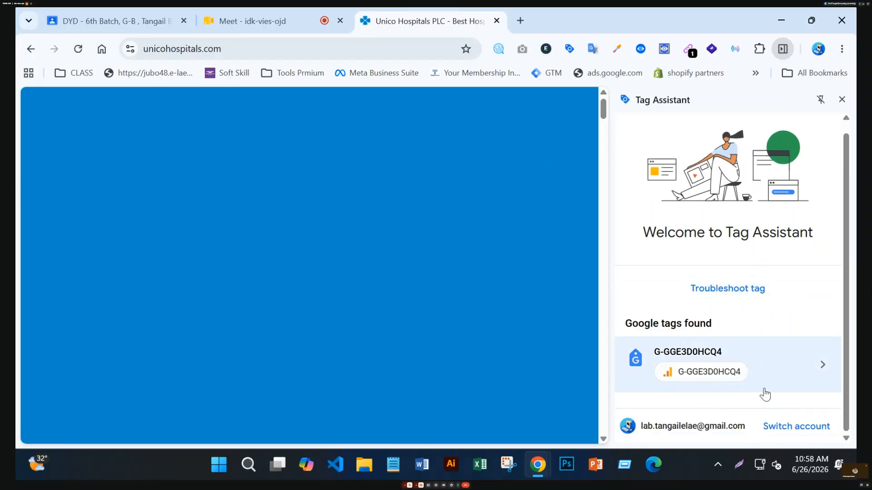
pyautogui.click(792, 375)
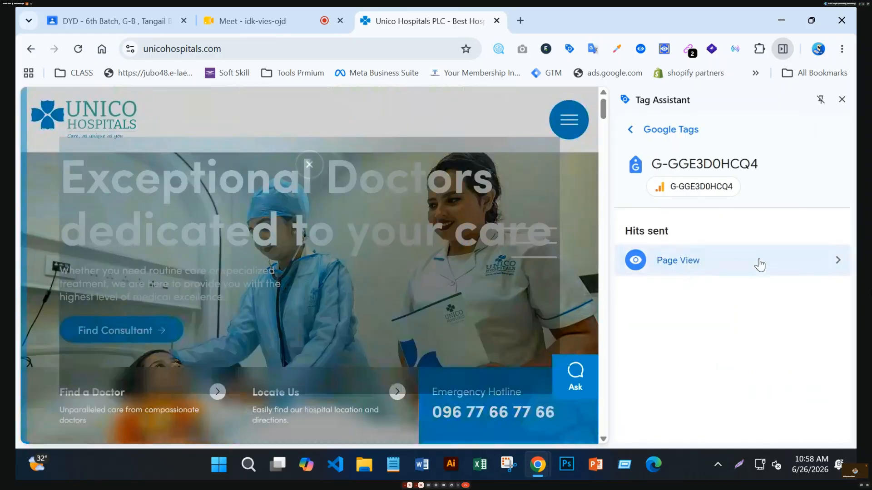
pyautogui.click(768, 266)
pyautogui.scroll(3, 729, 295)
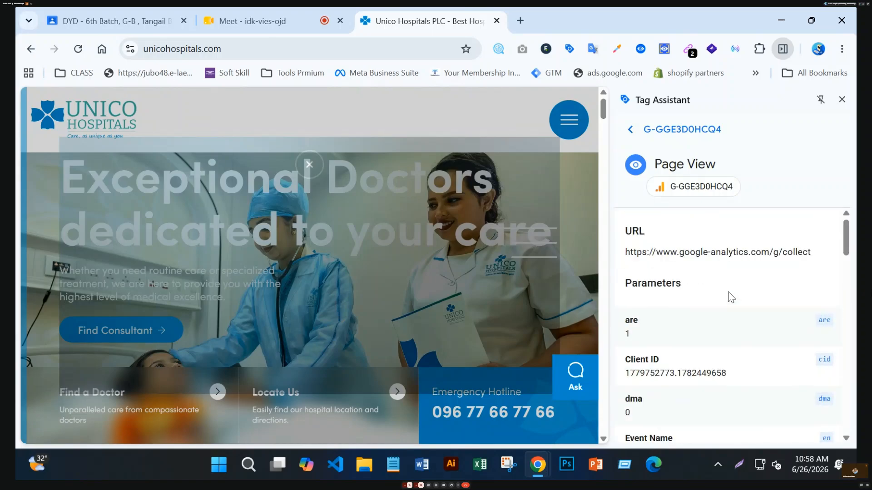
pyautogui.click(630, 132)
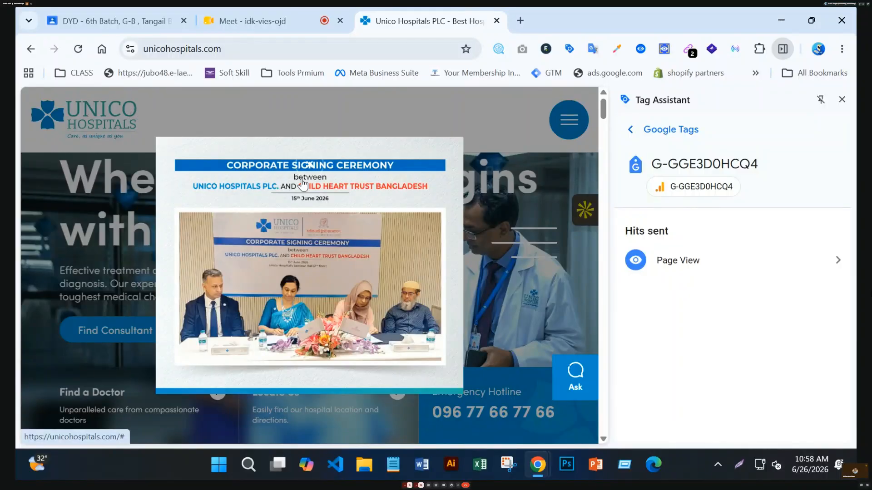
# Hide the Tag Assistant panel, dismiss the MOU popup, and open the site's Gallery page.
pyautogui.click(841, 100)
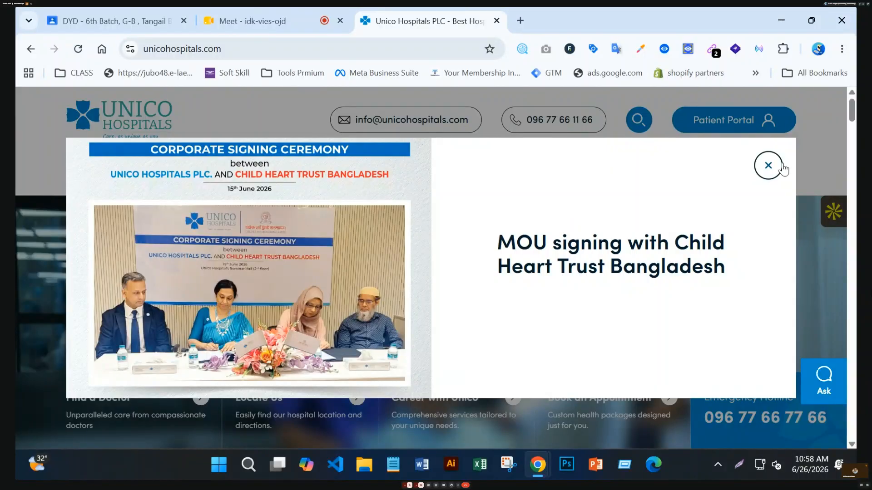
pyautogui.click(767, 166)
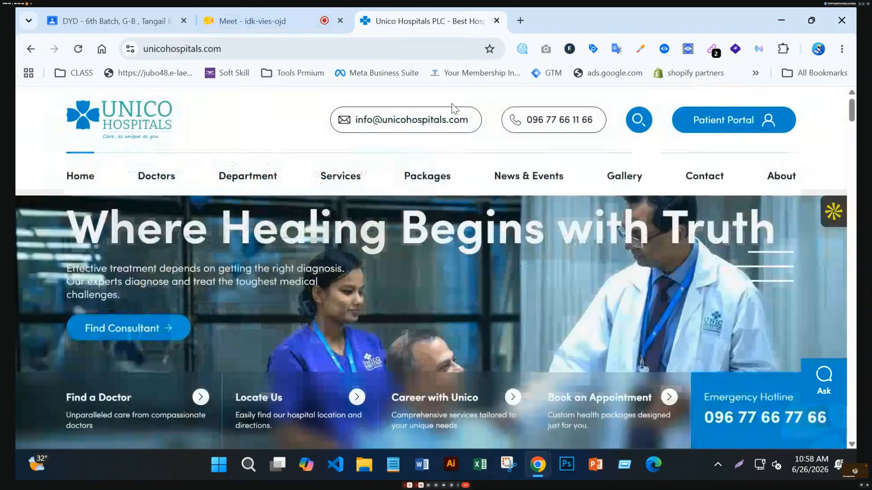
pyautogui.scroll(-3, 563, 236)
pyautogui.scroll(3, 563, 237)
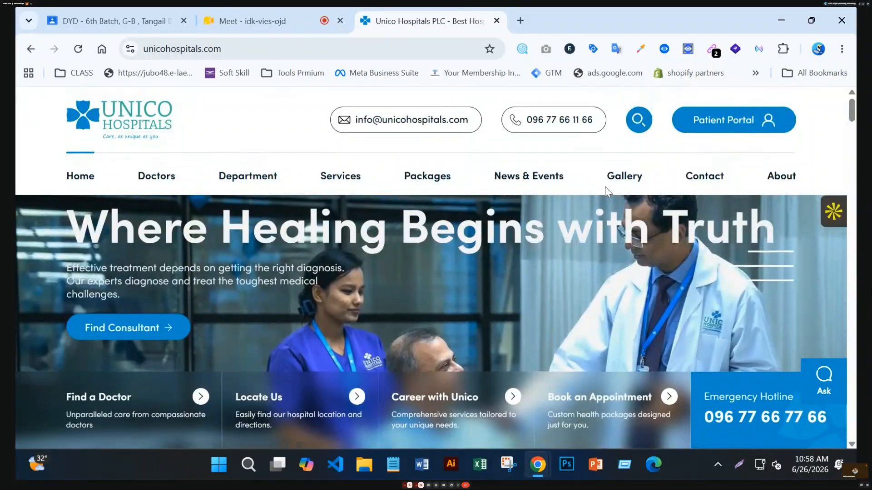
pyautogui.click(618, 177)
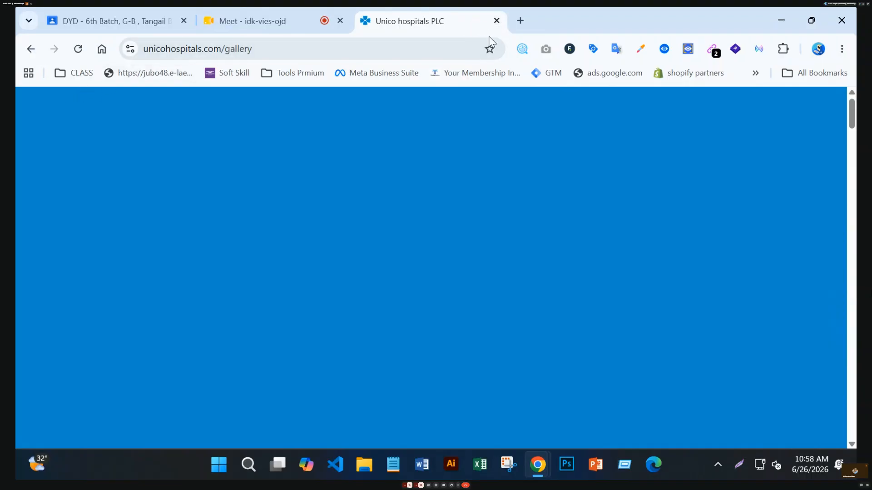
# Close the Unico Hospitals tab and get back to the Meet call.
pyautogui.click(496, 21)
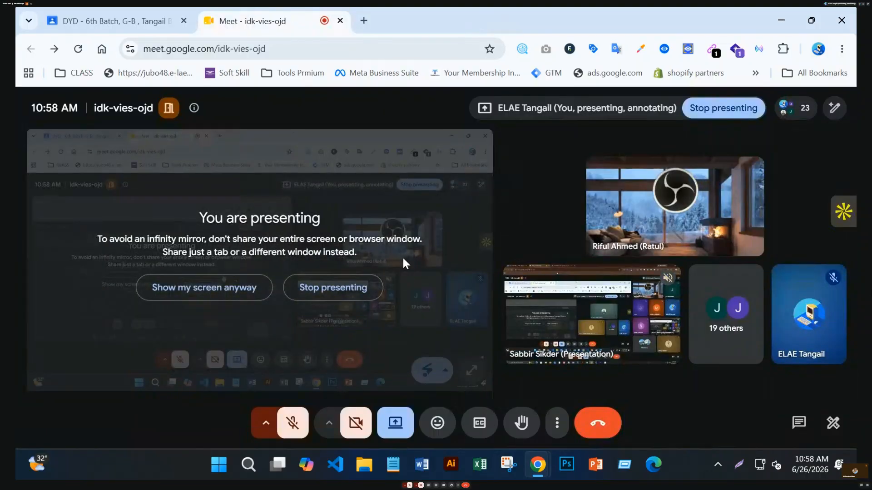
pyautogui.click(334, 287)
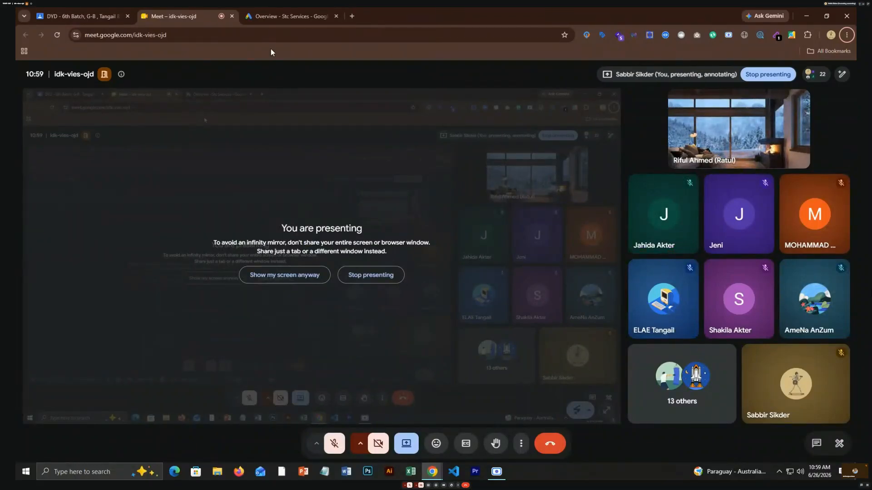
pyautogui.click(284, 15)
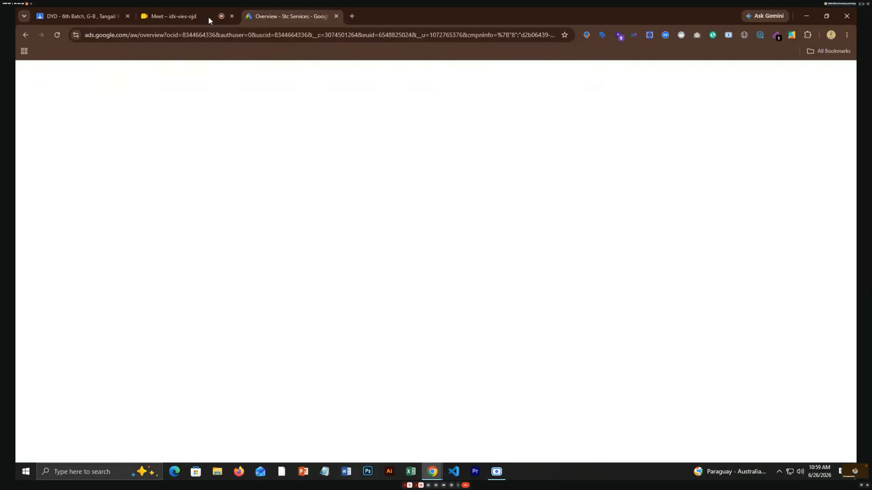
pyautogui.click(195, 11)
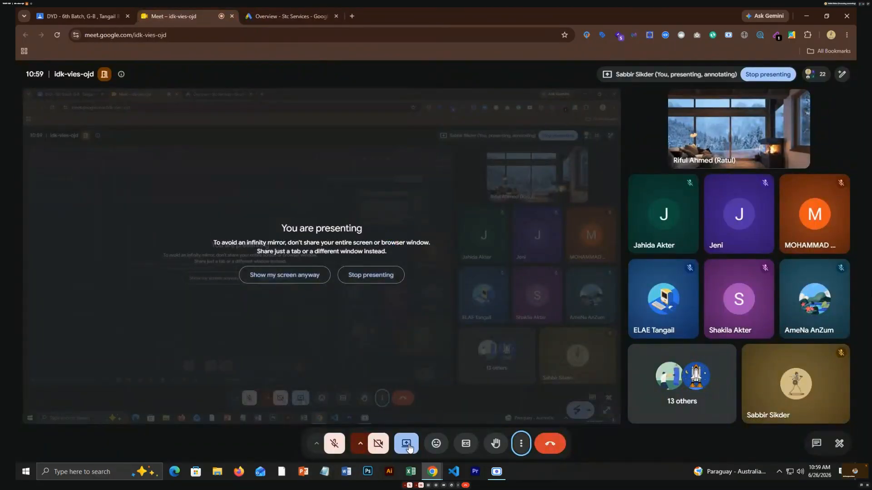
# Resume presenting with 'Show my screen anyway' despite the infinity-mirror warning.
pyautogui.click(411, 448)
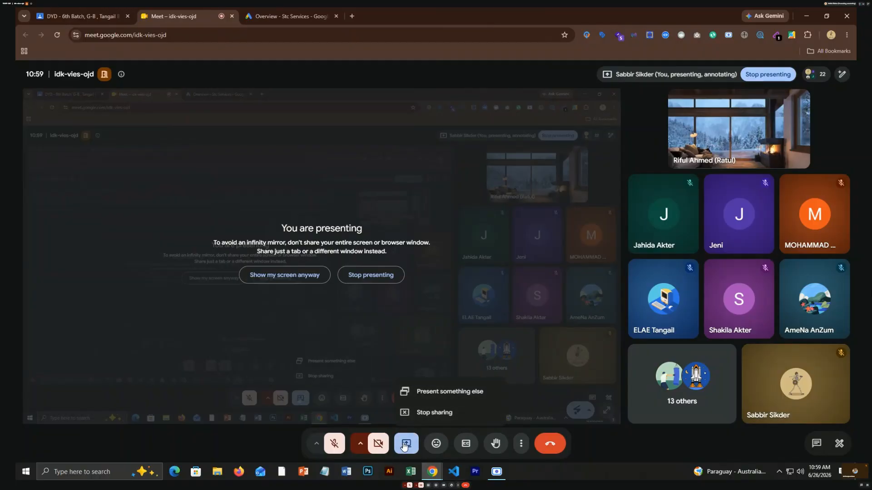
pyautogui.click(406, 444)
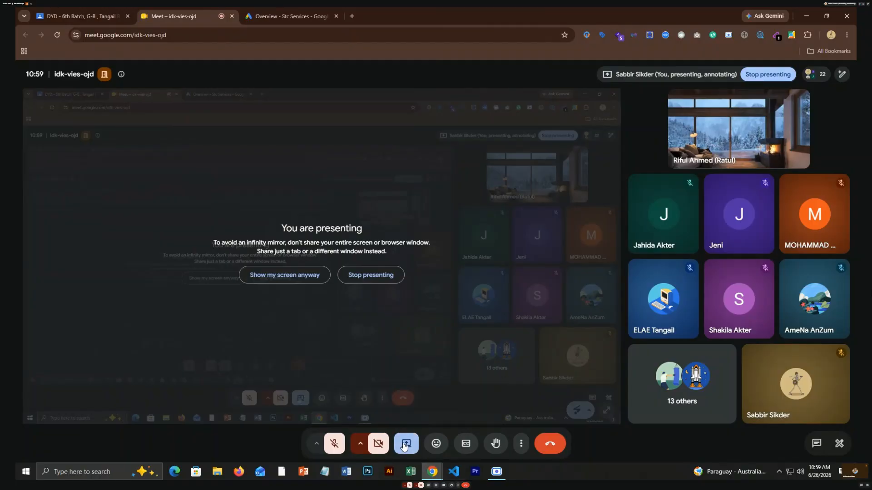
pyautogui.click(298, 283)
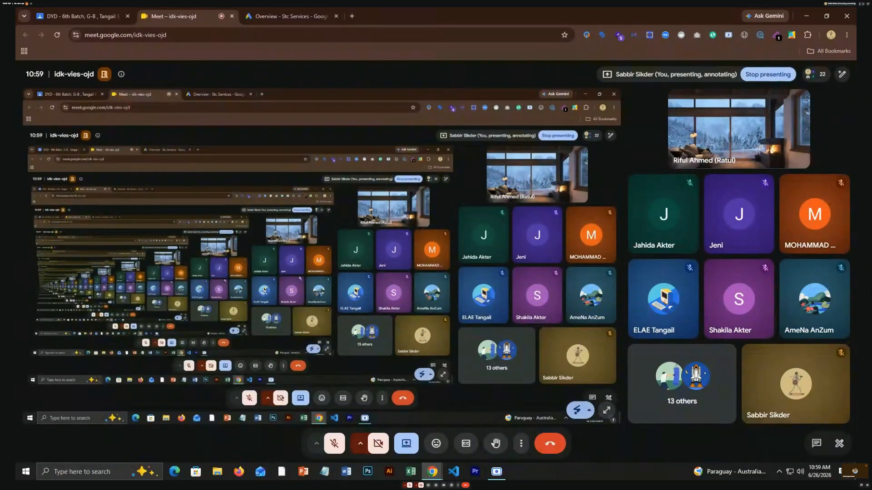
# Switch to the Google Ads Overview tab.
pyautogui.click(286, 15)
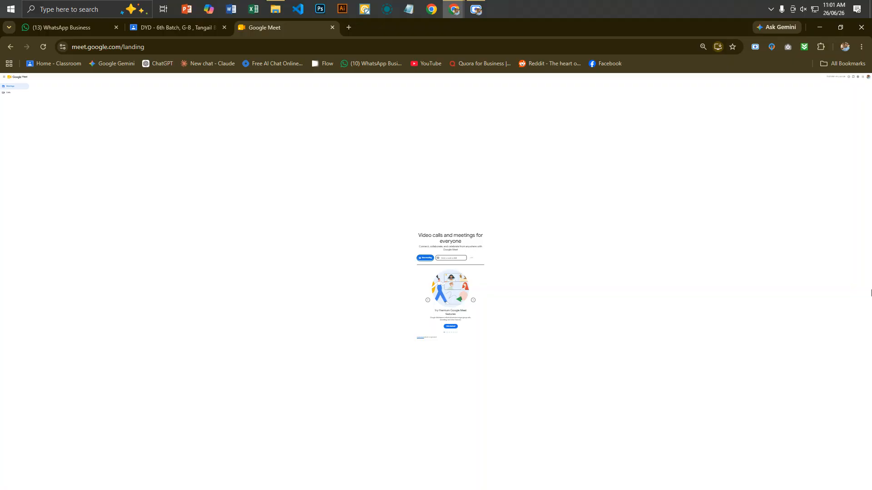
# Rejoin Meet call idk-vies-ojd from the link in the DYD Classroom announcement.
pyautogui.click(172, 37)
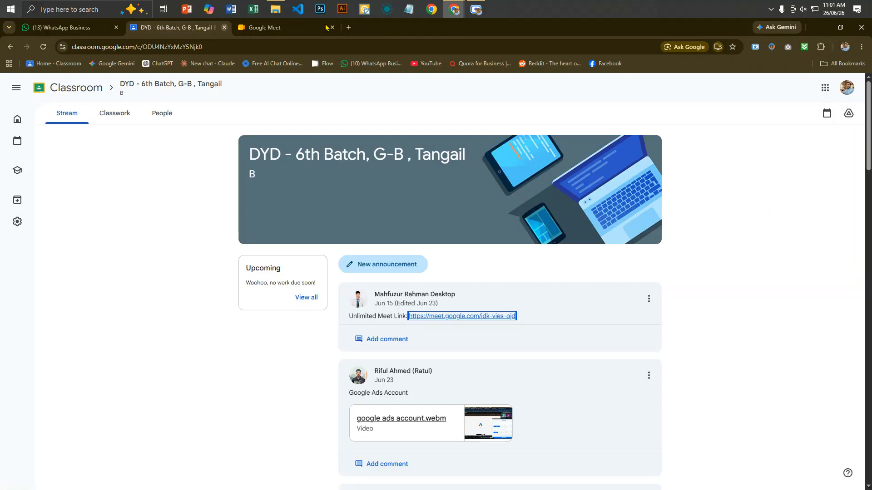
pyautogui.click(463, 316)
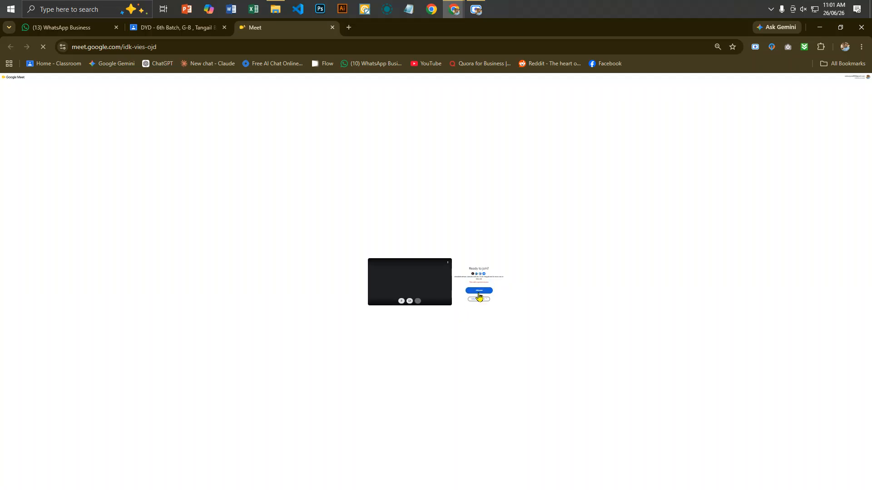
pyautogui.click(478, 292)
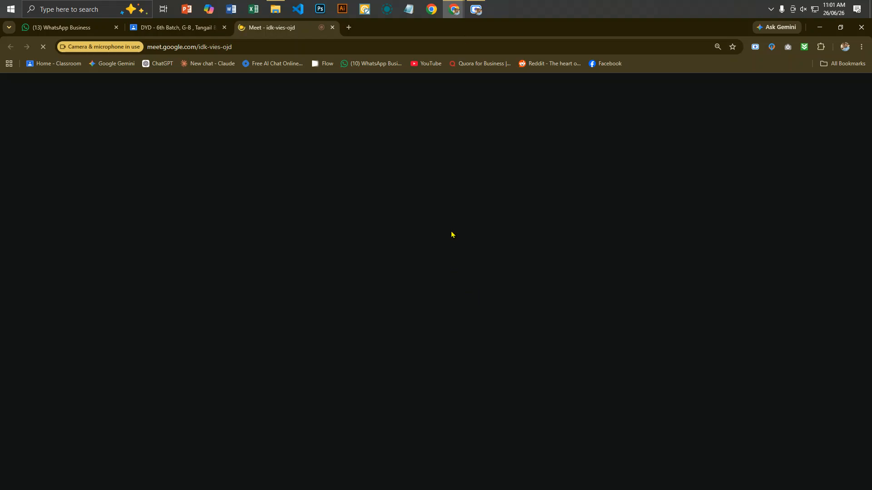
# Start a Scre.io Only Screen recording of the entire screen, then minimize the recorder.
pyautogui.click(470, 13)
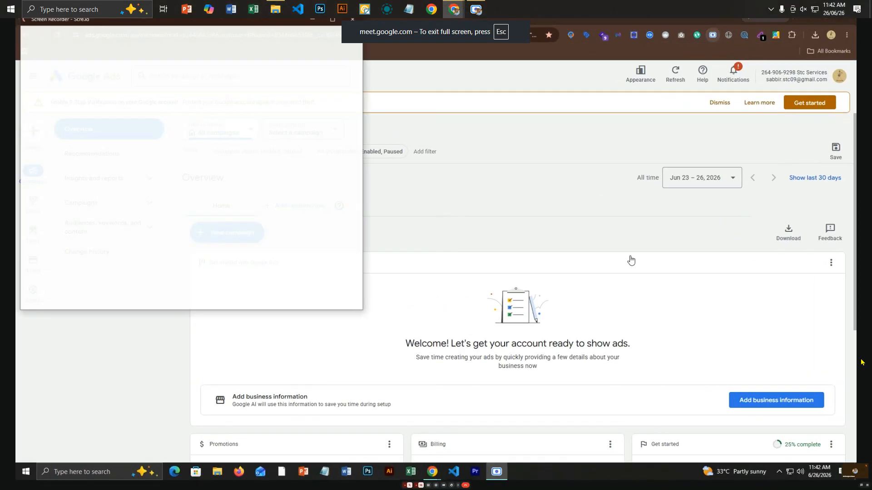
pyautogui.click(78, 130)
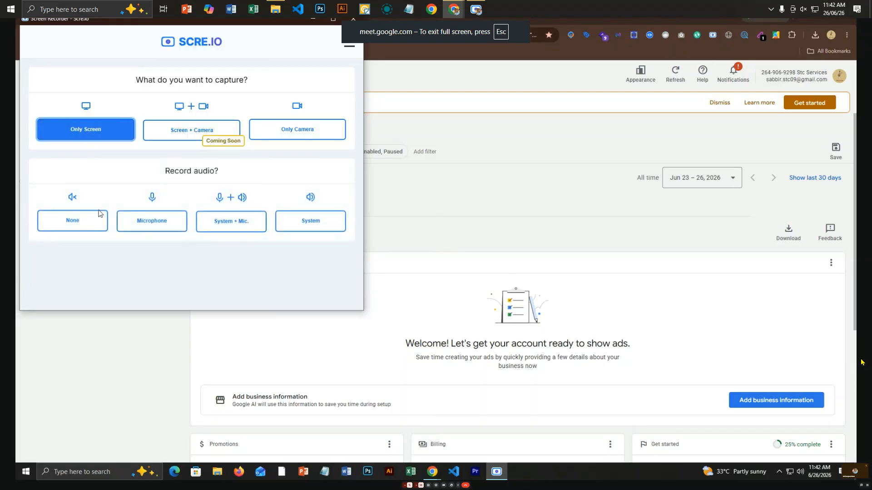
pyautogui.click(247, 298)
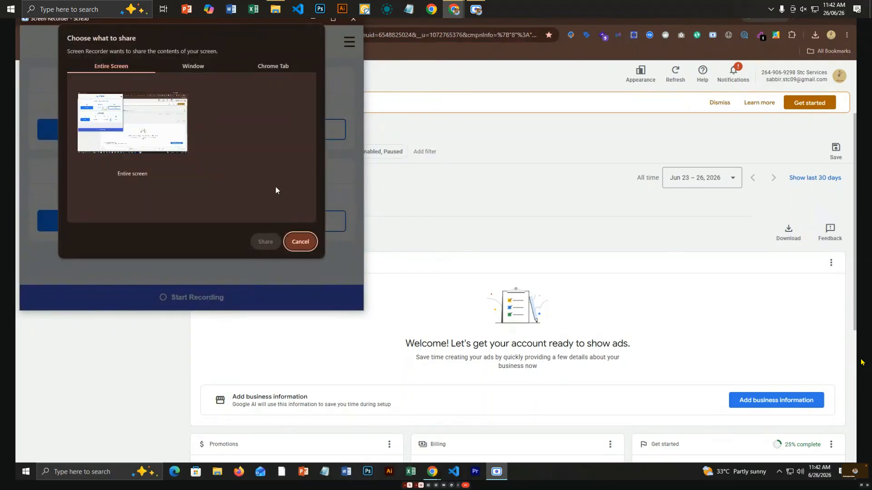
pyautogui.click(149, 133)
pyautogui.click(267, 241)
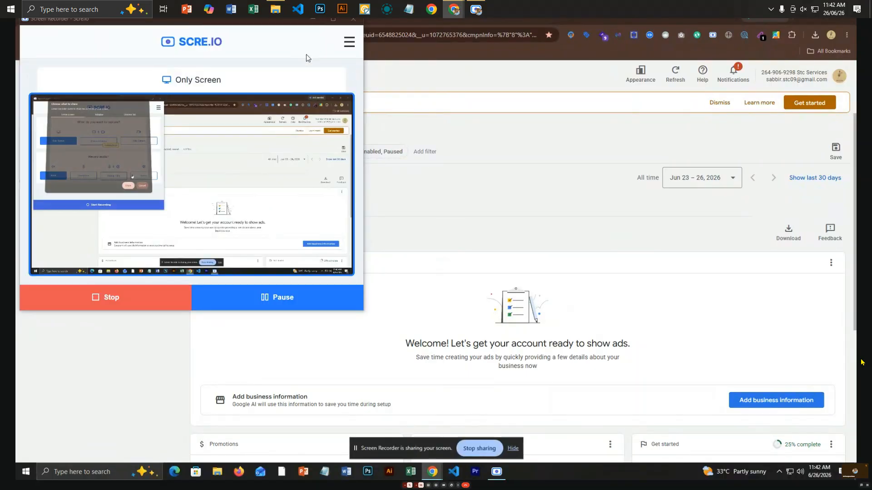
pyautogui.click(312, 21)
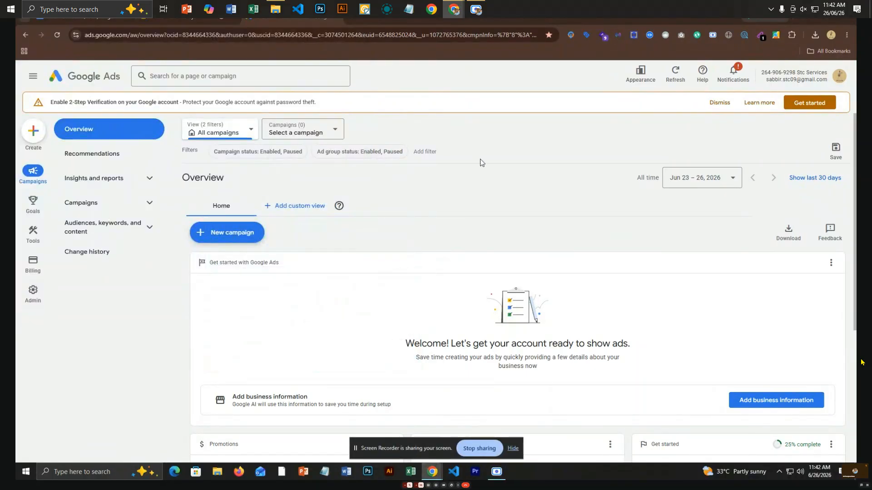
# Hide the 'Screen Recorder is sharing your screen' notice bar.
pyautogui.click(513, 448)
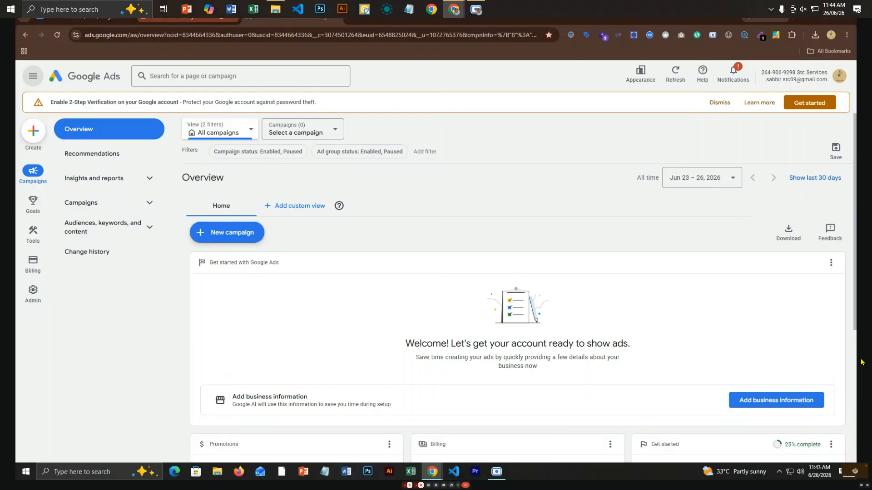
# Open Google Tag Manager from bookmarks and select the Shopify > stcs-1247.myshopify.com container.
pyautogui.click(357, 17)
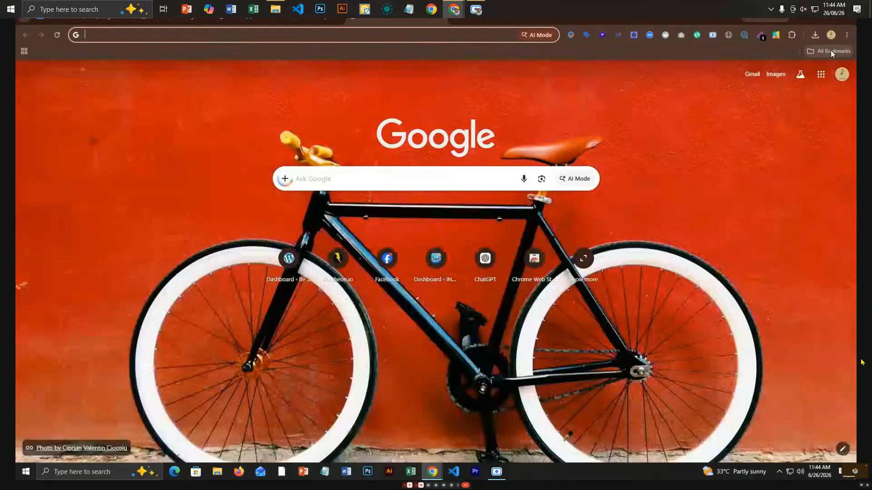
pyautogui.click(830, 51)
pyautogui.click(790, 89)
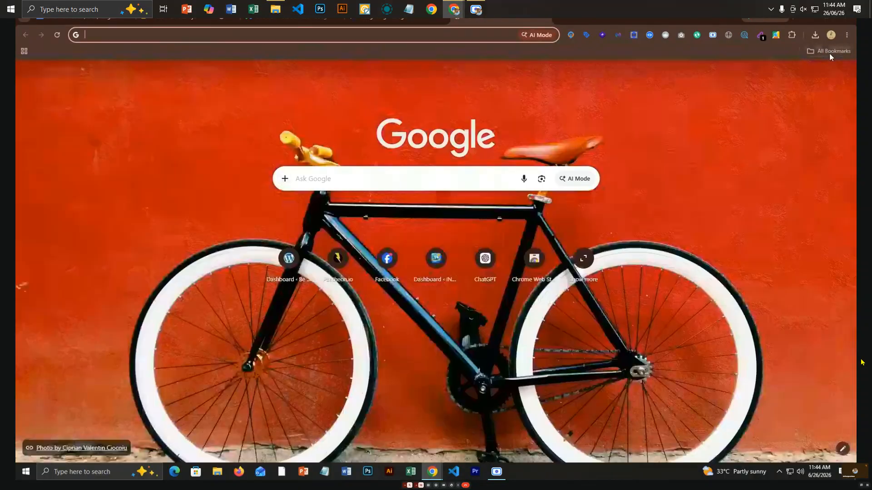
pyautogui.click(829, 51)
pyautogui.click(727, 266)
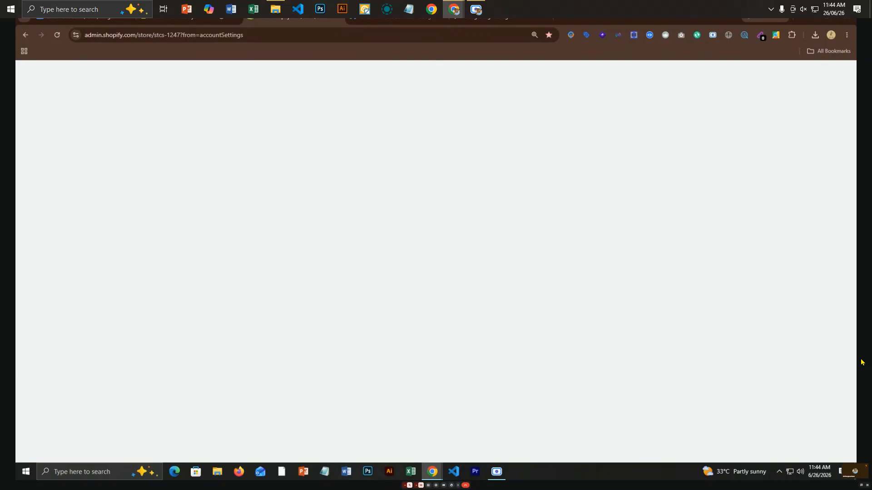
pyautogui.click(475, 19)
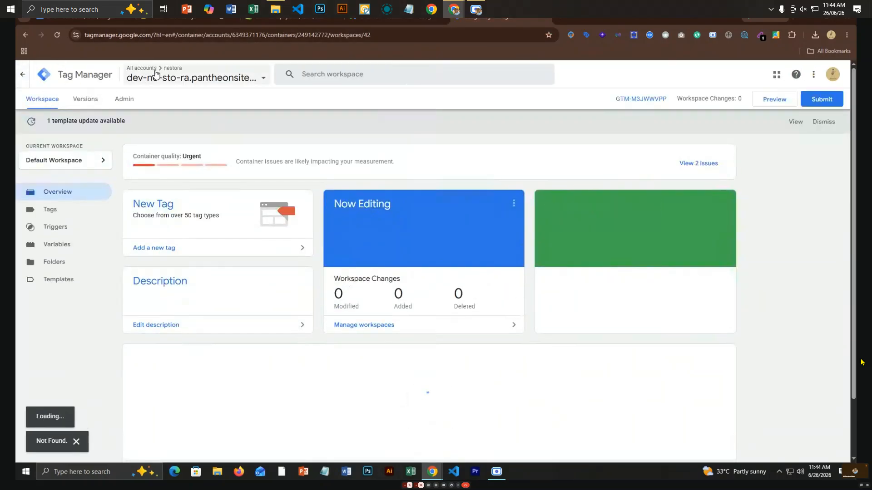
pyautogui.click(141, 78)
pyautogui.click(62, 169)
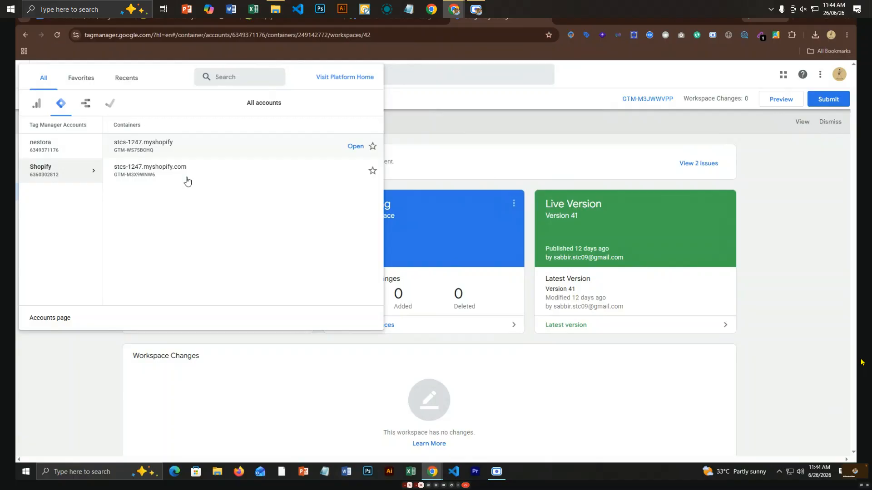
pyautogui.click(355, 170)
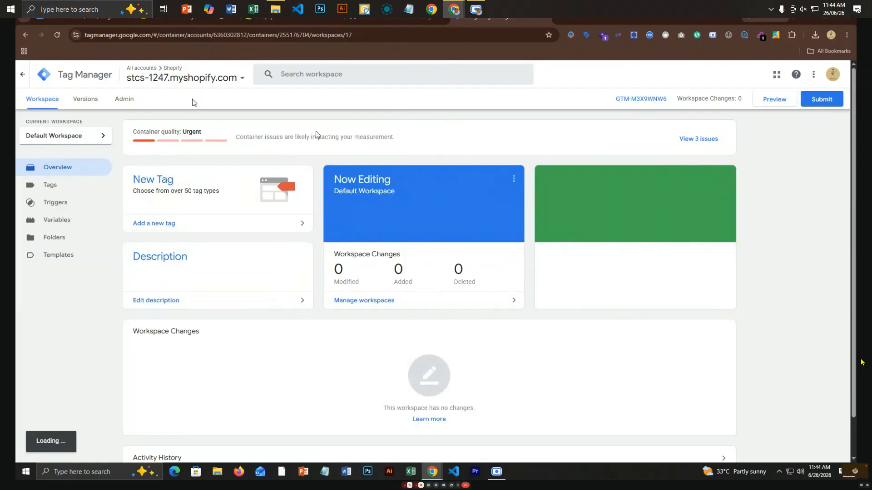
# View the stcs-1247.myshopify.com live storefront from Shopify admin.
pyautogui.click(382, 19)
pyautogui.click(300, 19)
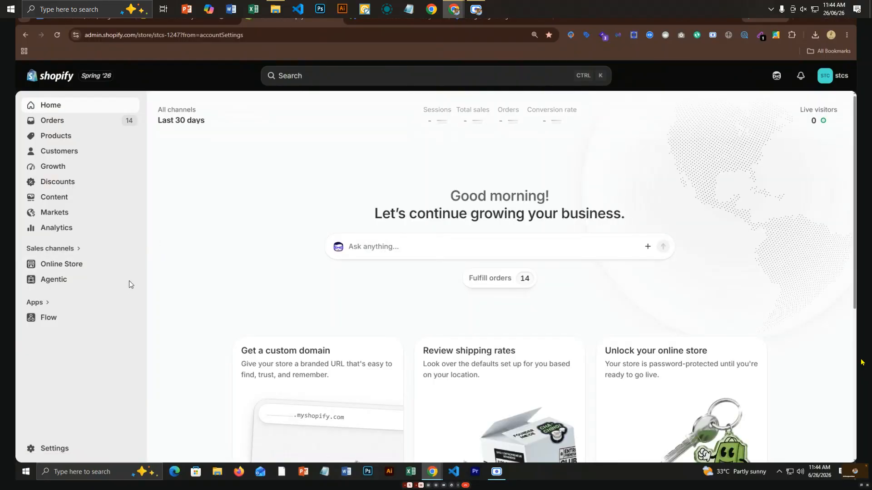
pyautogui.click(133, 265)
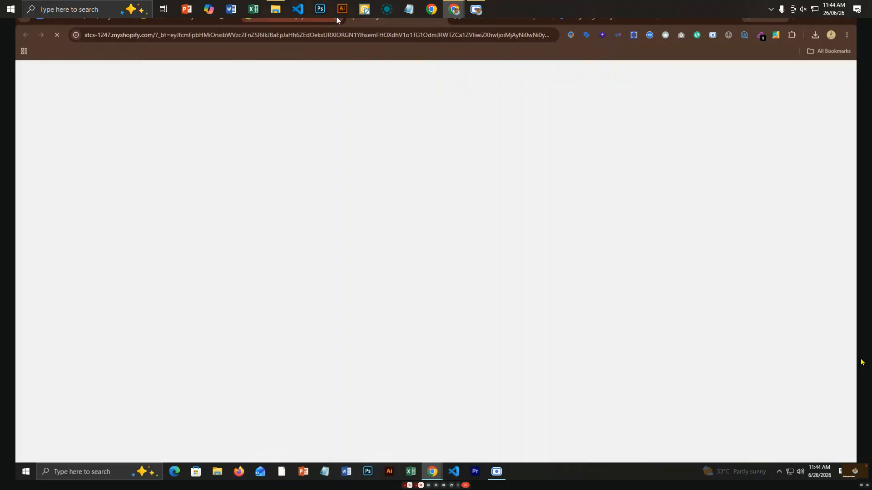
# Go from the storefront through the Tag Manager tab back to Google Ads Overview.
pyautogui.click(481, 19)
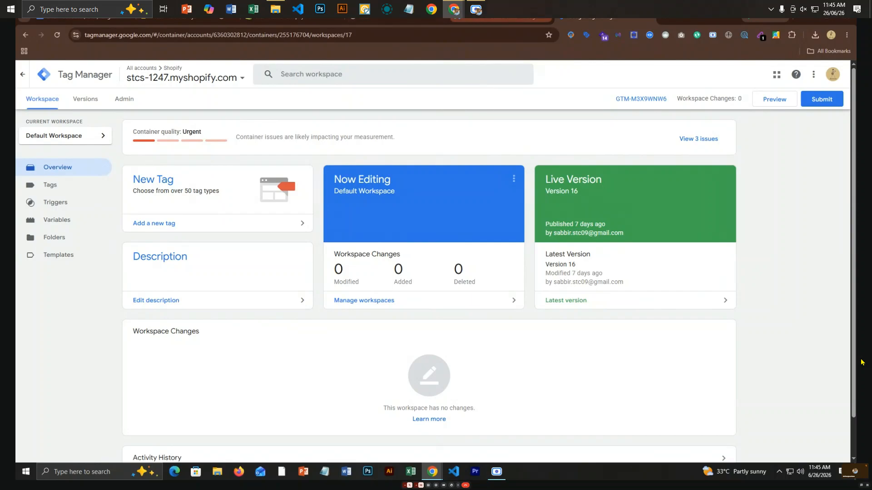
pyautogui.click(493, 19)
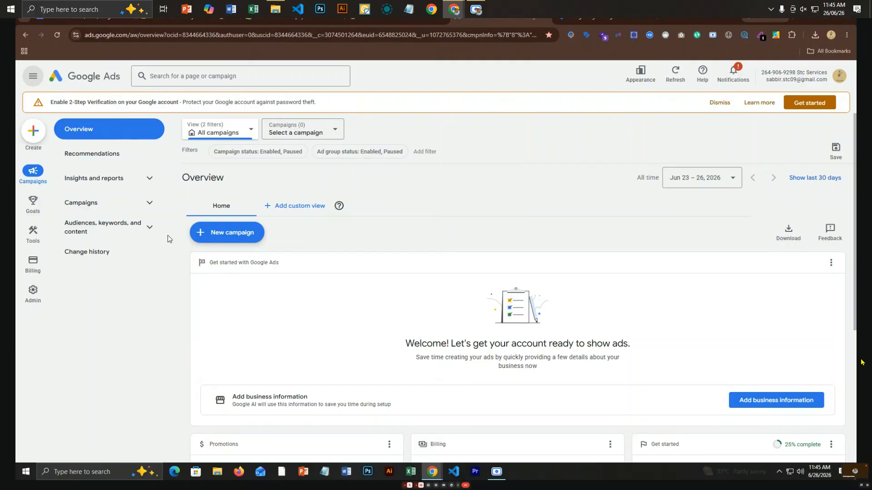
# From Goals > Conversions > Summary, begin a new conversion action for stcs-1247.myshopify.com.
pyautogui.click(32, 208)
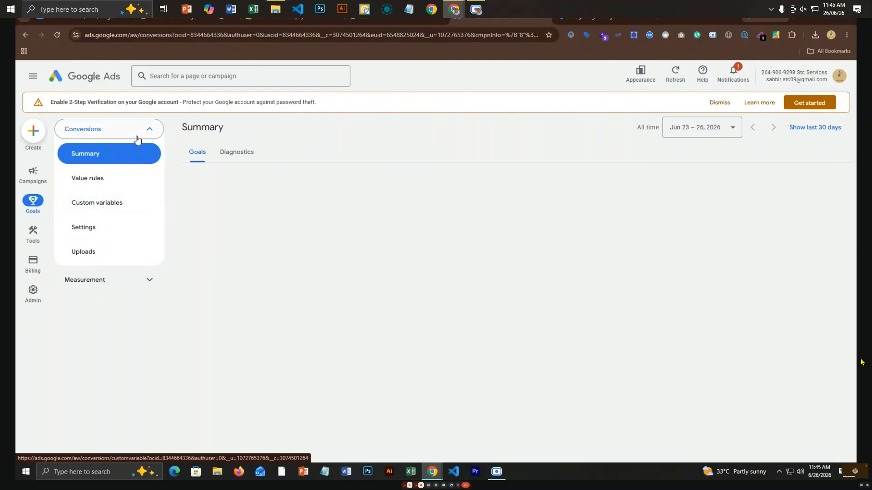
pyautogui.click(122, 158)
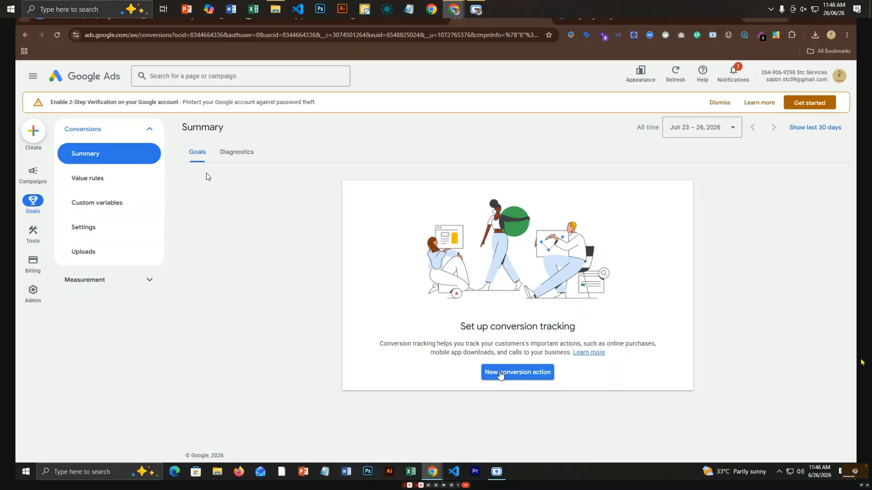
pyautogui.click(499, 374)
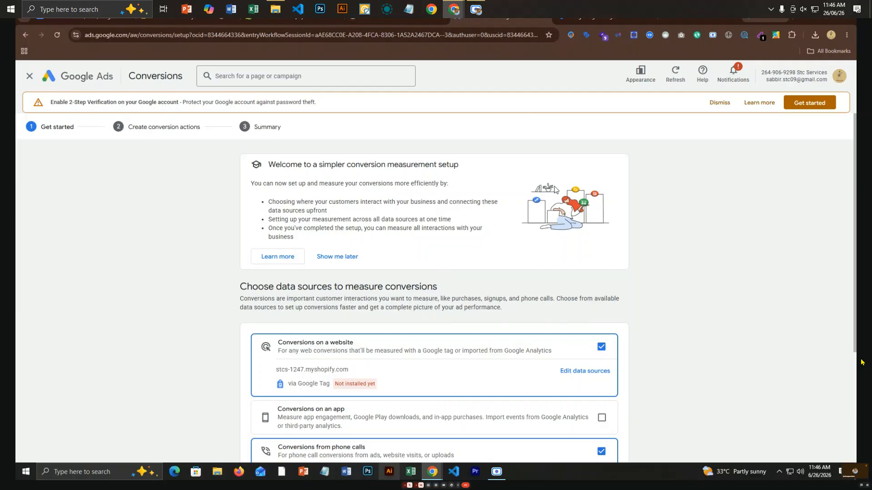
# Keep website as the only conversion data source, unchecking phone calls, then save and continue.
pyautogui.click(496, 472)
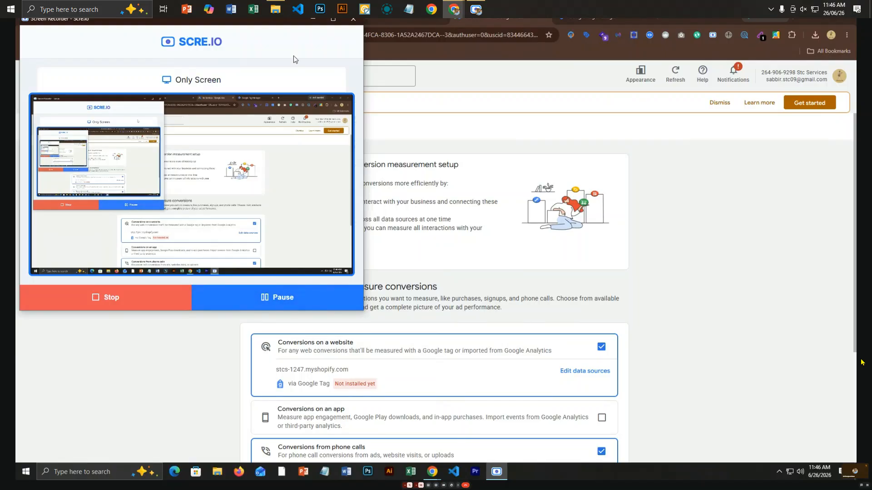
pyautogui.click(313, 20)
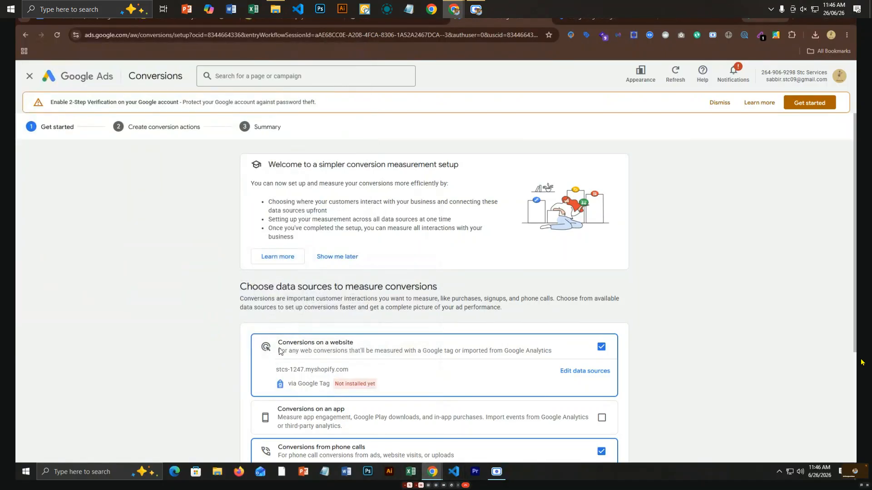
pyautogui.scroll(-3, 306, 385)
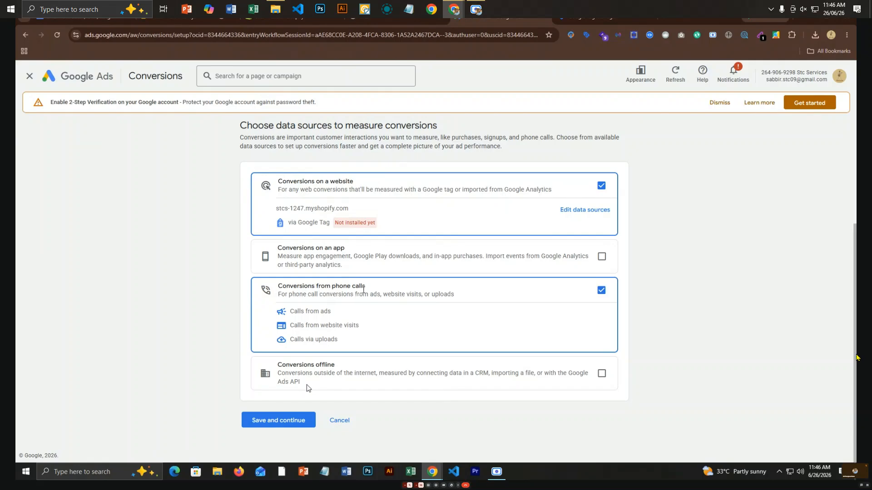
pyautogui.click(476, 10)
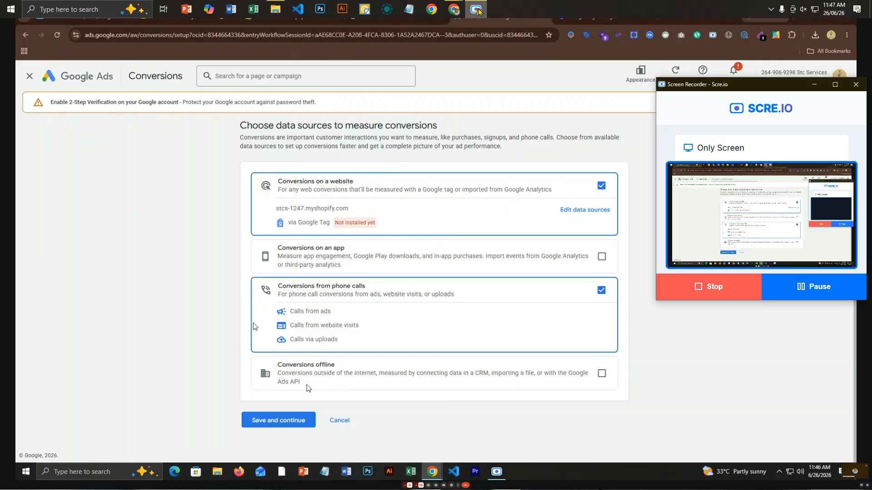
pyautogui.click(754, 368)
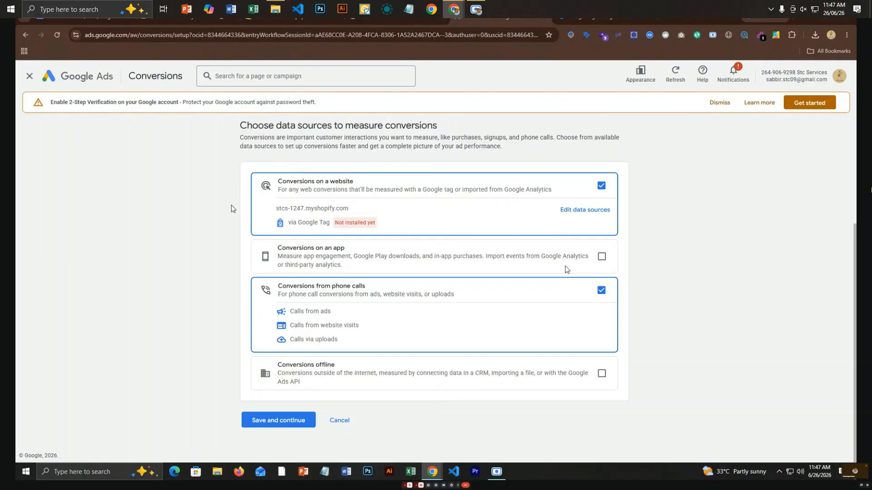
pyautogui.click(600, 292)
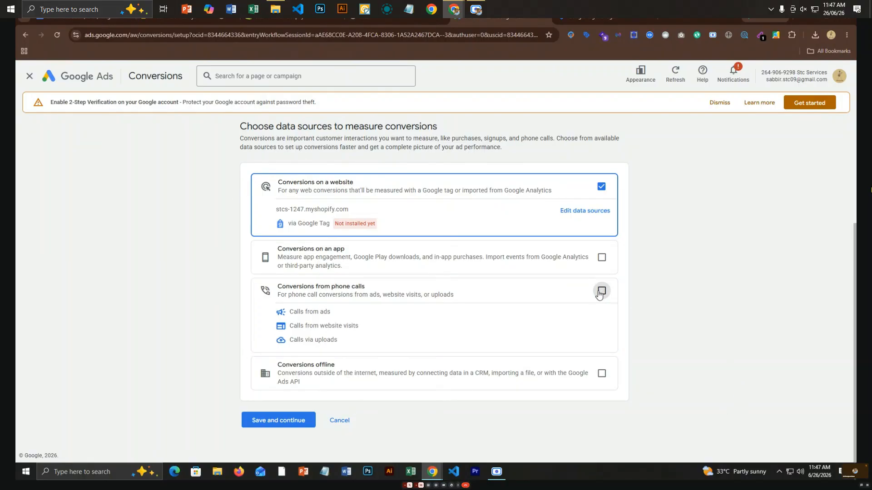
pyautogui.click(294, 419)
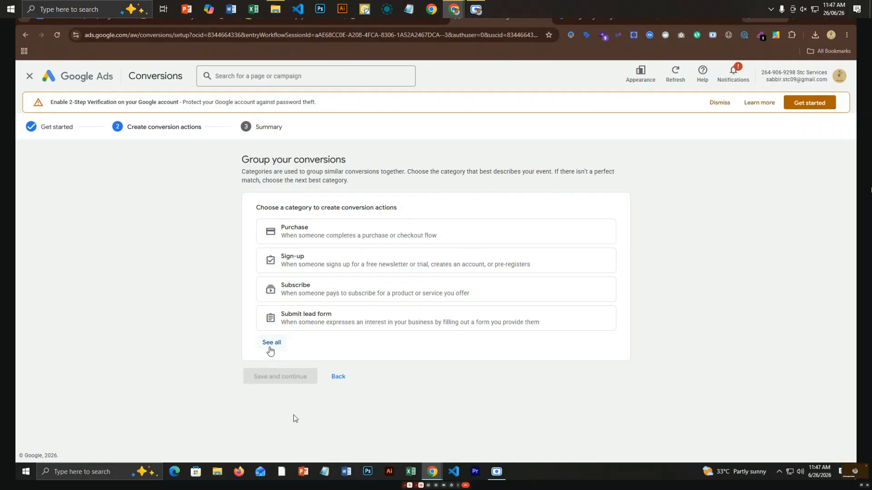
# Expand all conversion categories and pick the Purchase category.
pyautogui.click(271, 343)
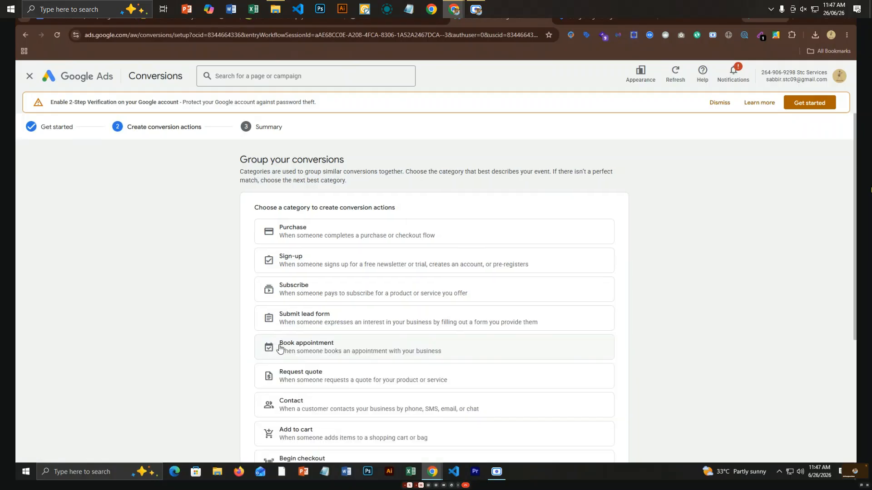
pyautogui.scroll(-3, 278, 348)
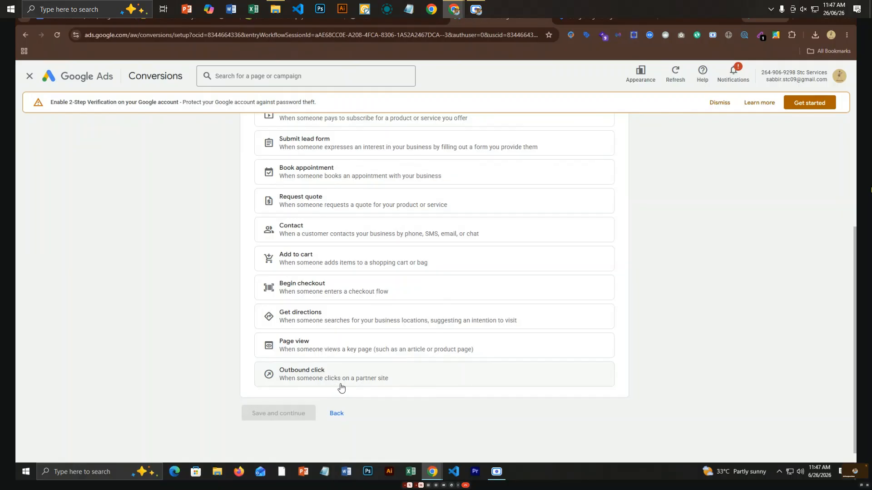
pyautogui.scroll(4, 341, 387)
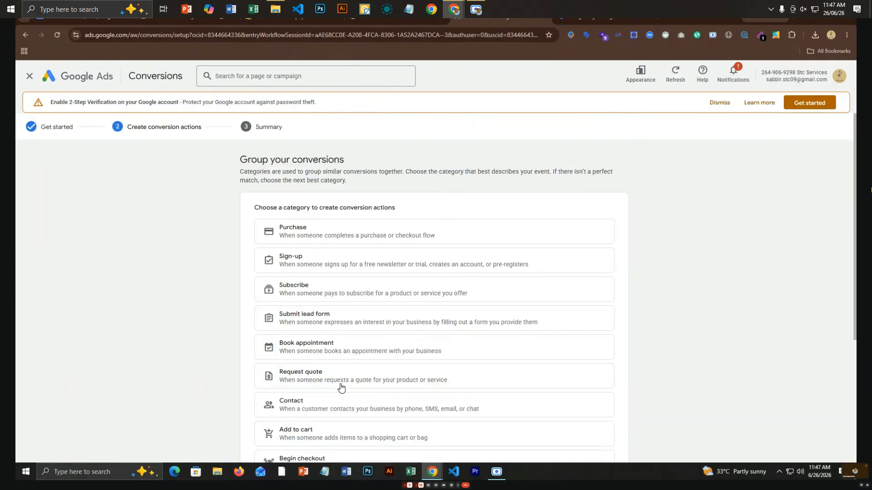
pyautogui.click(278, 239)
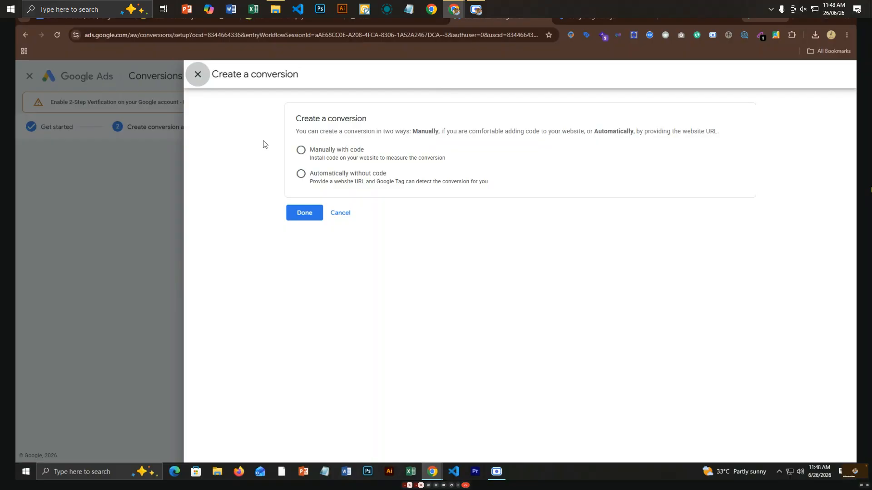
# Choose to create the Purchase conversion manually with code.
pyautogui.click(305, 151)
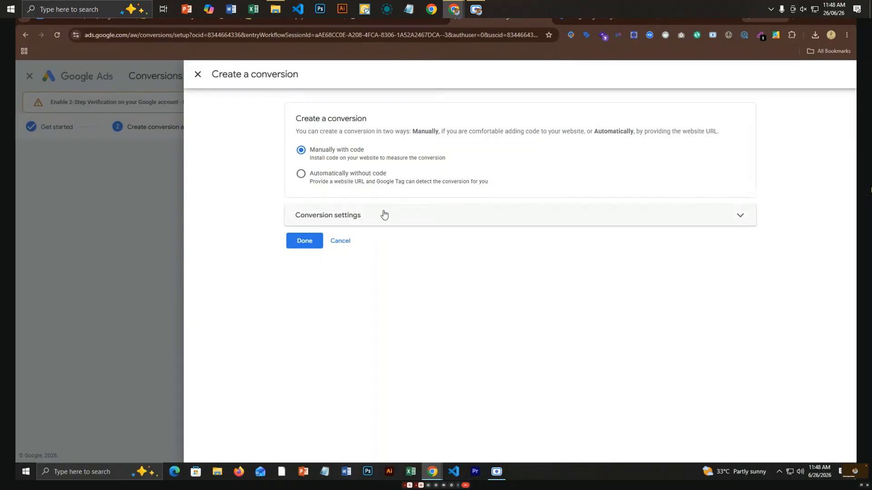
# Expand Conversion settings to show Purchase as a primary bidding action.
pyautogui.click(742, 219)
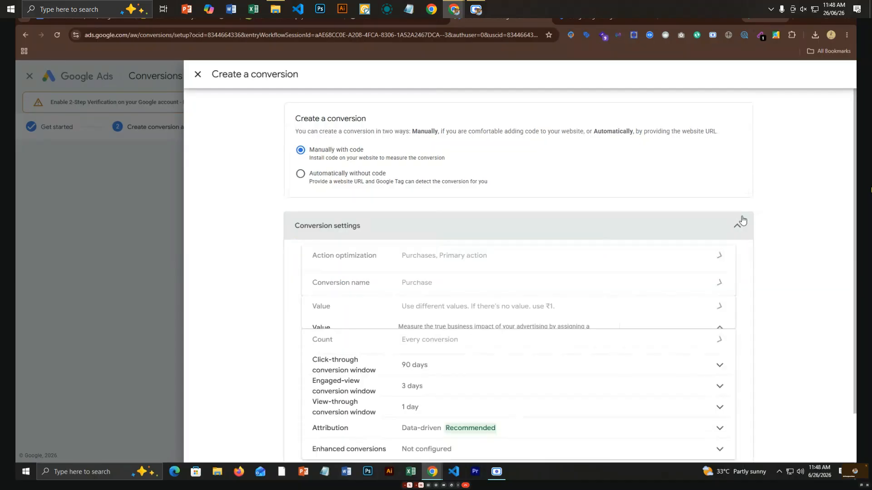
pyautogui.scroll(-4, 461, 296)
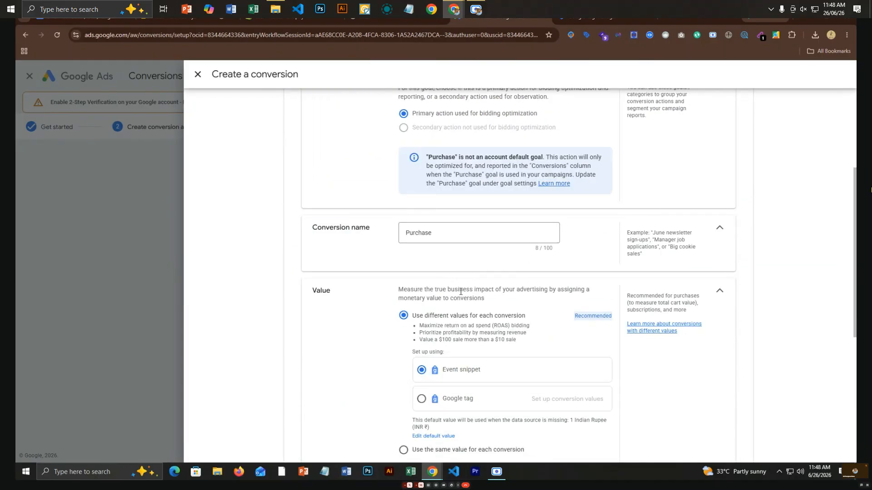
pyautogui.scroll(4, 460, 296)
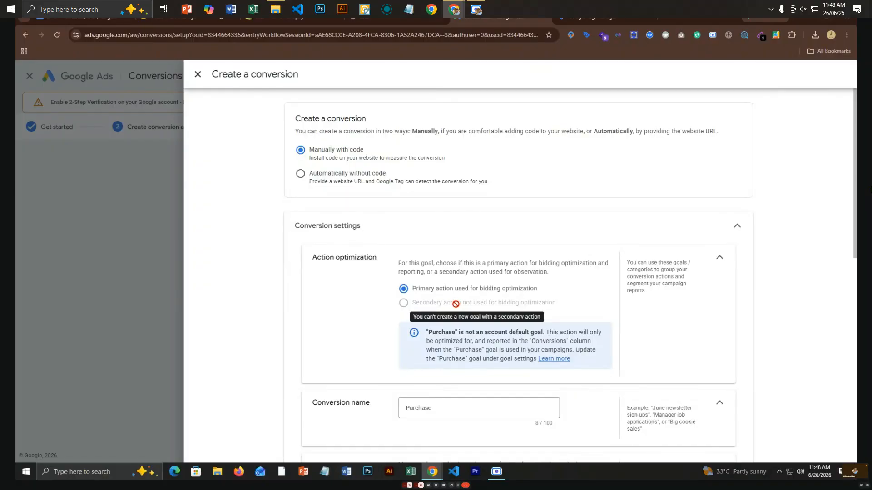
pyautogui.scroll(-4, 455, 304)
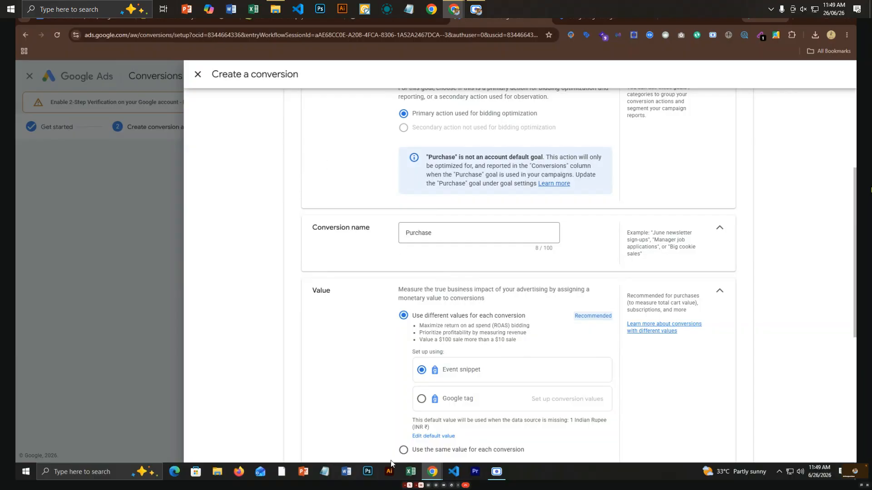
pyautogui.scroll(-4, 421, 456)
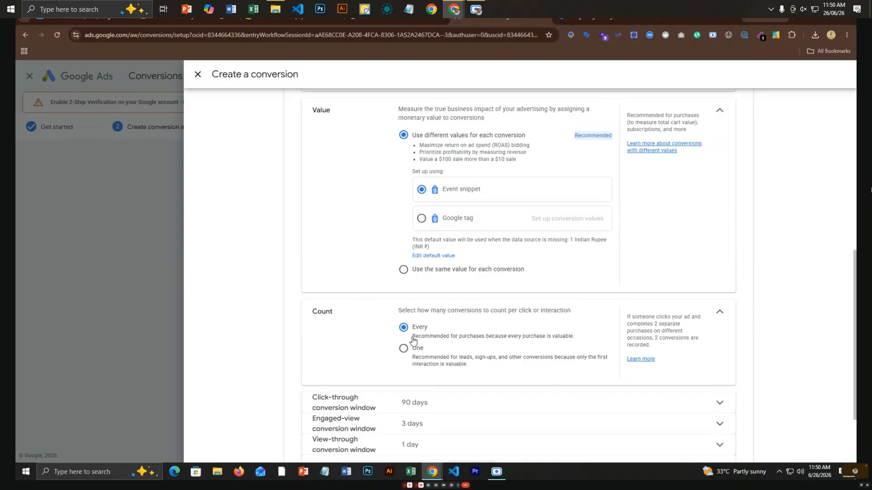
pyautogui.scroll(-2, 409, 341)
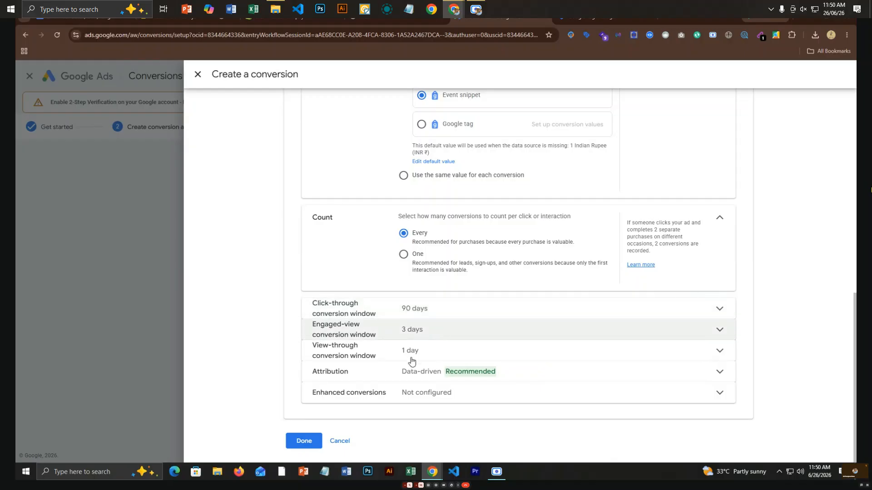
# Set the click-through conversion window to 30 days and expand the engaged-view window.
pyautogui.click(720, 312)
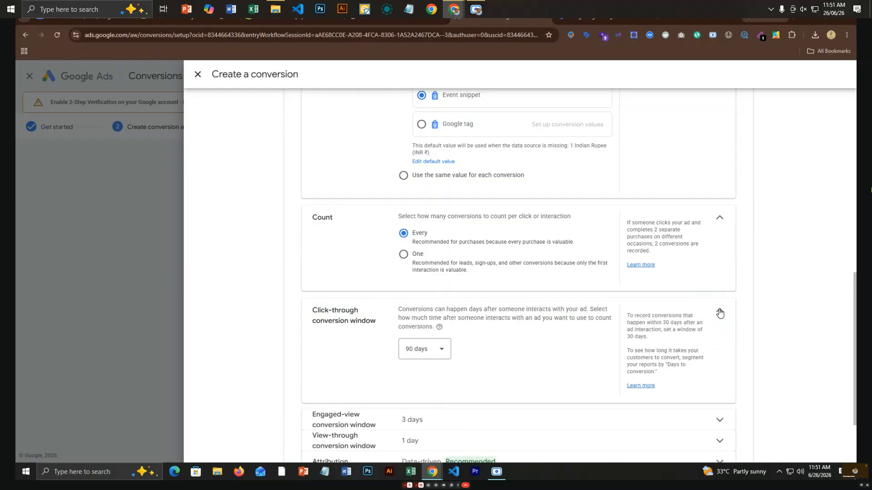
pyautogui.click(436, 351)
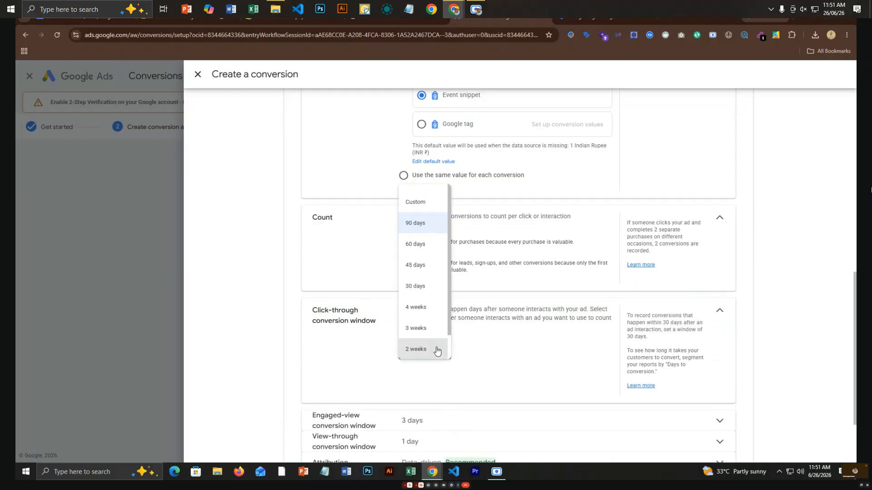
pyautogui.click(414, 286)
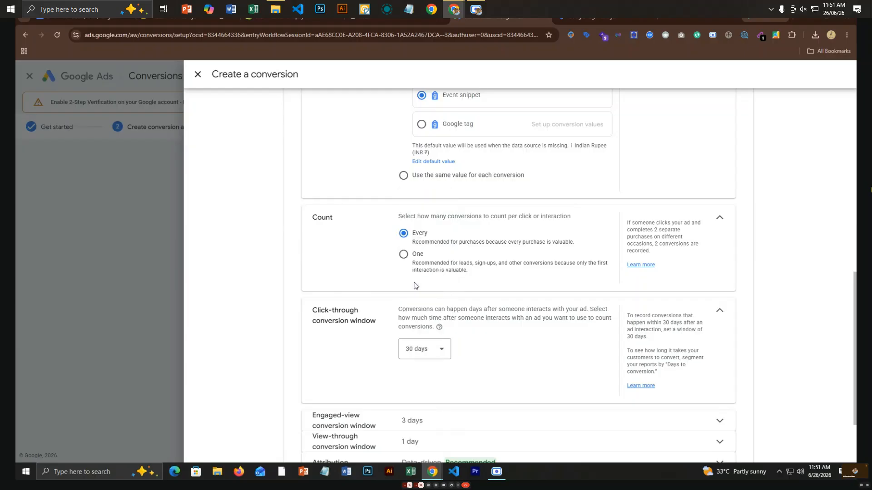
pyautogui.scroll(-2, 444, 391)
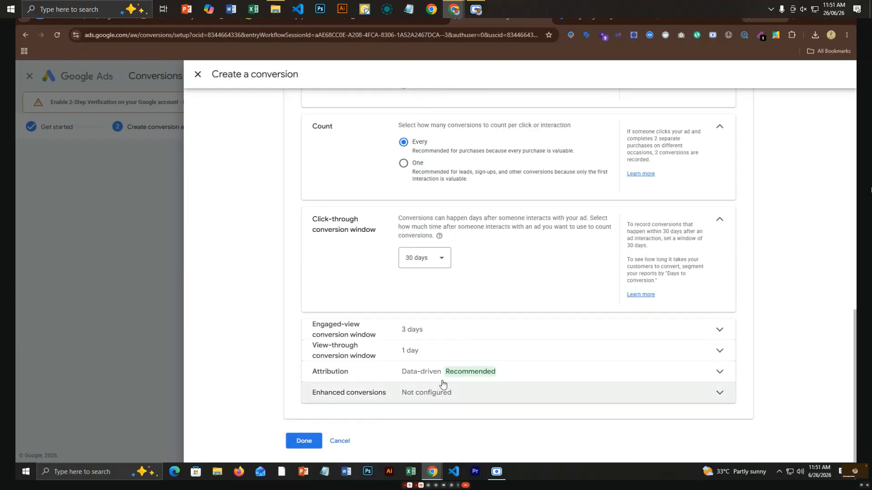
pyautogui.click(448, 337)
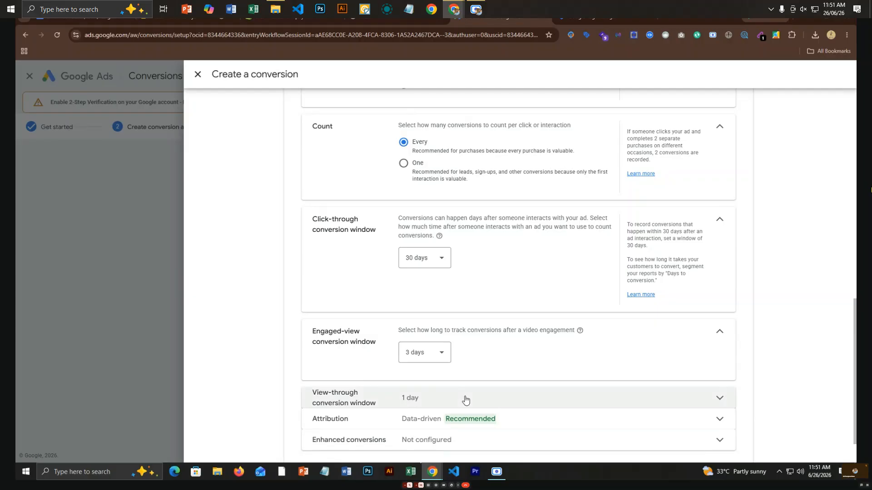
pyautogui.scroll(-1, 465, 400)
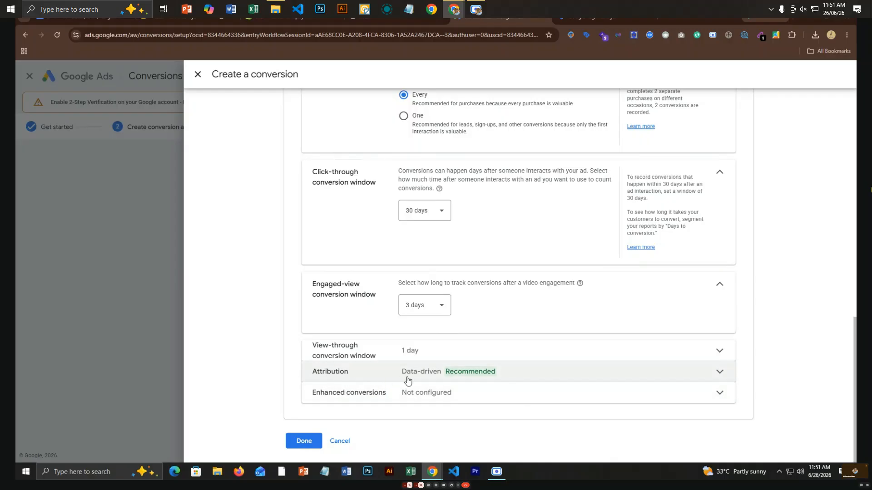
# Keep Data-driven attribution, review enhanced conversions, and finish the Purchase conversion with Done.
pyautogui.click(529, 377)
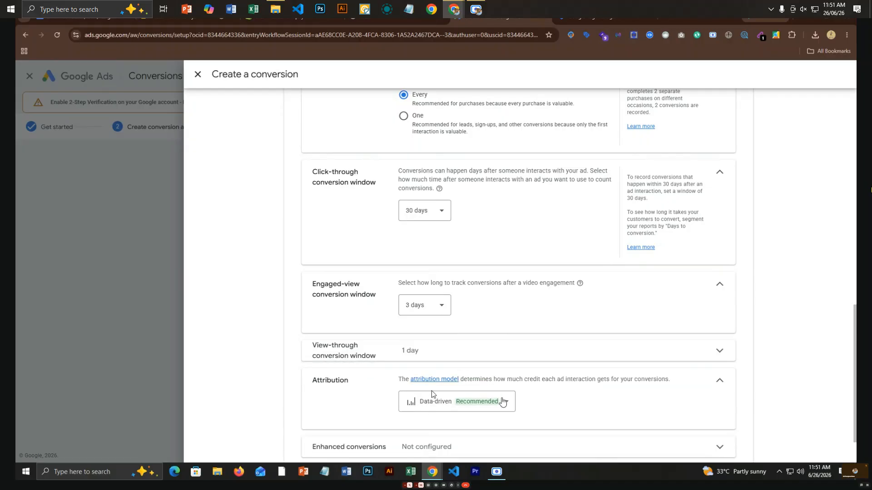
pyautogui.click(504, 402)
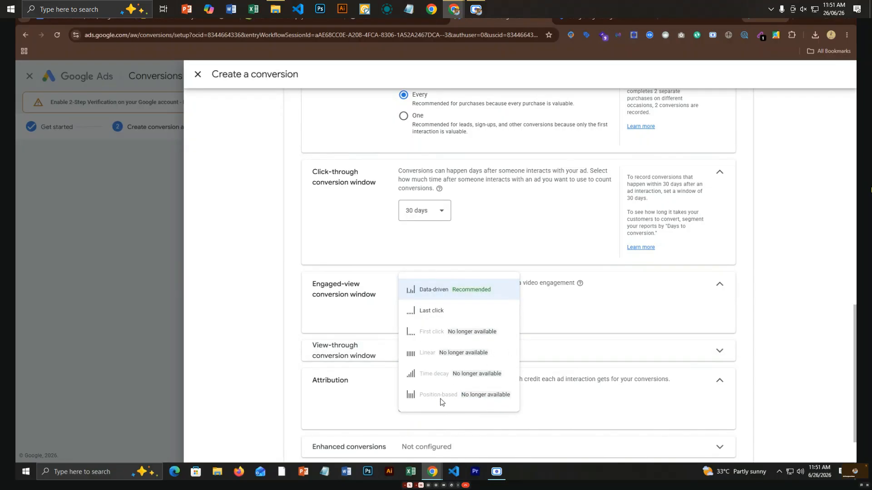
pyautogui.click(609, 414)
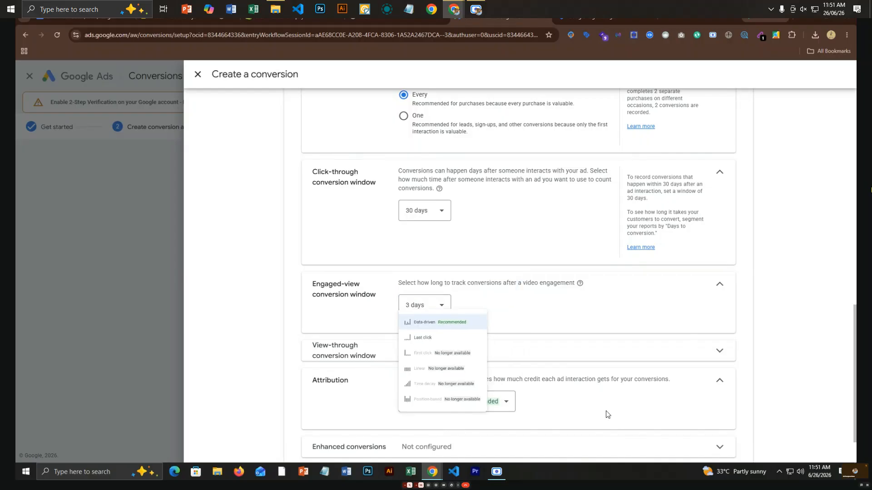
pyautogui.scroll(-2, 540, 430)
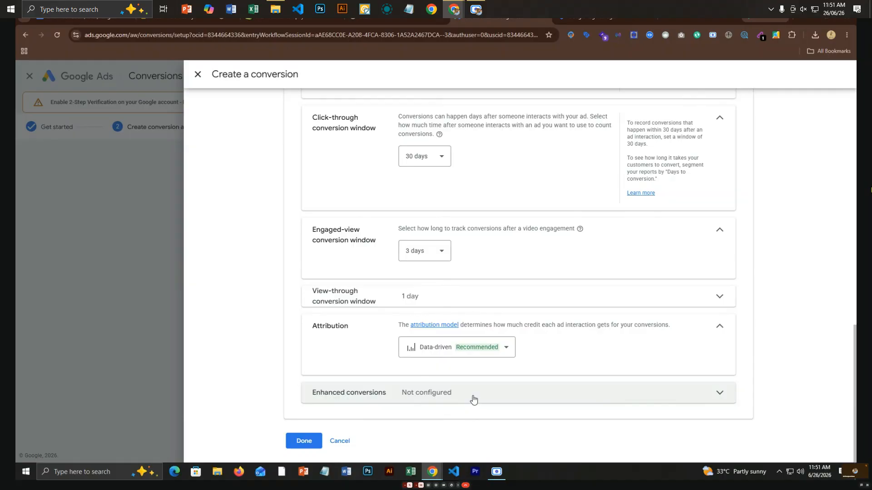
pyautogui.click(472, 399)
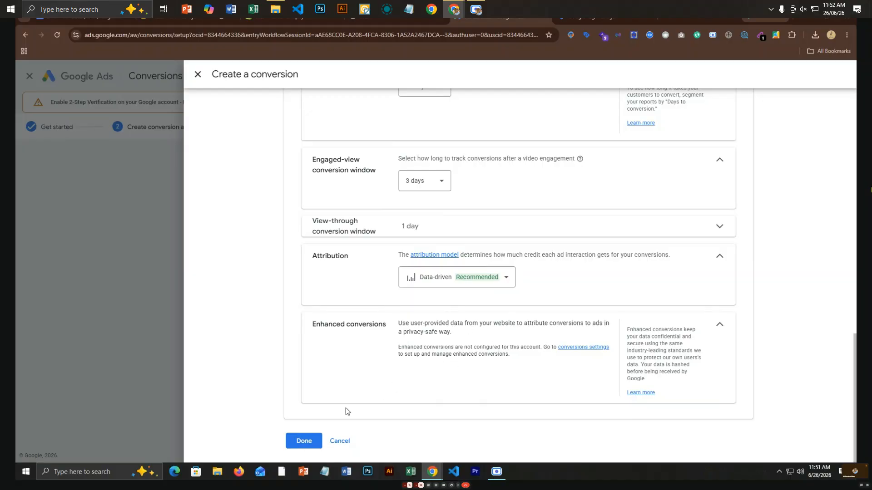
pyautogui.click(303, 441)
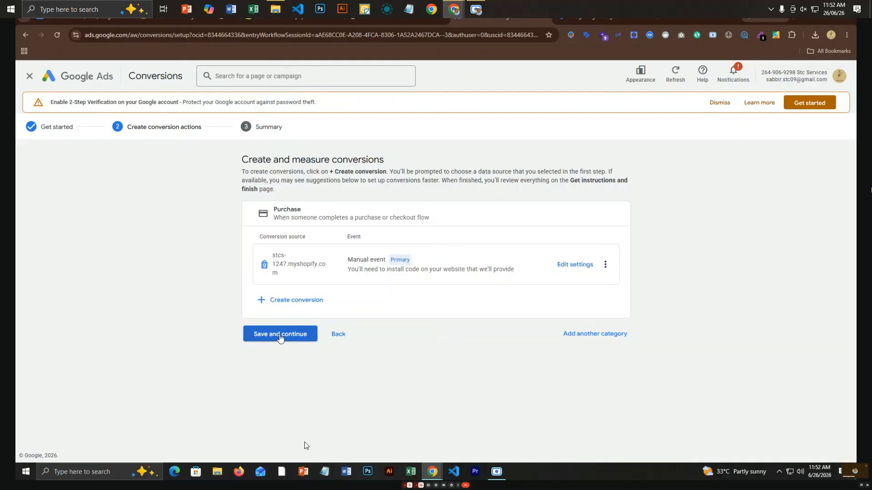
# Save the Purchase conversion and show the Google Tag Manager install details with label and ID.
pyautogui.click(280, 337)
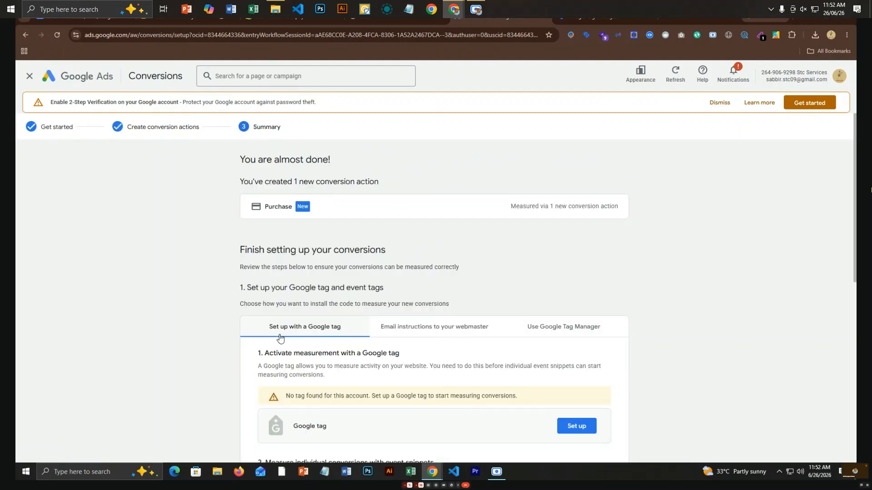
pyautogui.scroll(-4, 279, 338)
pyautogui.scroll(4, 279, 339)
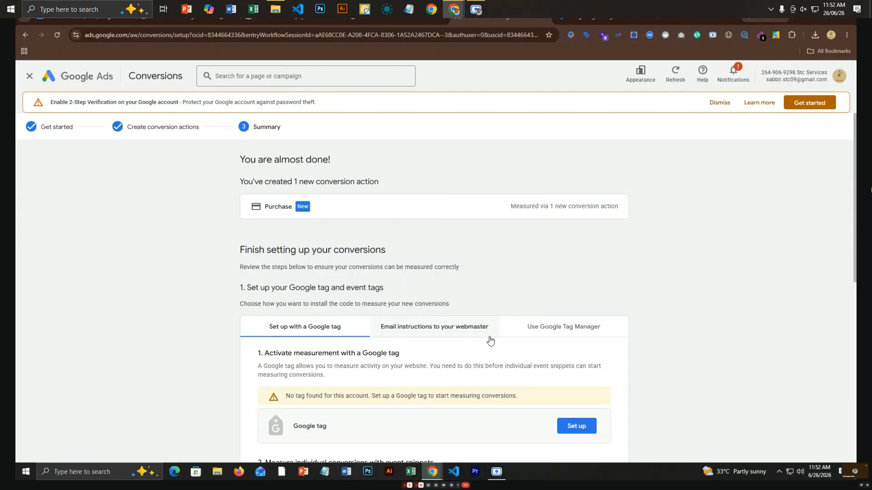
pyautogui.click(537, 336)
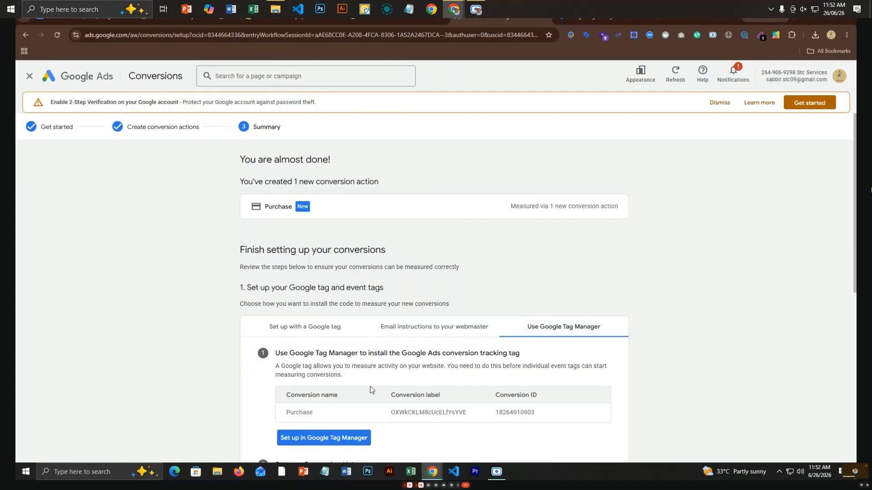
# Copy the Purchase conversion ID and launch Set up in Google Tag Manager.
pyautogui.scroll(-4, 370, 386)
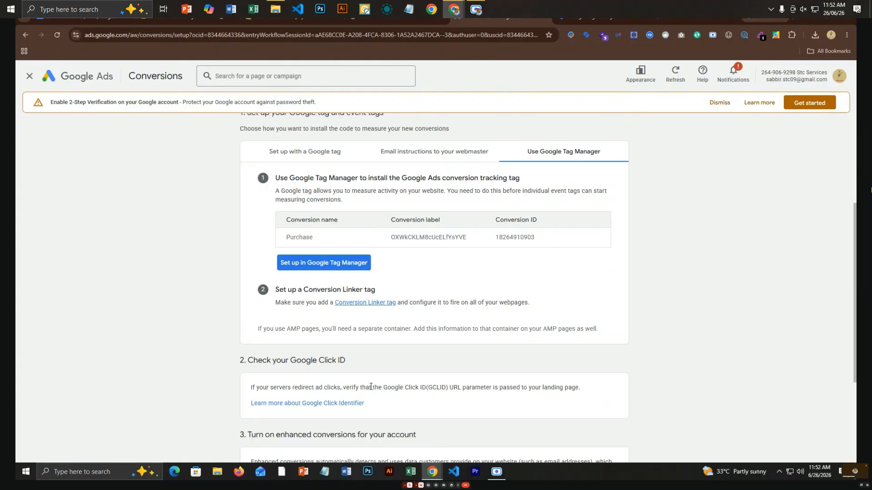
pyautogui.doubleClick(516, 239)
pyautogui.hotkey('ctrl', 'c')
pyautogui.click(338, 265)
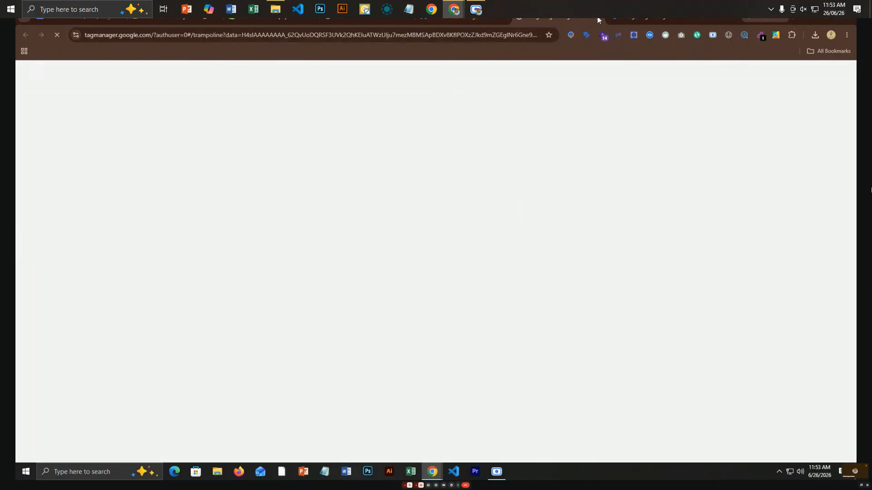
pyautogui.click(597, 16)
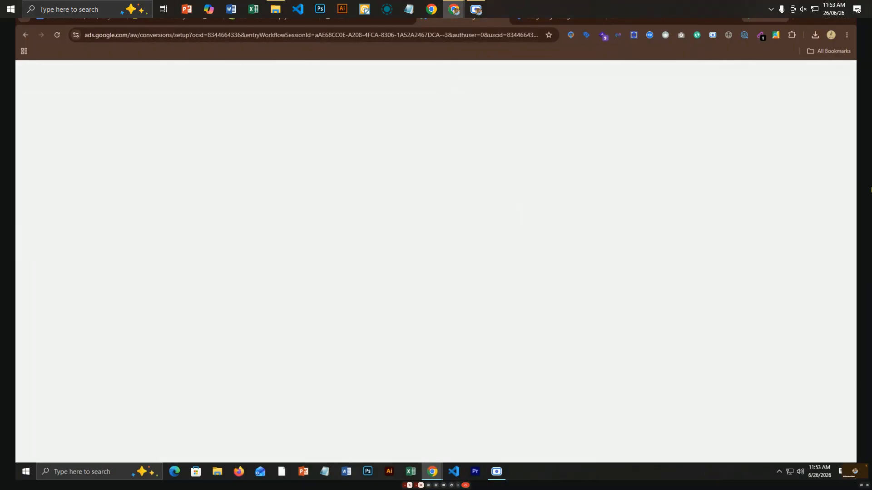
# Create a new Constant user-defined variable in the Tag Manager container.
pyautogui.click(566, 18)
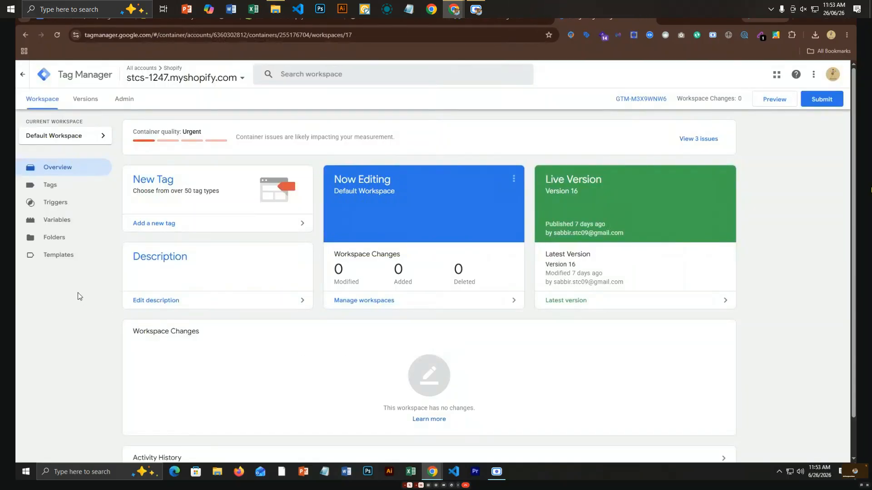
pyautogui.click(597, 18)
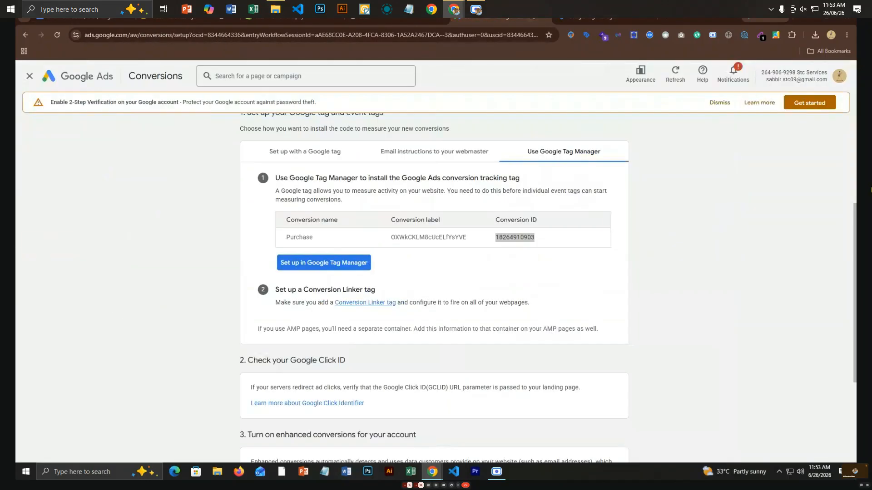
pyautogui.click(601, 19)
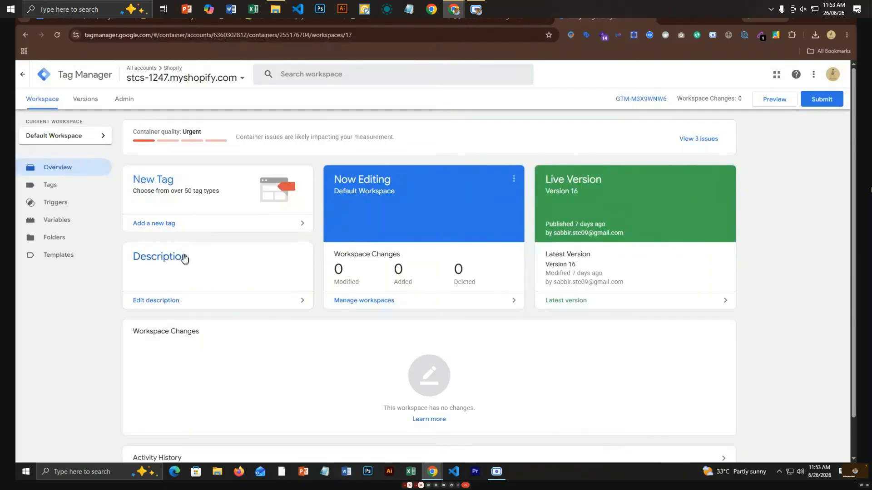
pyautogui.scroll(-1, 178, 242)
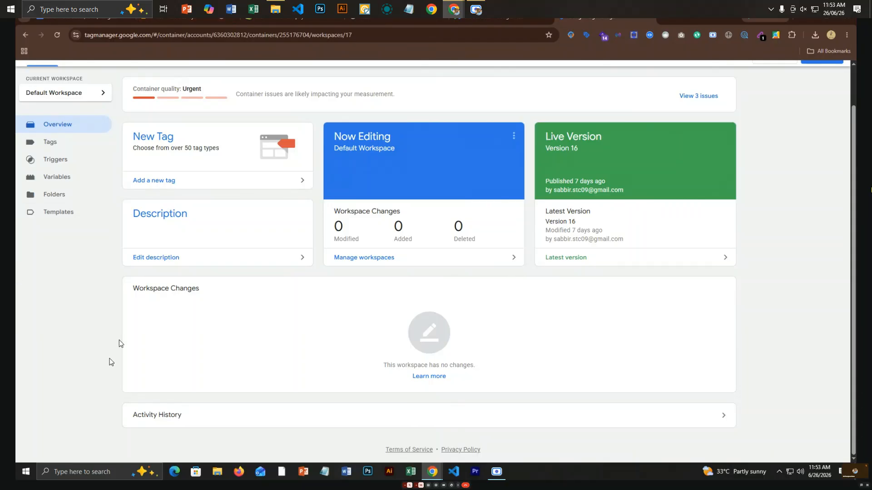
pyautogui.click(65, 185)
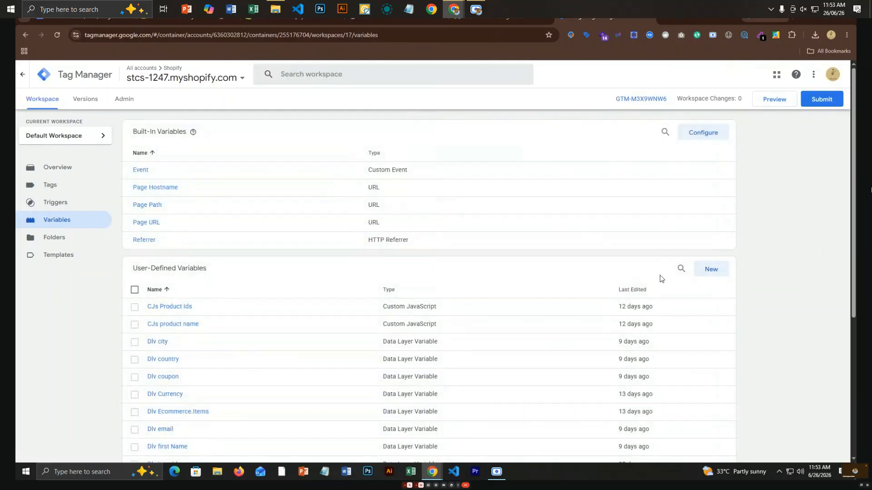
pyautogui.click(701, 271)
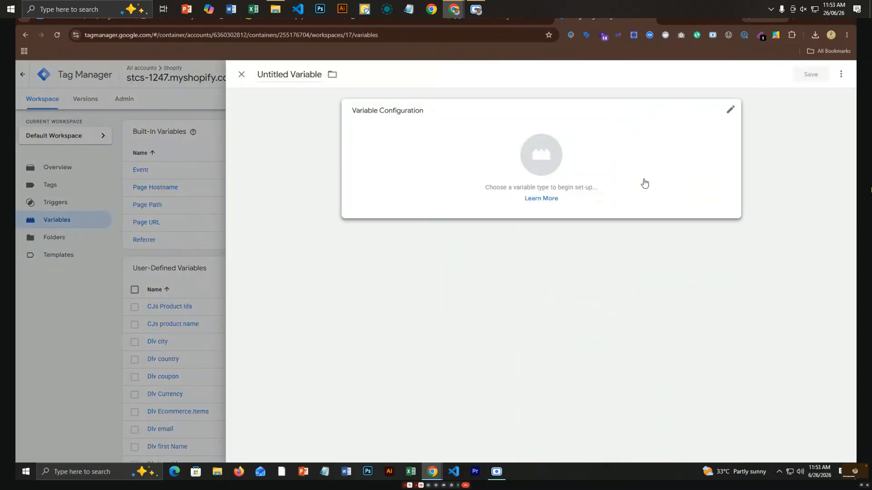
pyautogui.click(590, 181)
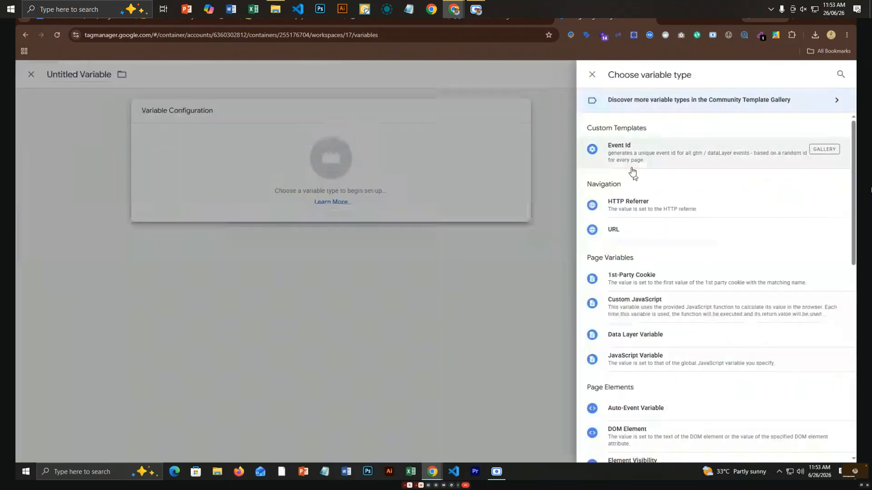
pyautogui.click(790, 108)
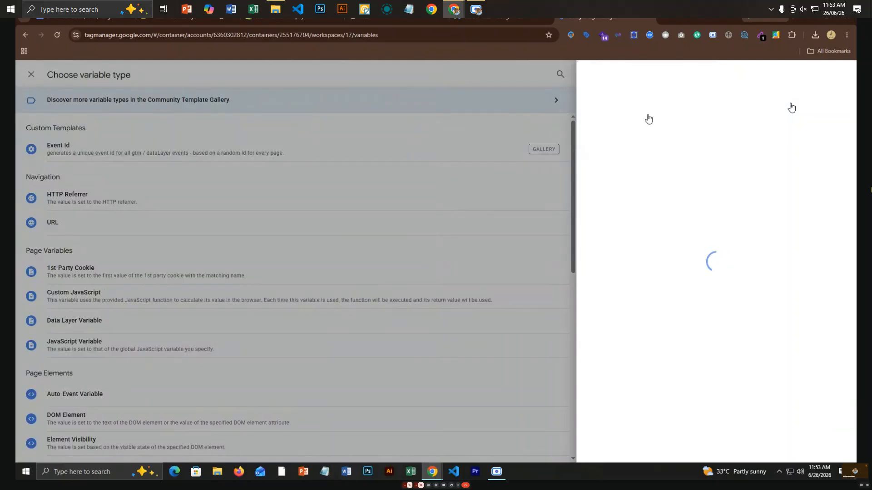
pyautogui.click(339, 115)
pyautogui.scroll(-7, 727, 369)
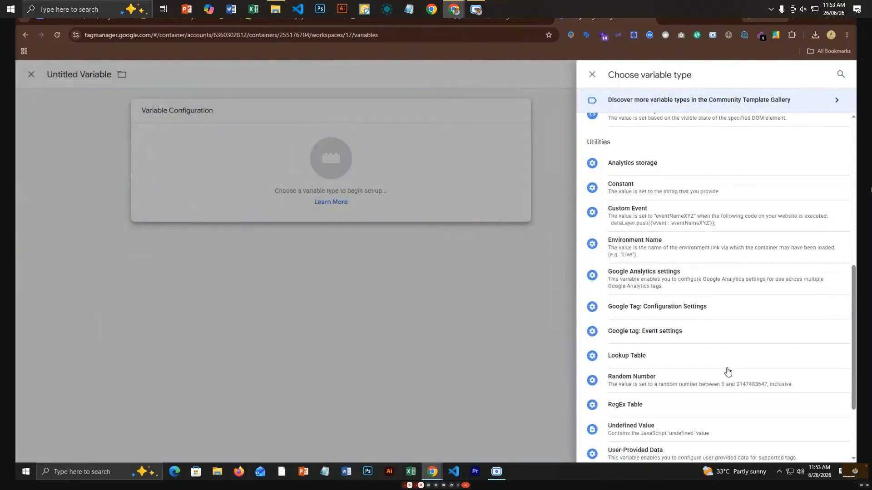
pyautogui.click(633, 184)
# Paste the conversion ID as its value, name it 'Google Ads Conversion ID', and save.
pyautogui.click(358, 199)
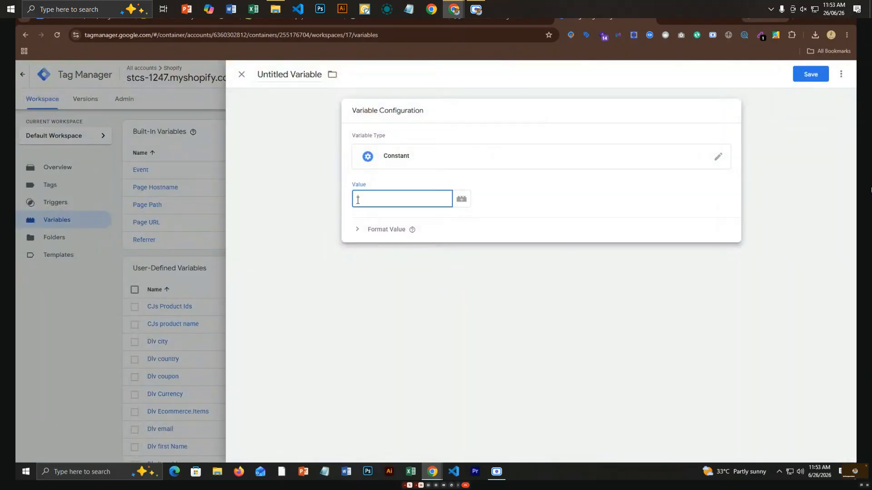
pyautogui.hotkey('ctrl', 'v')
pyautogui.tripleClick(303, 75)
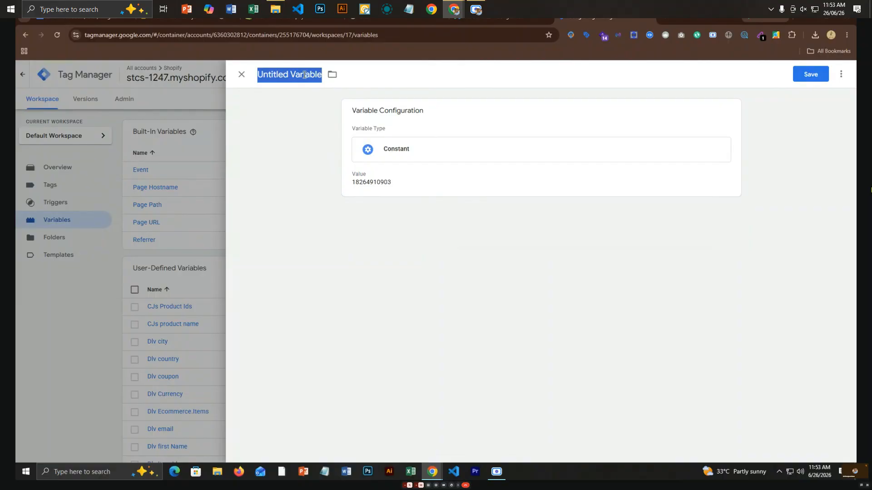
pyautogui.write('G')
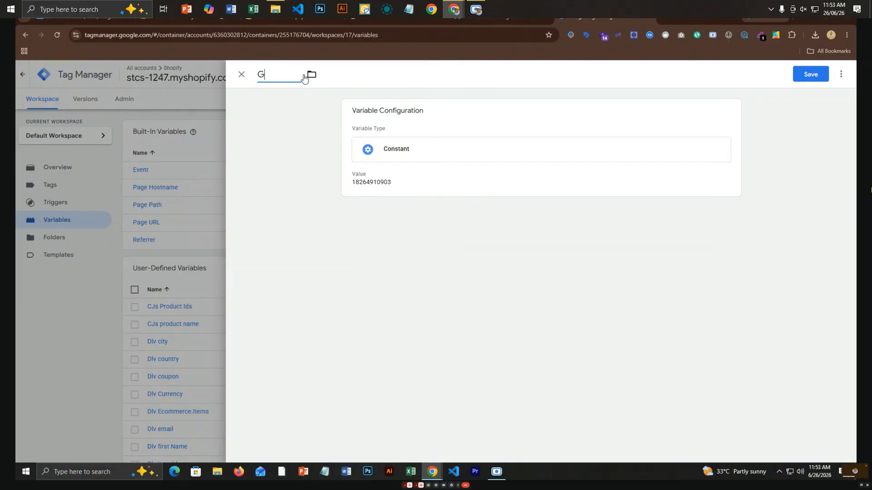
pyautogui.write('oogle Ads Co')
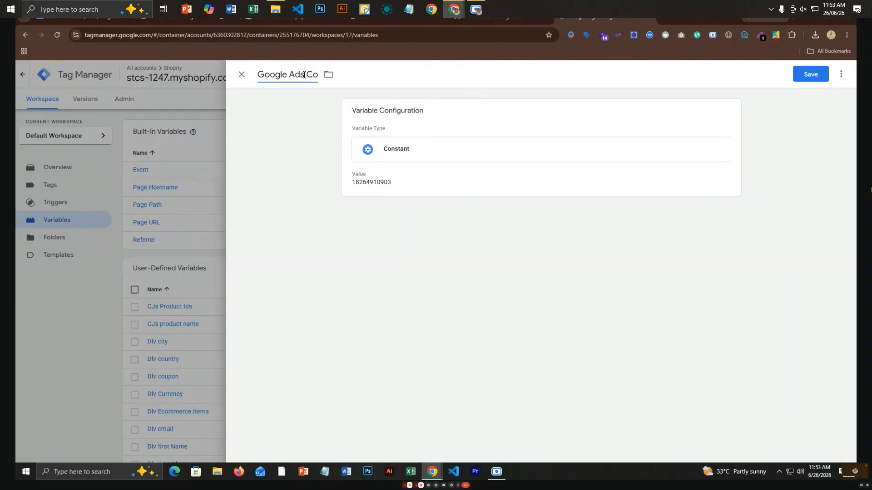
pyautogui.write('nversion ID')
pyautogui.click(304, 75)
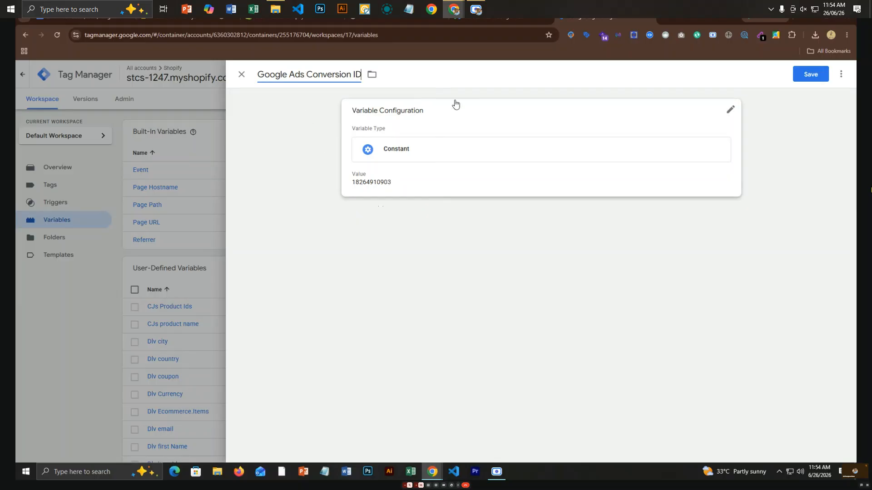
pyautogui.click(806, 80)
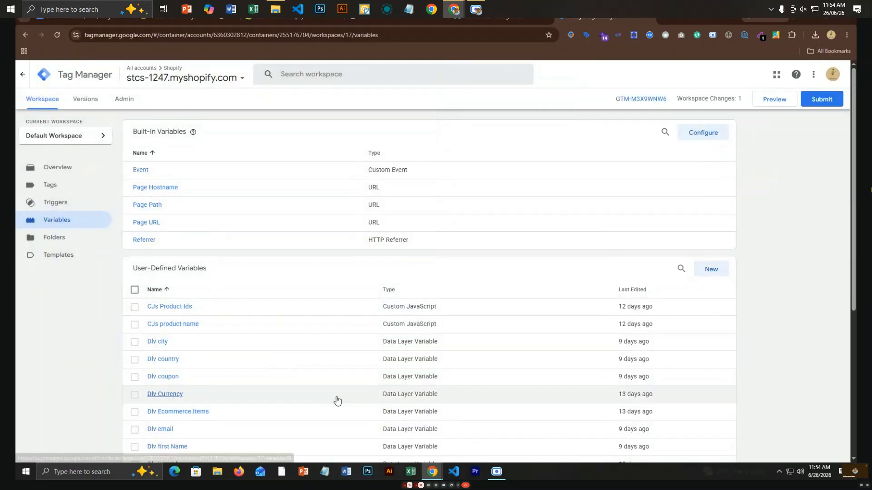
# Start a new tag from the container's Tags list.
pyautogui.scroll(-5, 336, 401)
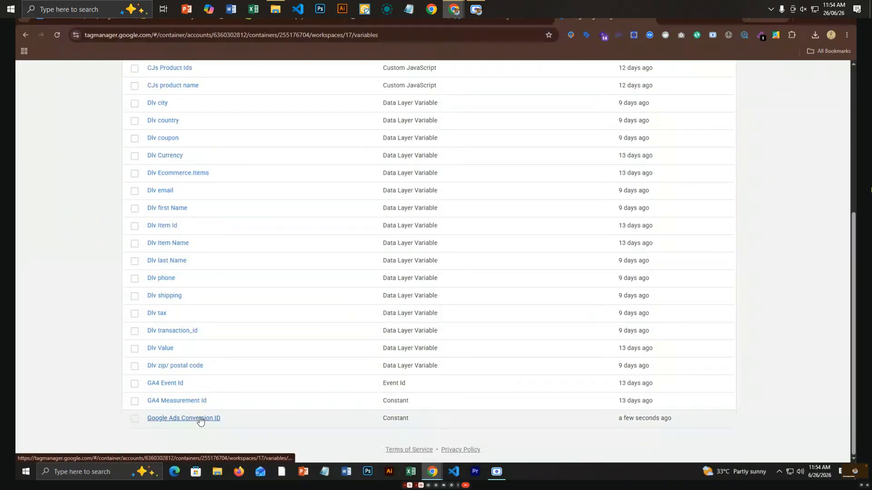
pyautogui.scroll(4, 400, 372)
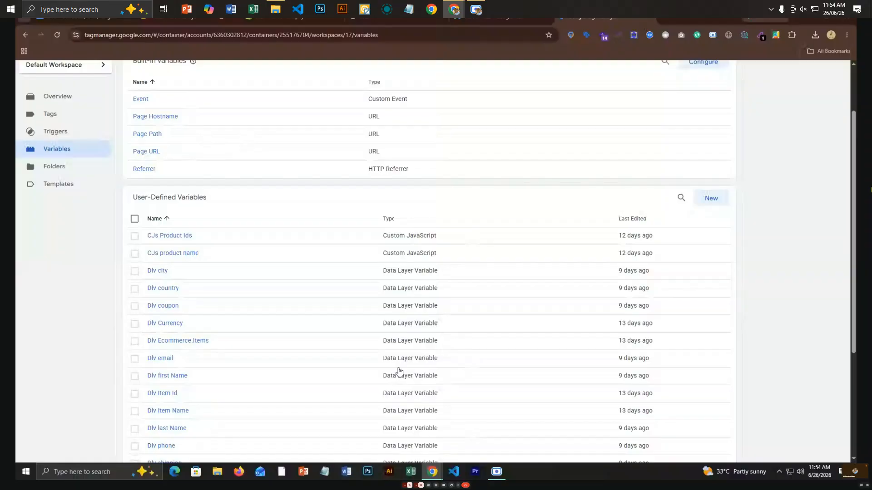
pyautogui.scroll(-4, 399, 371)
pyautogui.scroll(5, 399, 371)
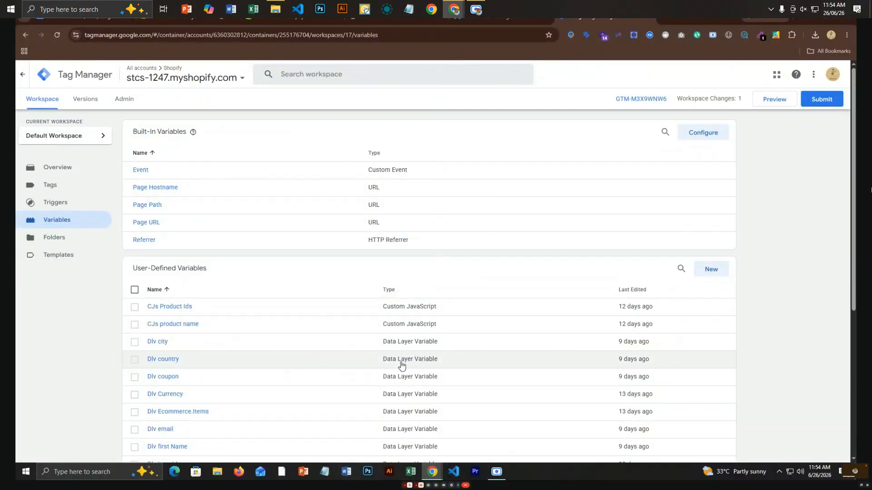
pyautogui.click(51, 192)
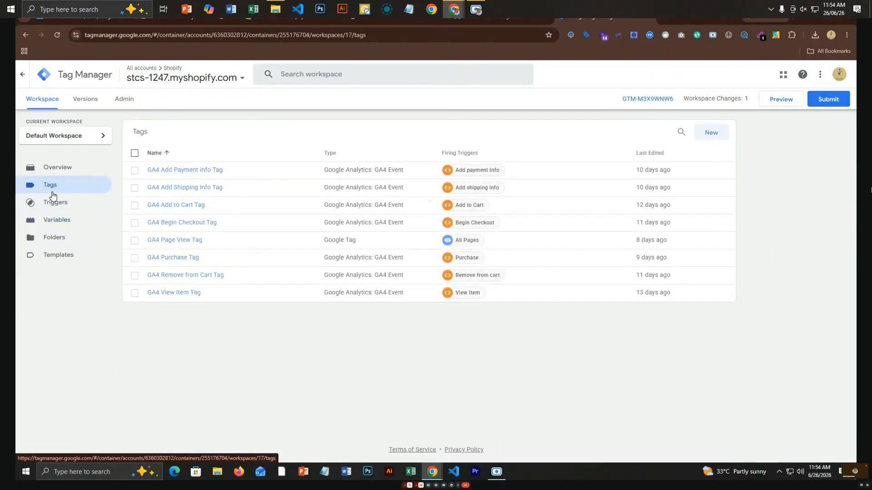
pyautogui.click(706, 136)
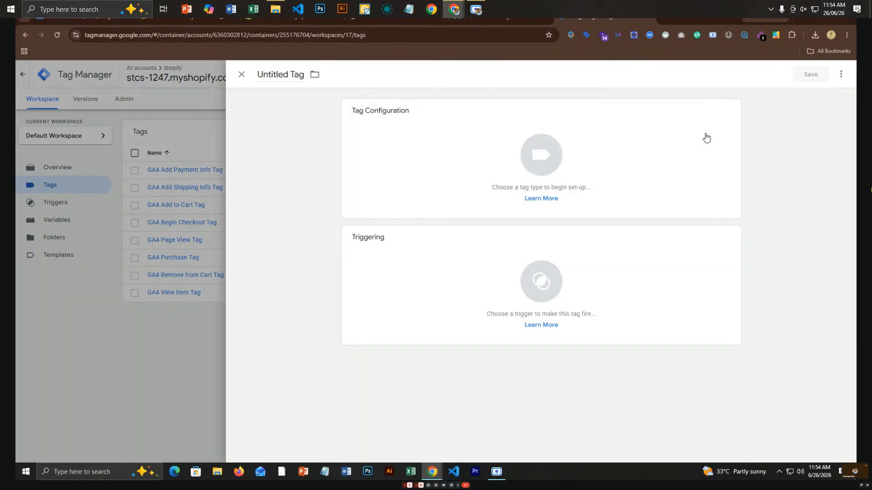
# Make the new tag a Google Tag with the AW- Google Ads conversion ID as Tag ID.
pyautogui.click(486, 180)
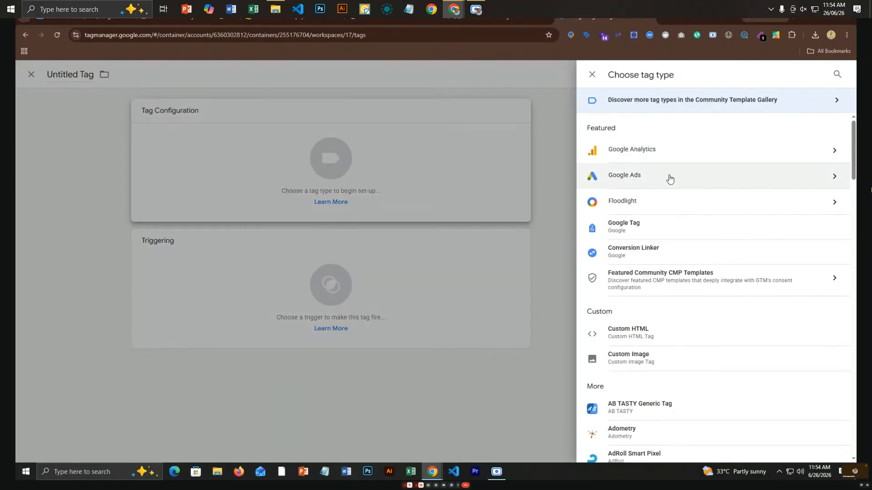
pyautogui.click(662, 227)
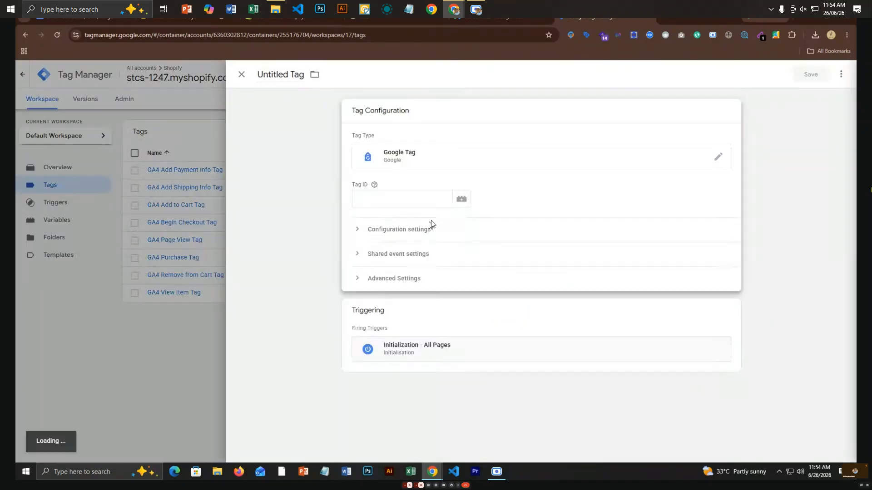
pyautogui.click(426, 198)
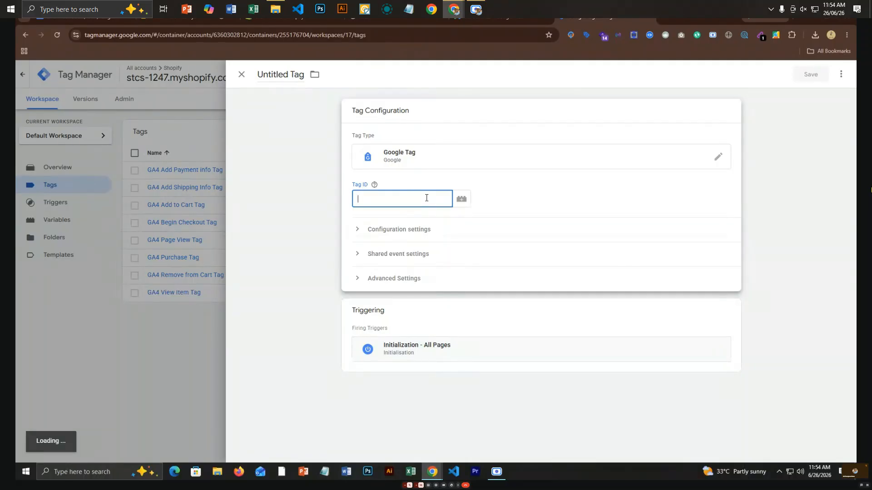
pyautogui.click(462, 201)
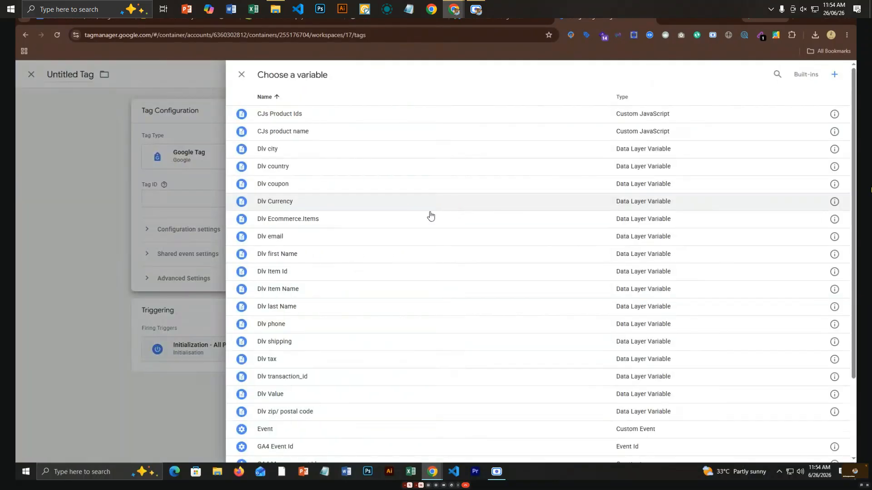
pyautogui.click(165, 205)
pyautogui.click(375, 204)
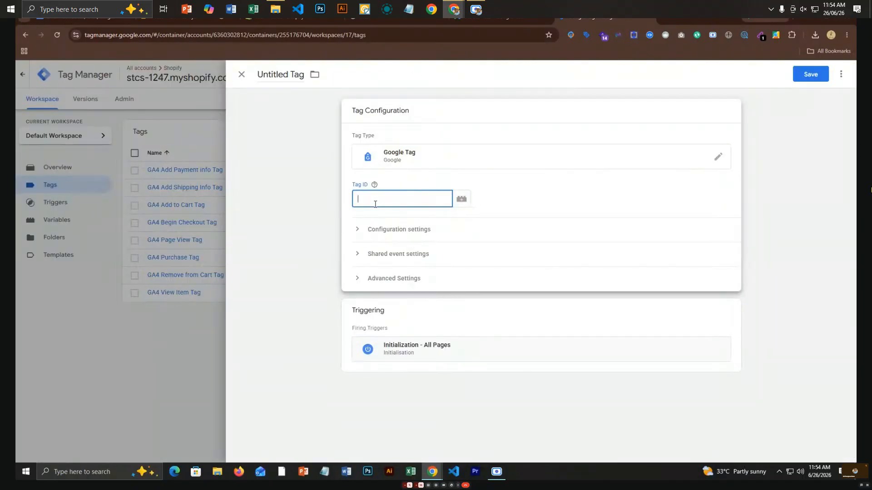
pyautogui.write('A')
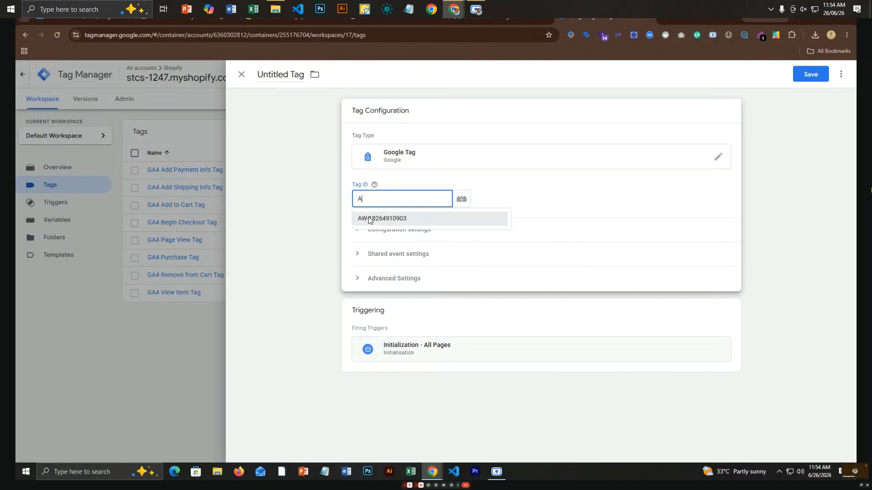
pyautogui.click(368, 218)
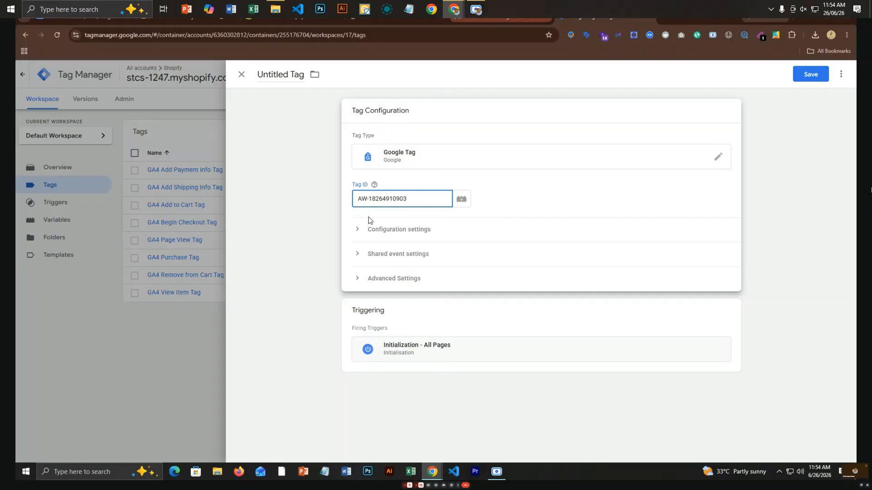
pyautogui.click(501, 19)
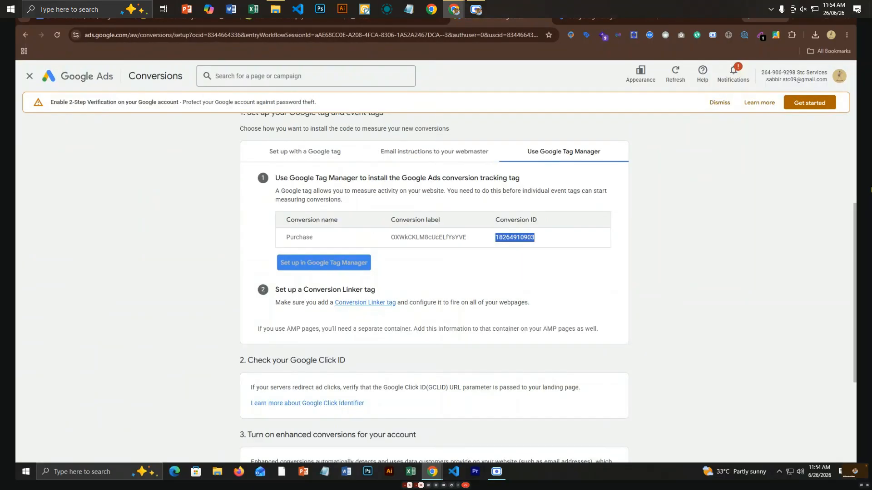
pyautogui.click(590, 19)
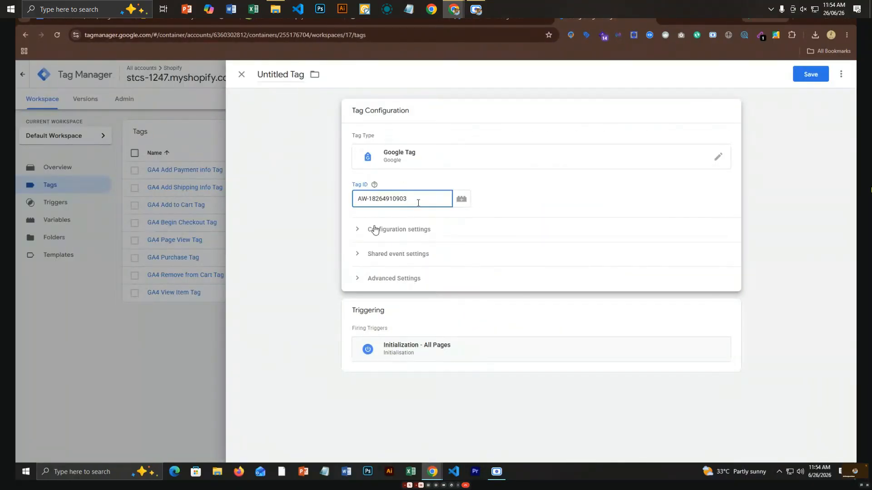
pyautogui.click(374, 184)
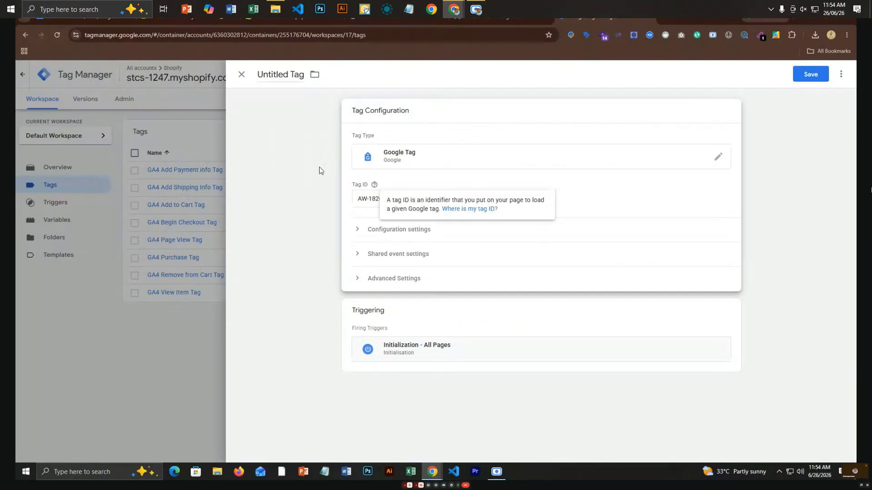
# Name the tag 'Google Ads Configuration Tag' and save it.
pyautogui.doubleClick(272, 76)
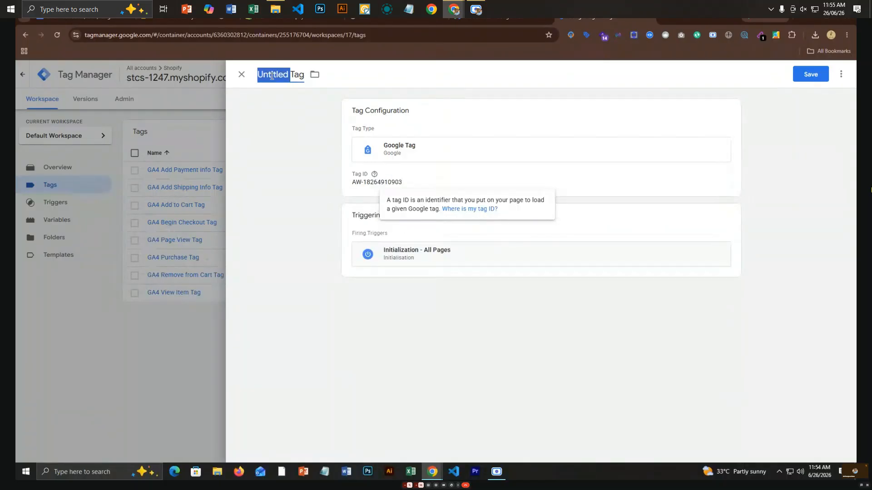
pyautogui.write('G')
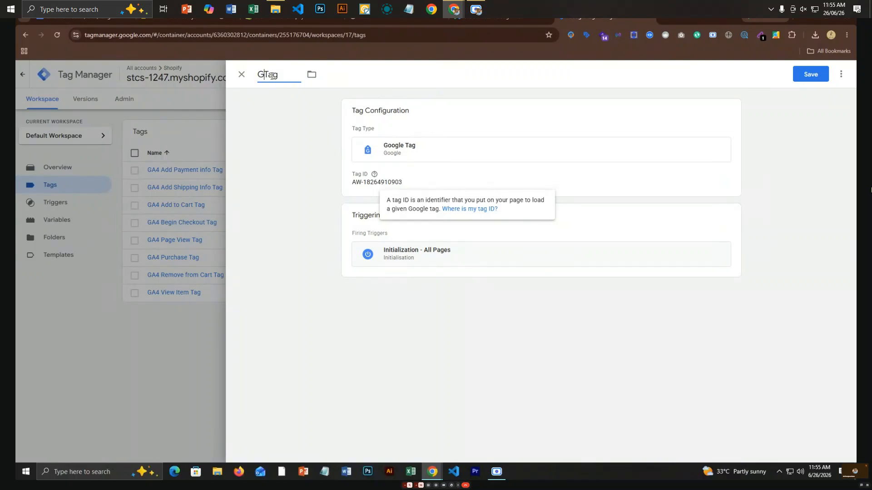
pyautogui.write('oogle Adas')
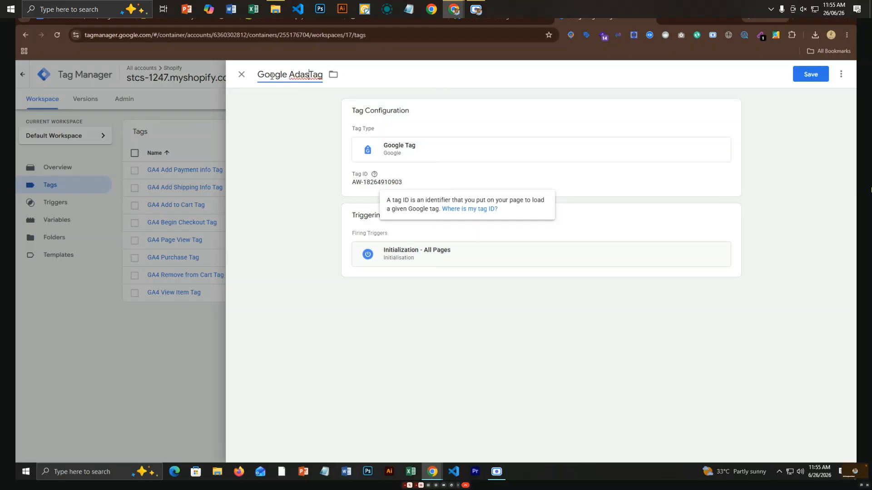
pyautogui.press('BackSpace')
pyautogui.press('BackSpace')
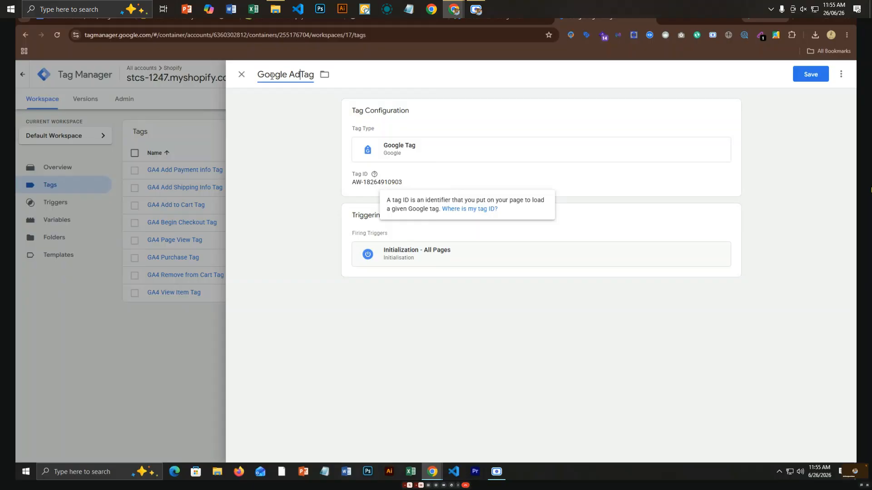
pyautogui.write('s Config')
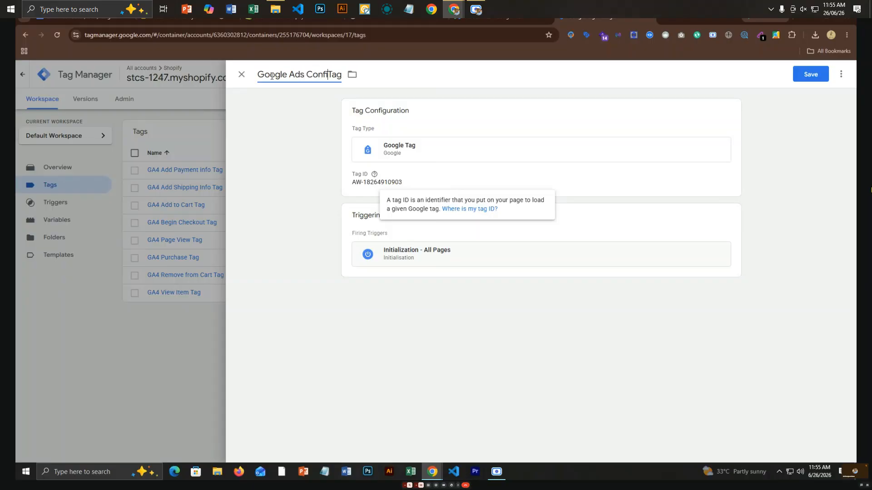
pyautogui.write('uratio')
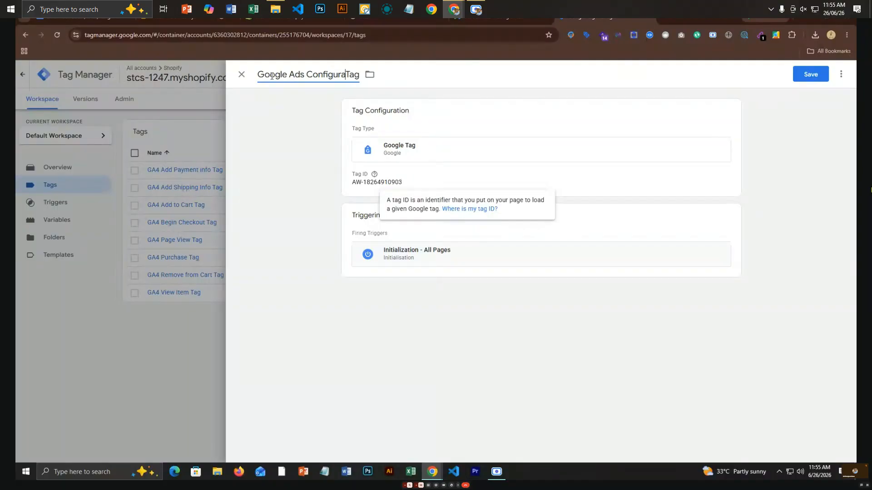
pyautogui.write('n')
pyautogui.click(808, 82)
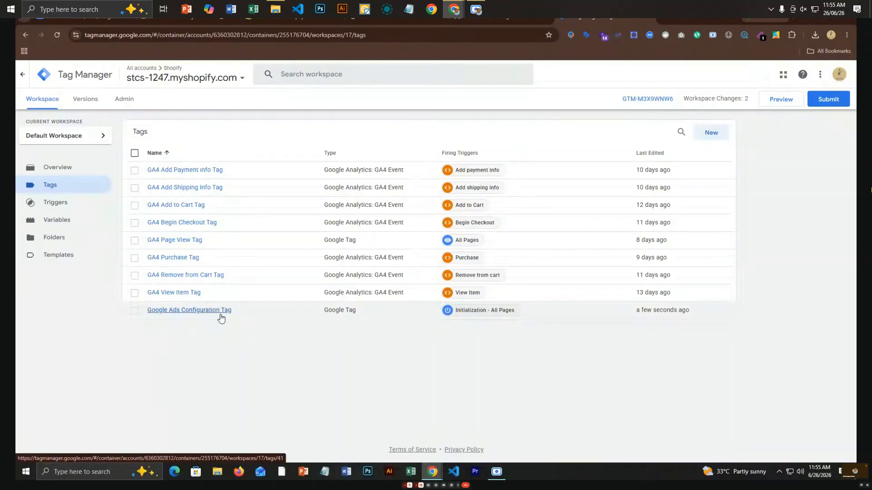
# Create a Conversion Linker tag triggered on All Pages and save it as 'Conversion Linker'.
pyautogui.click(725, 138)
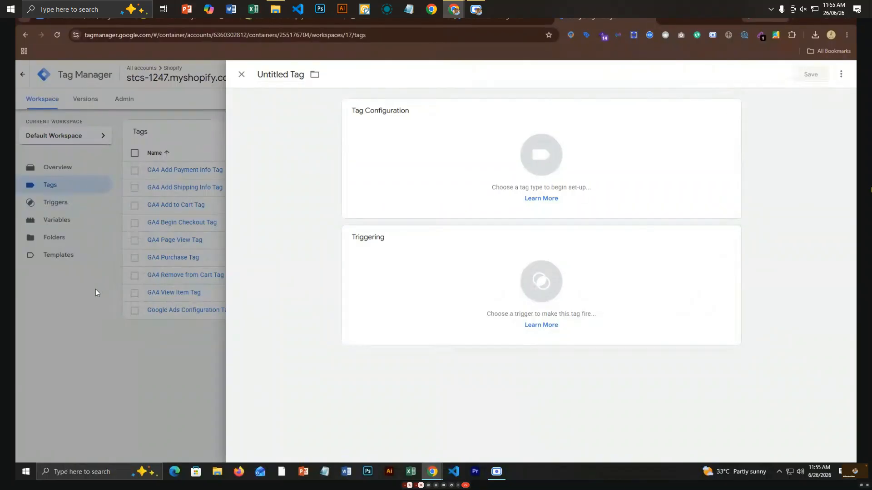
pyautogui.click(95, 289)
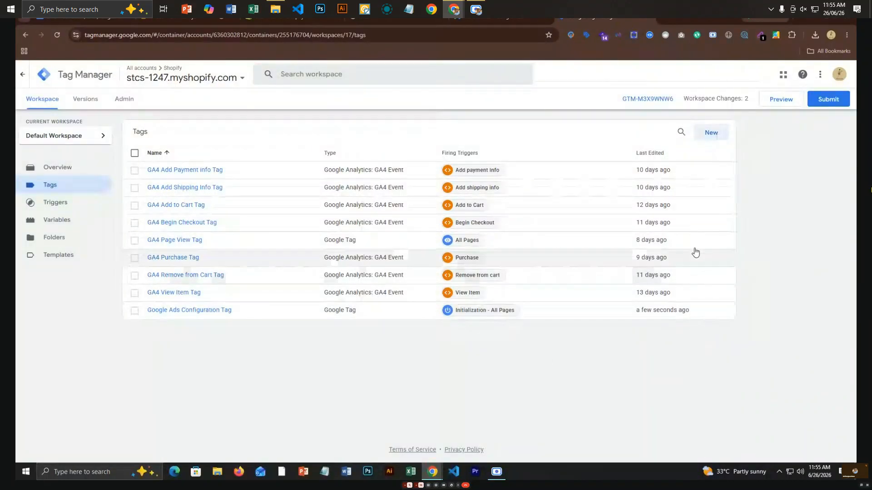
pyautogui.click(702, 132)
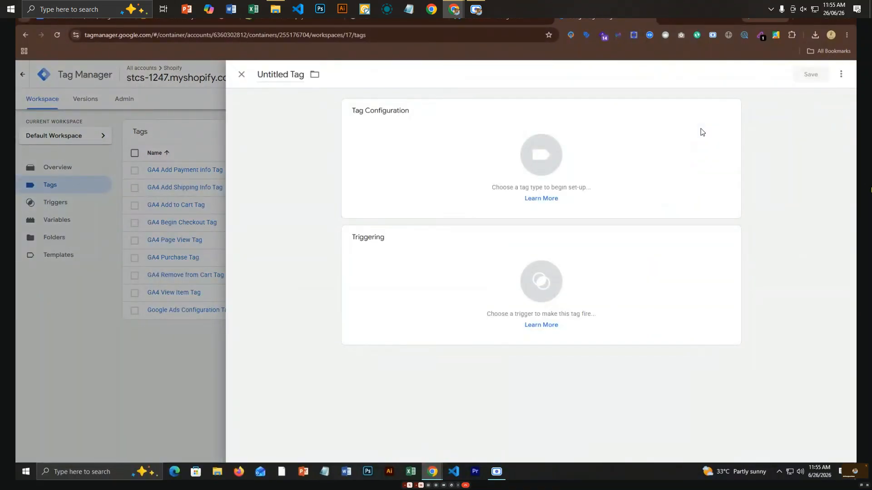
pyautogui.click(533, 160)
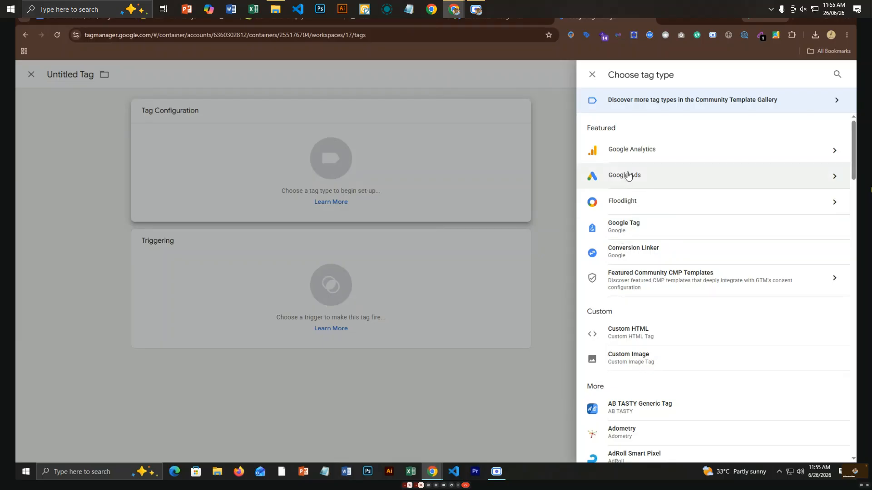
pyautogui.click(671, 253)
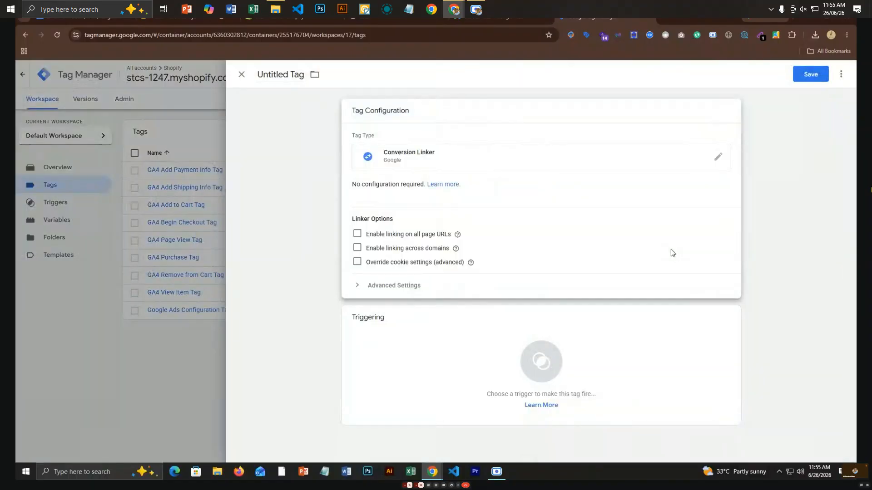
pyautogui.click(392, 373)
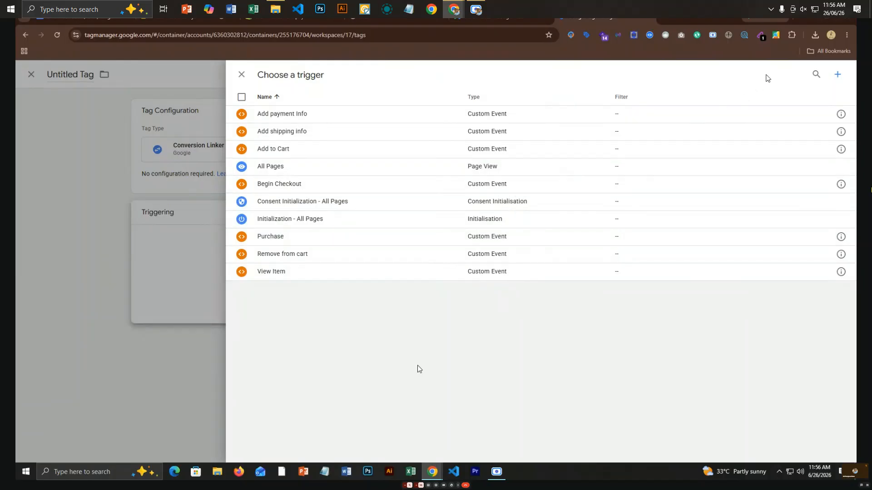
pyautogui.click(275, 168)
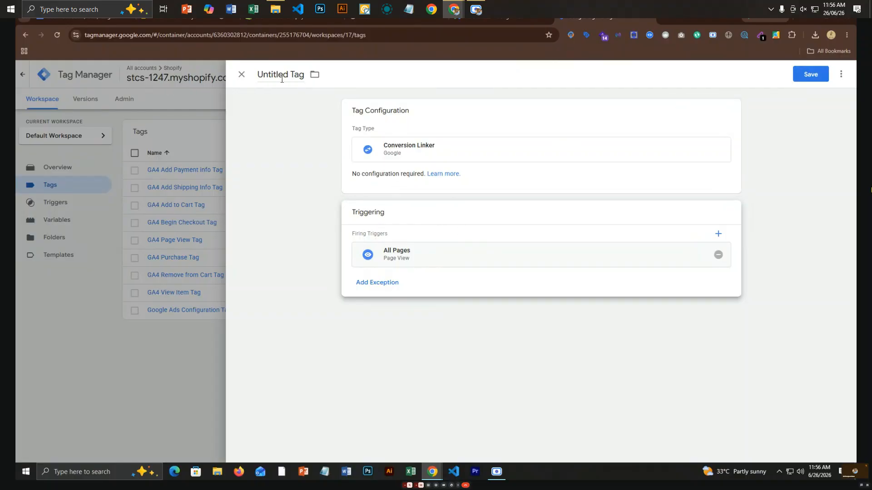
pyautogui.click(810, 74)
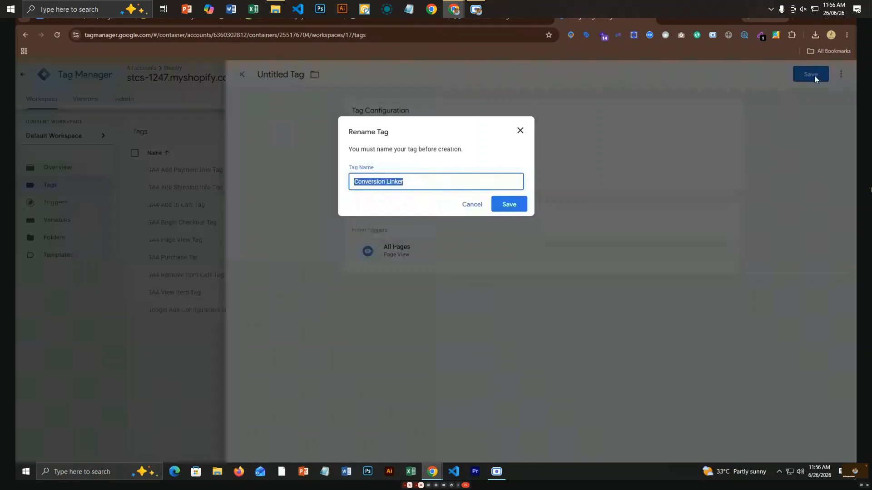
pyautogui.click(509, 204)
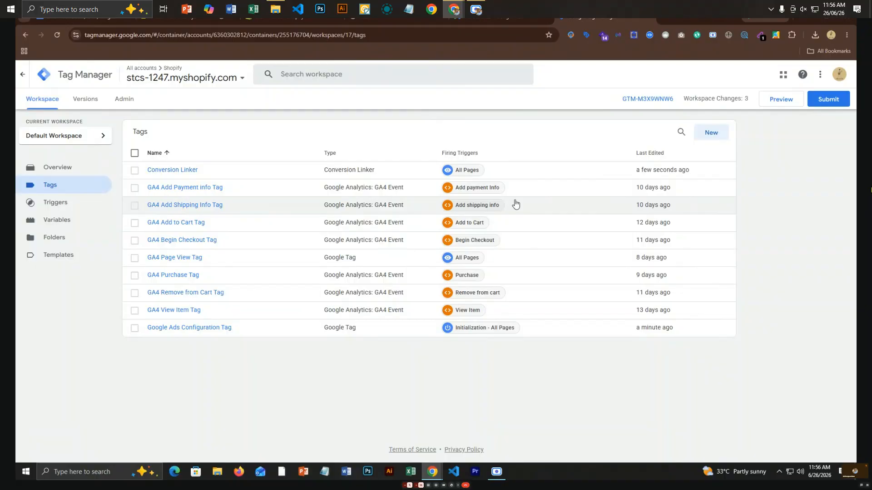
# Start a new untitled tag and show the Google Ads tag type options.
pyautogui.click(705, 132)
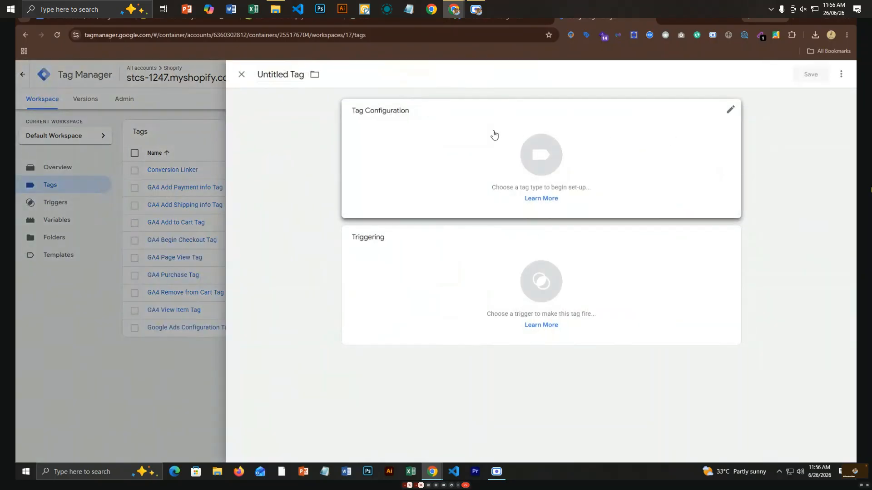
pyautogui.click(558, 148)
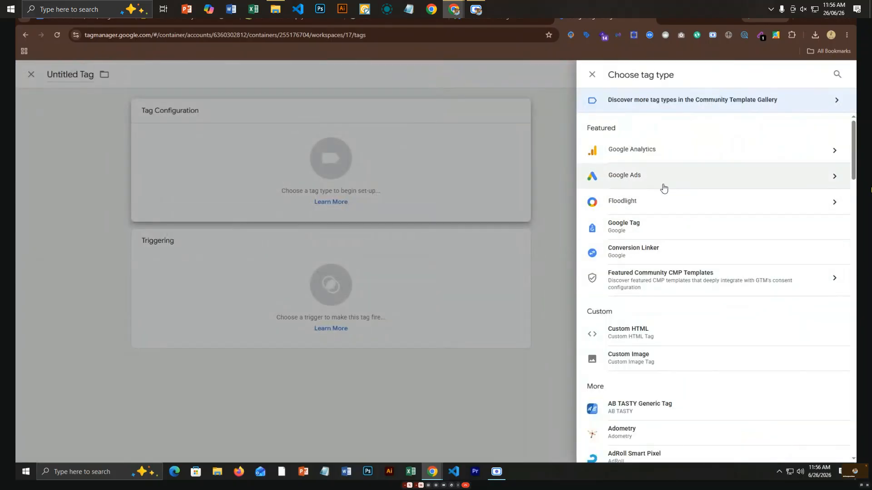
pyautogui.click(779, 181)
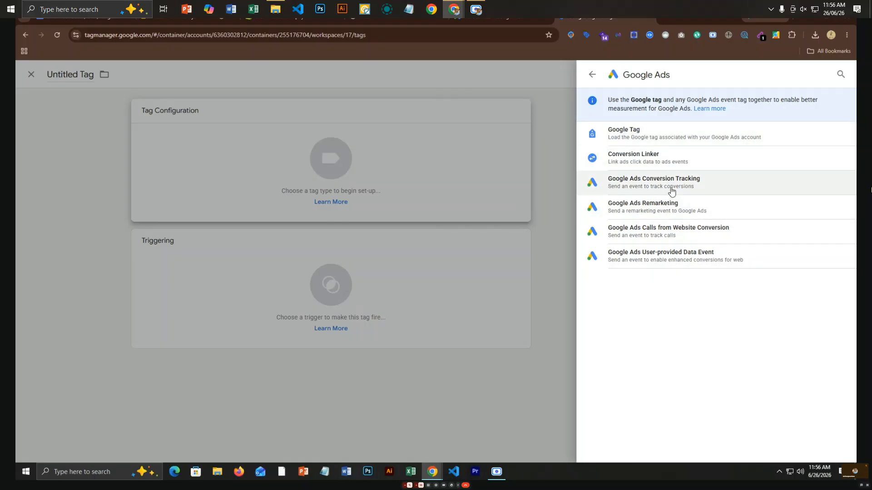
# Make the new tag Google Ads Conversion Tracking, with Conversion ID set to {{Google Ads Conversion ID}}.
pyautogui.click(671, 187)
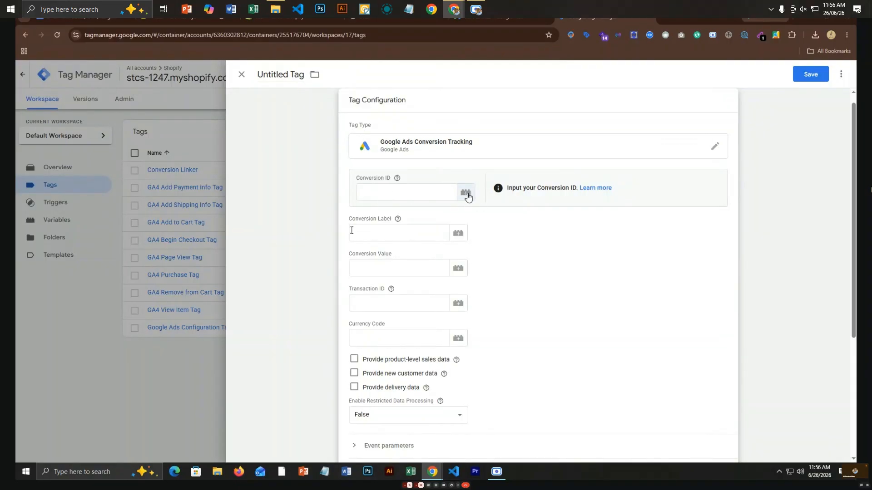
pyautogui.click(393, 189)
pyautogui.click(461, 197)
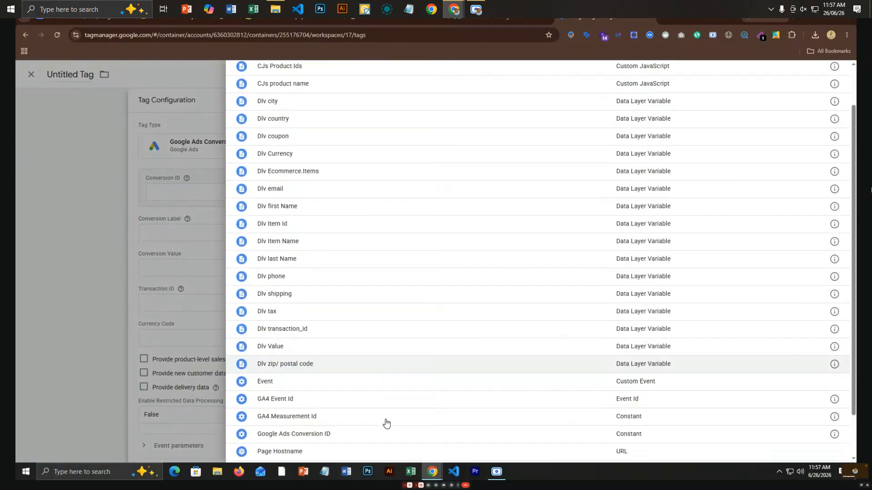
pyautogui.scroll(-2, 386, 423)
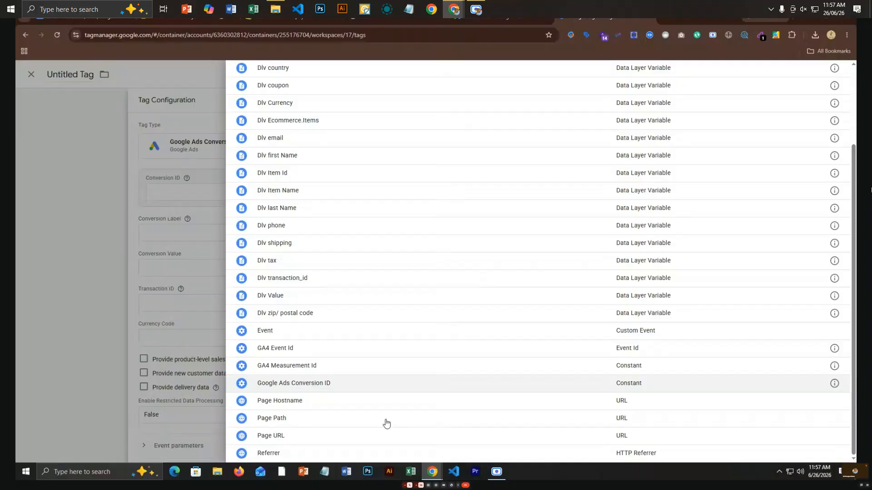
pyautogui.click(348, 387)
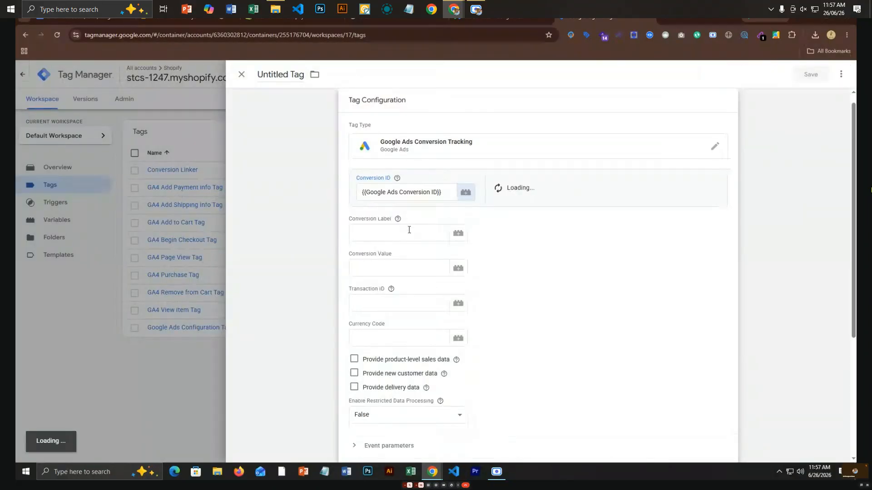
pyautogui.click(409, 230)
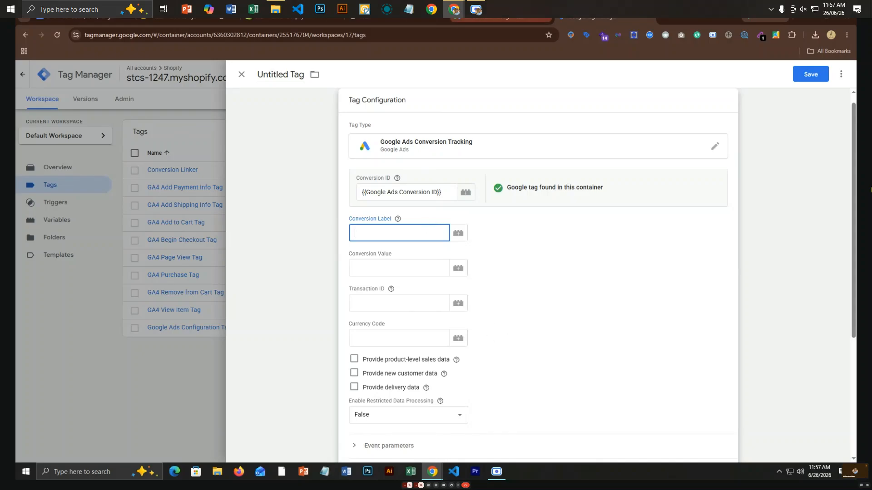
# Select and copy the Purchase conversion label on the Google Ads Tag Manager setup page.
pyautogui.click(494, 20)
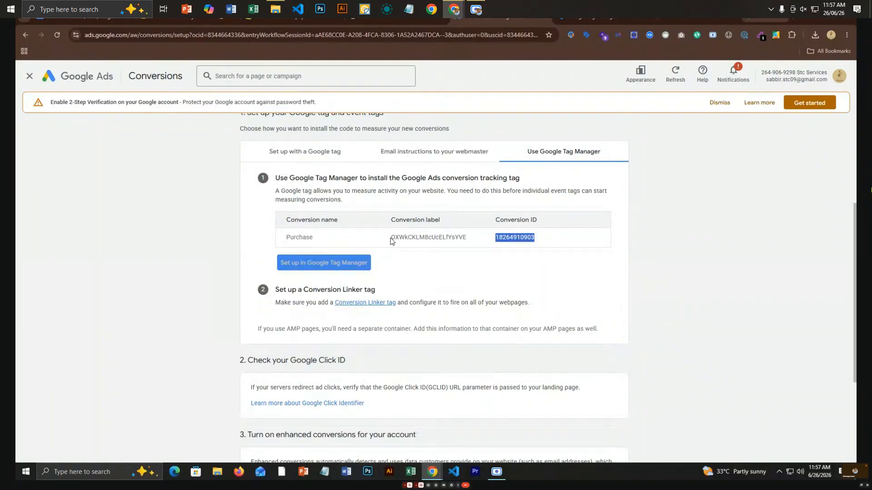
pyautogui.moveTo(439, 237); pyautogui.dragTo(383, 238)
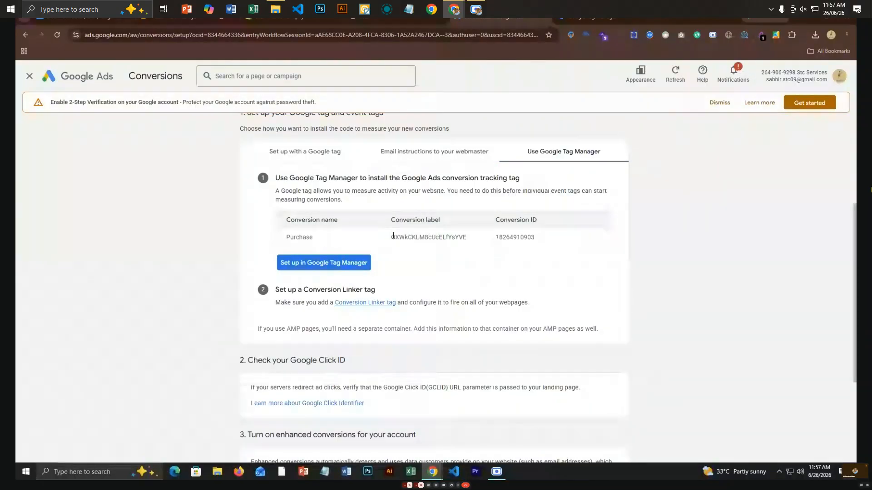
pyautogui.moveTo(391, 236); pyautogui.dragTo(471, 238)
pyautogui.hotkey('ctrl', 'c')
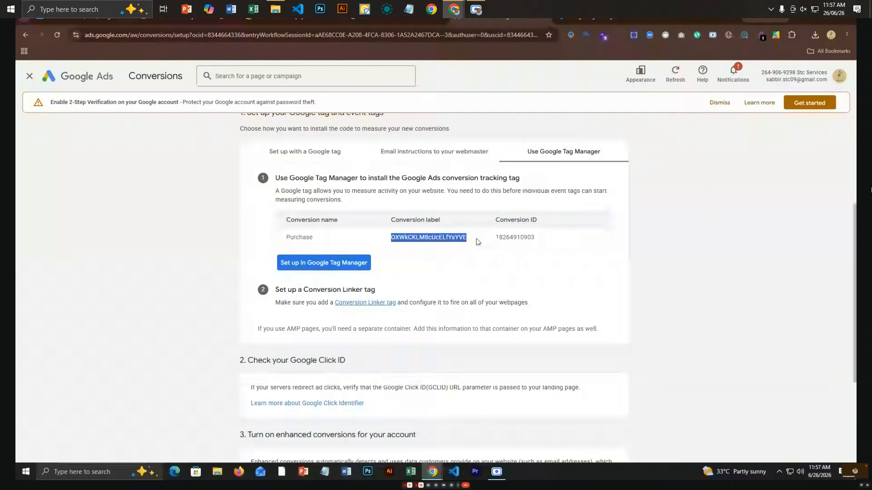
# Paste the copied Purchase conversion label into the tag's Conversion Label field.
pyautogui.click(605, 19)
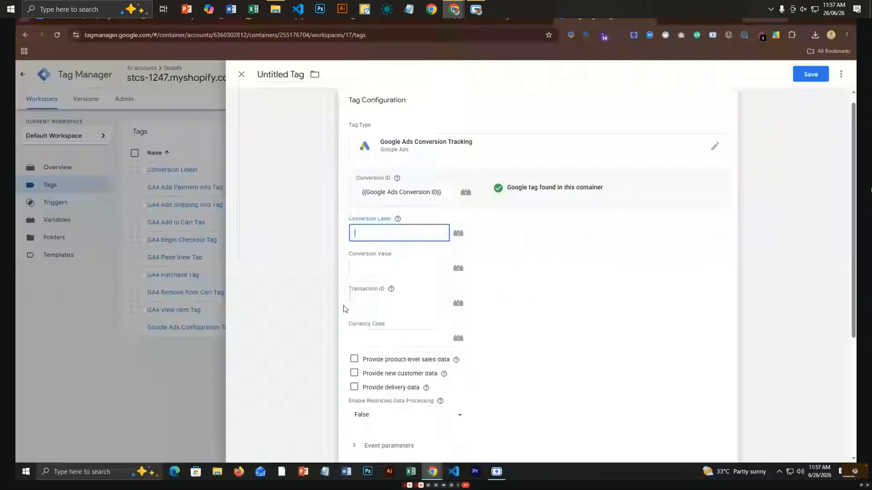
pyautogui.hotkey('ctrl', 'v')
pyautogui.click(382, 270)
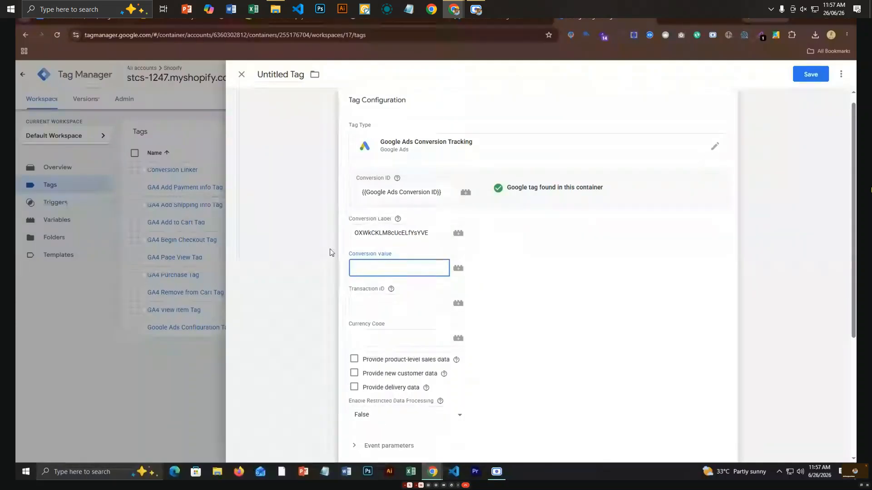
pyautogui.click(398, 218)
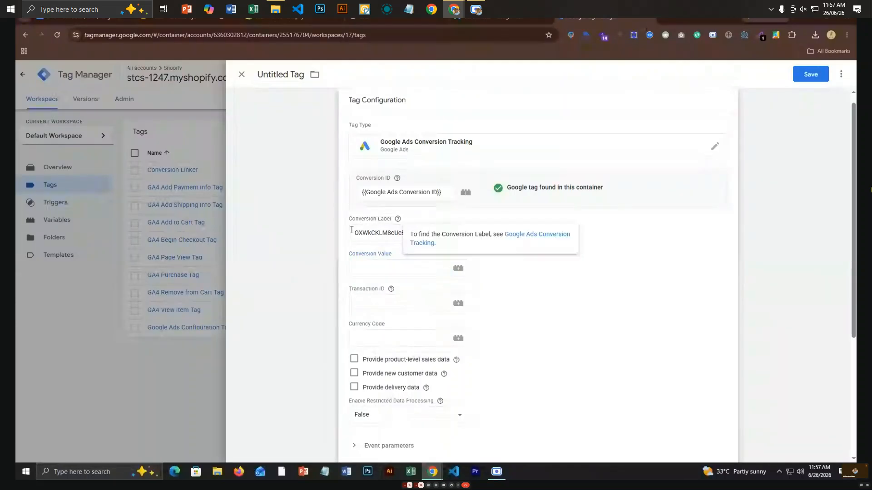
# Set Conversion Value, Transaction ID and Currency Code to {{Dlv Value}}, {{Dlv transaction_id}} and {{Dlv Currency}}.
pyautogui.click(390, 265)
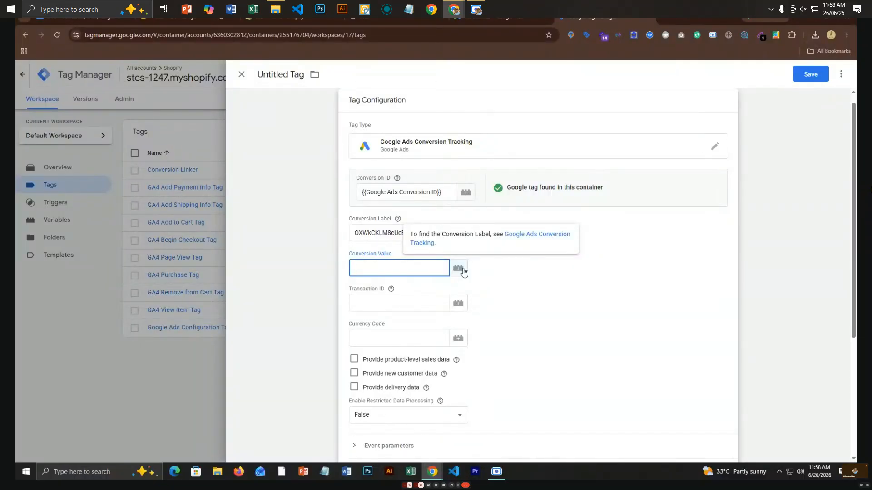
pyautogui.click(463, 271)
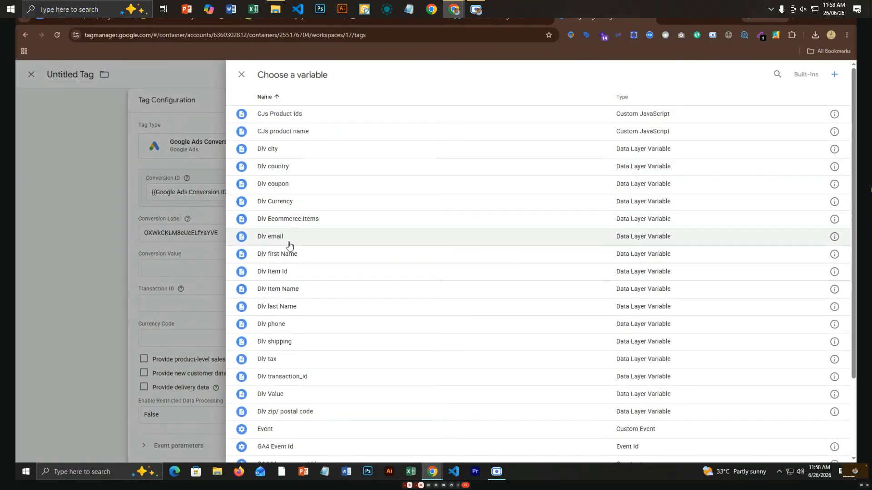
pyautogui.click(268, 396)
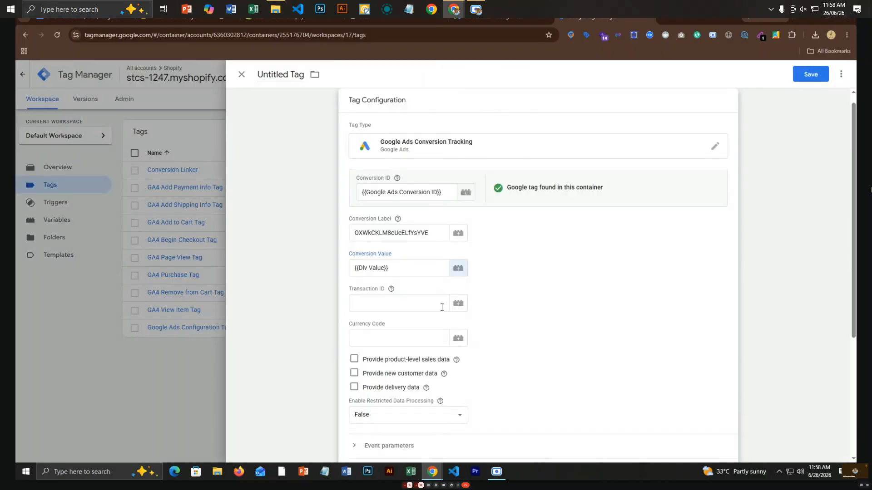
pyautogui.click(458, 304)
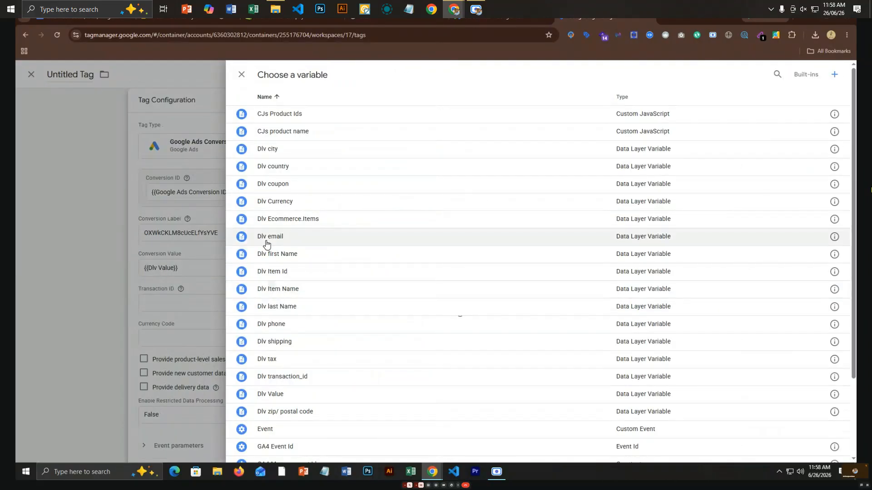
pyautogui.click(306, 377)
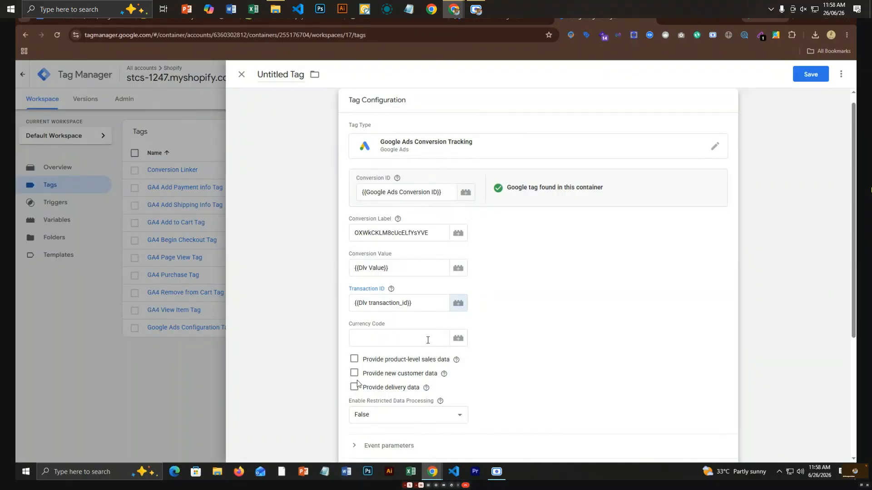
pyautogui.click(458, 339)
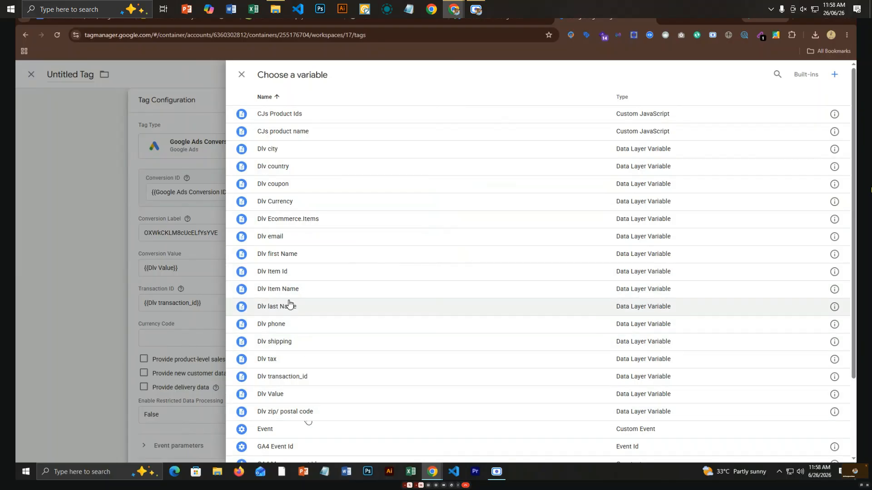
pyautogui.click(282, 208)
pyautogui.scroll(-4, 390, 400)
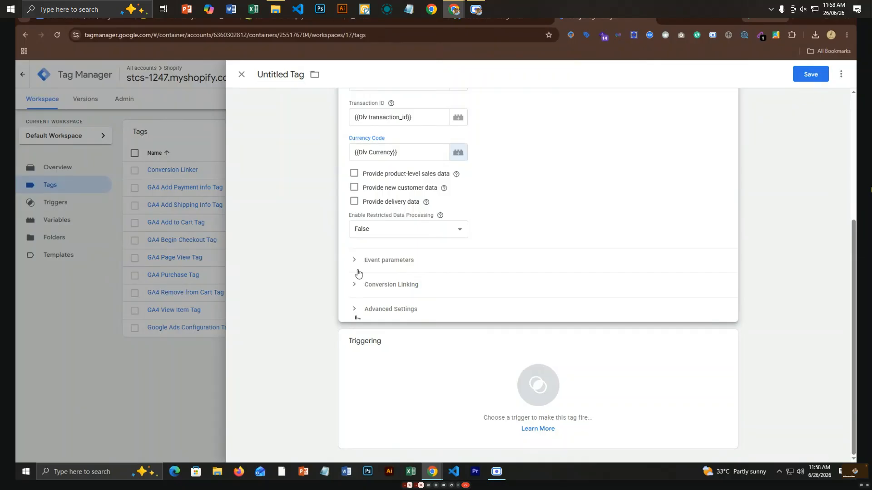
# Fire the tag on the Purchase trigger and rename it 'GACT Purchase Tag'.
pyautogui.click(440, 382)
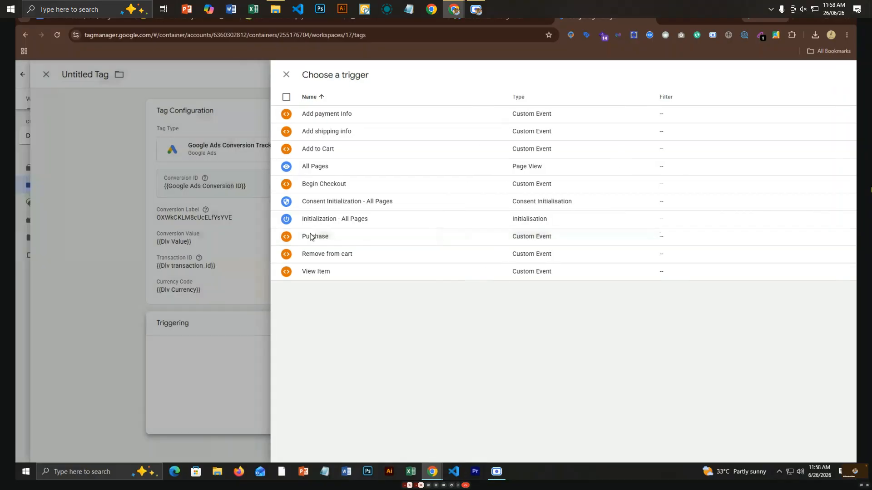
pyautogui.click(311, 236)
pyautogui.doubleClick(274, 76)
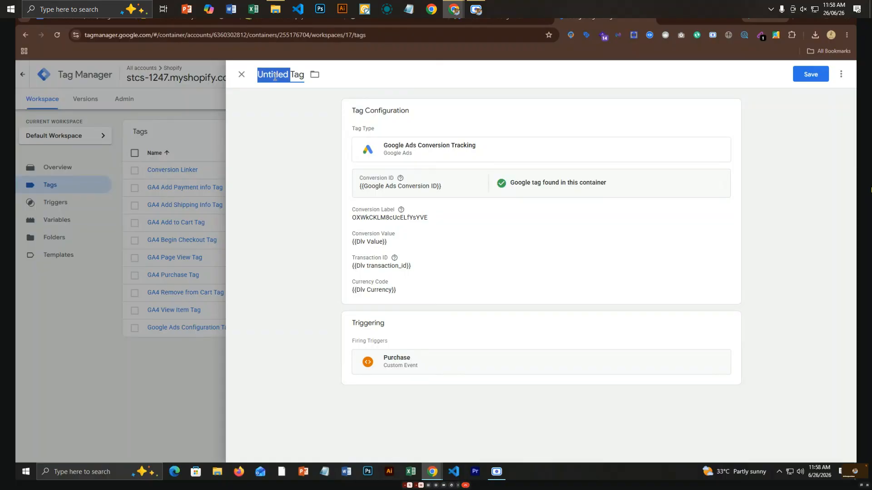
pyautogui.write('G')
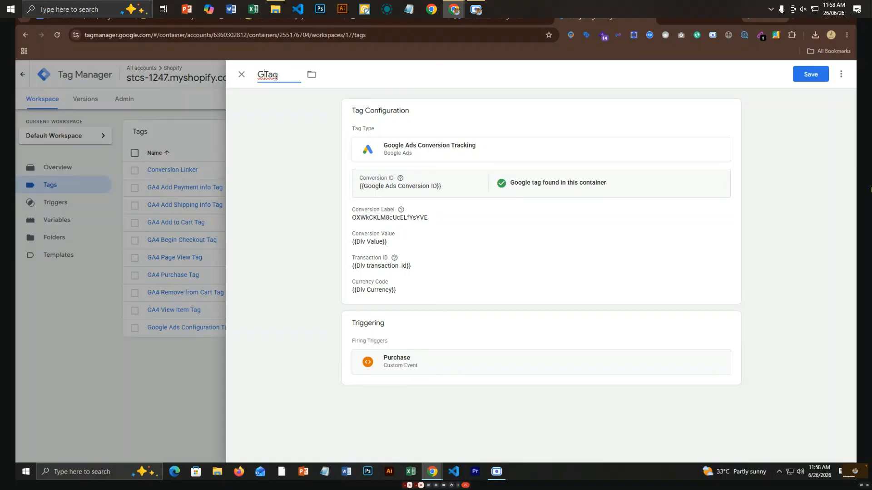
pyautogui.write('CAC')
pyautogui.press('BackSpace')
pyautogui.write('T Purchase')
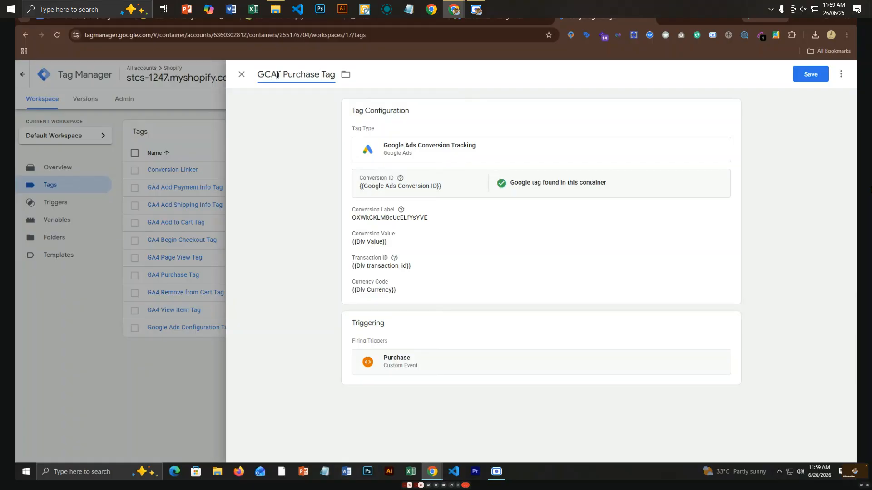
pyautogui.press('BackSpace')
pyautogui.press('BackSpace')
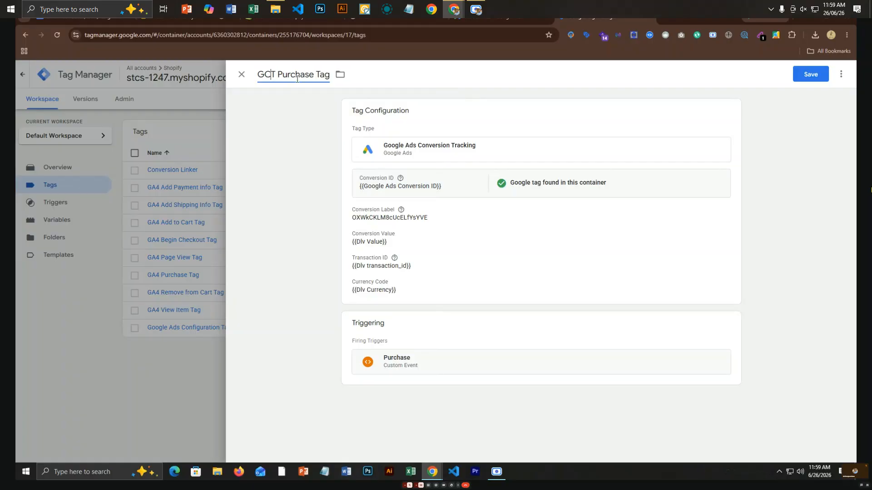
pyautogui.write('AC')
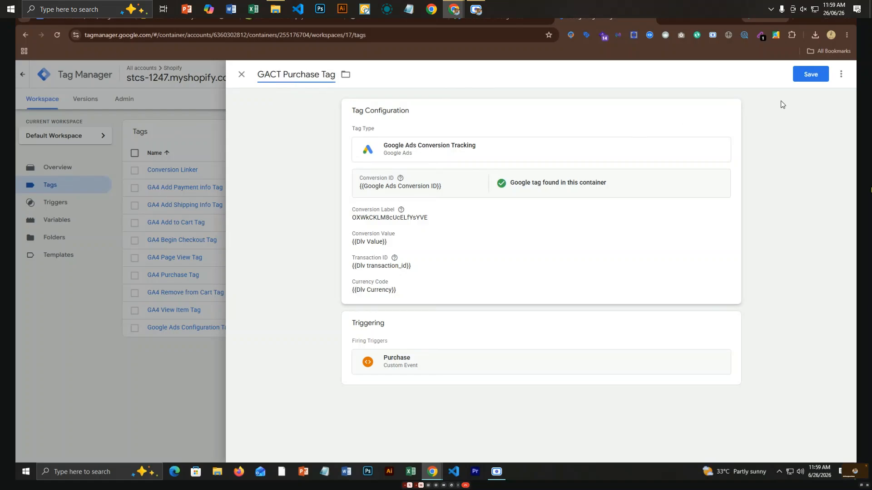
# Save the tag, publish the container as Version 17, and start a Preview session.
pyautogui.click(811, 76)
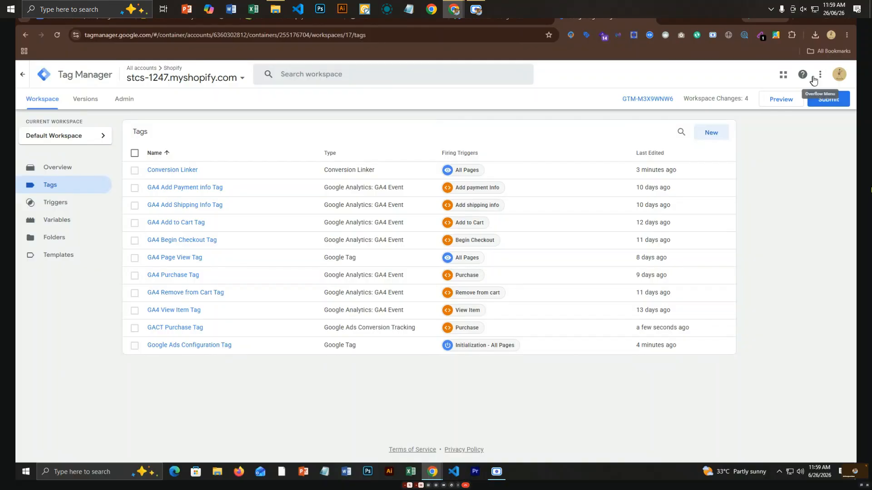
pyautogui.click(837, 107)
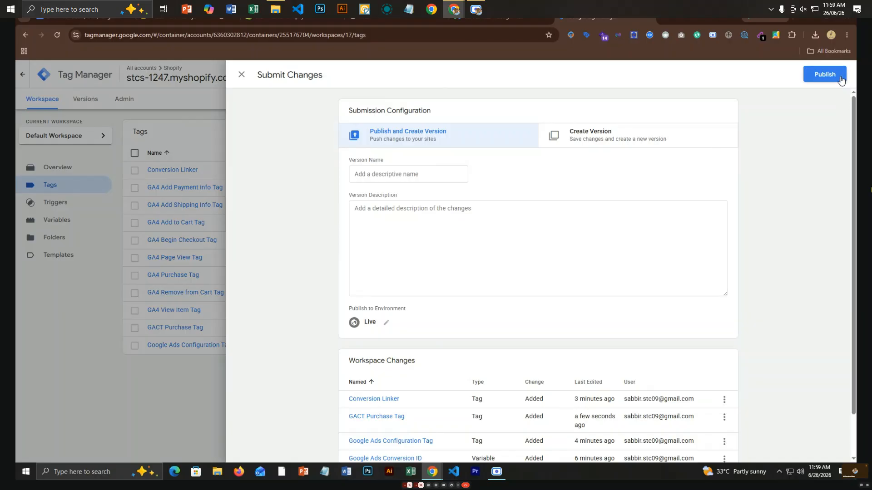
pyautogui.click(839, 79)
pyautogui.click(561, 329)
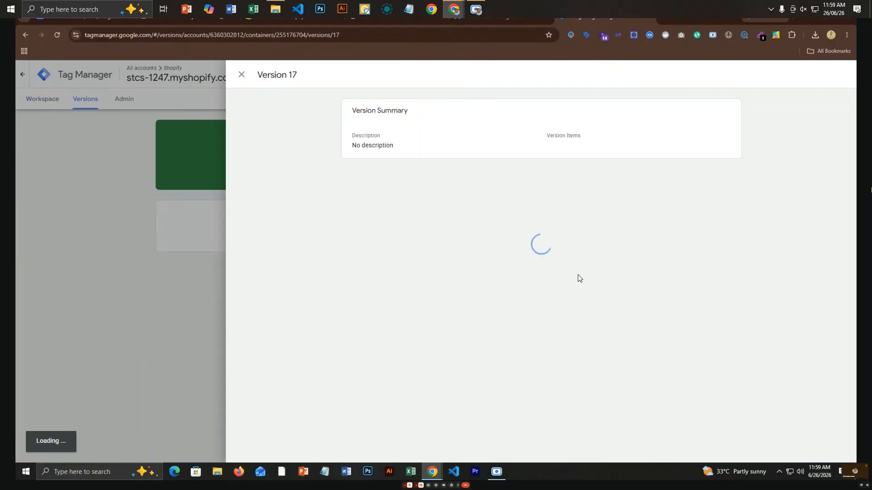
pyautogui.click(65, 155)
pyautogui.click(34, 98)
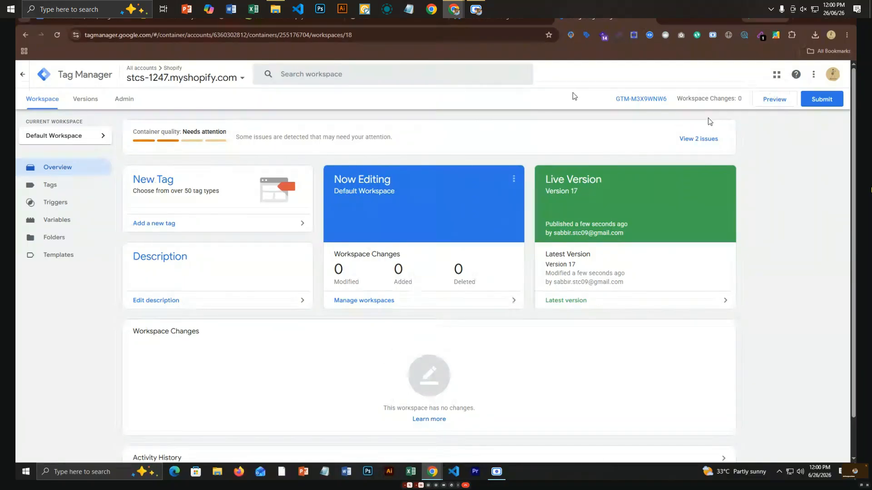
pyautogui.click(770, 102)
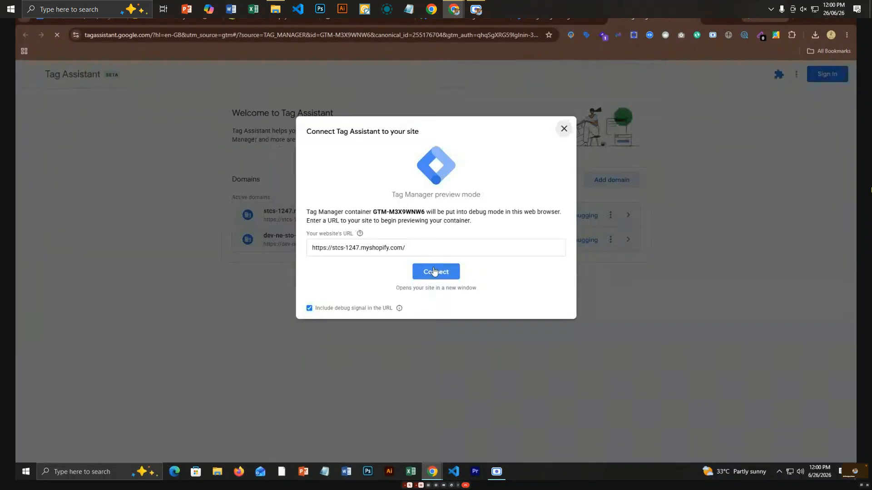
# Connect Tag Assistant to the stcs-1247 store and add the EATE Premium Oversized Black Graphic T-Shirt to the cart.
pyautogui.click(415, 275)
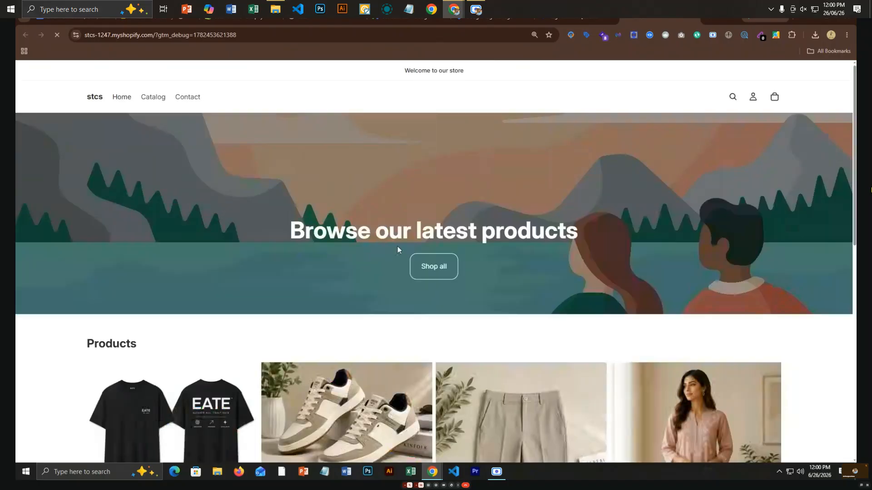
pyautogui.scroll(-4, 291, 326)
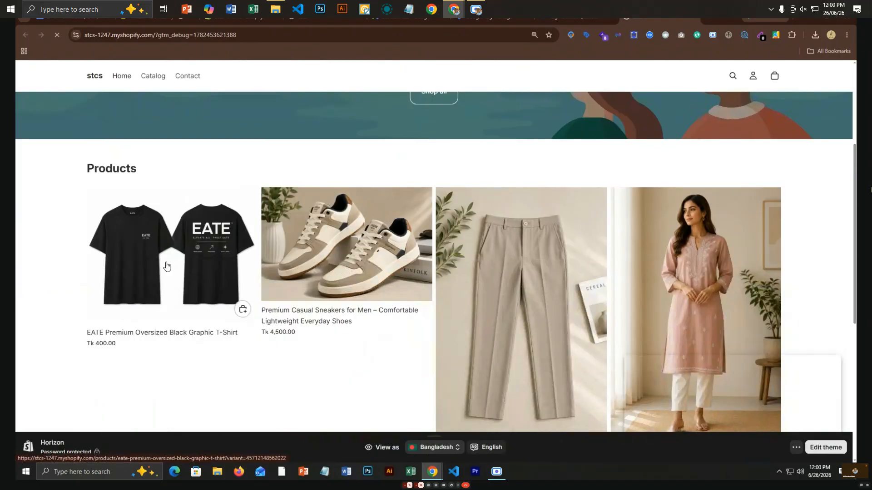
pyautogui.click(166, 266)
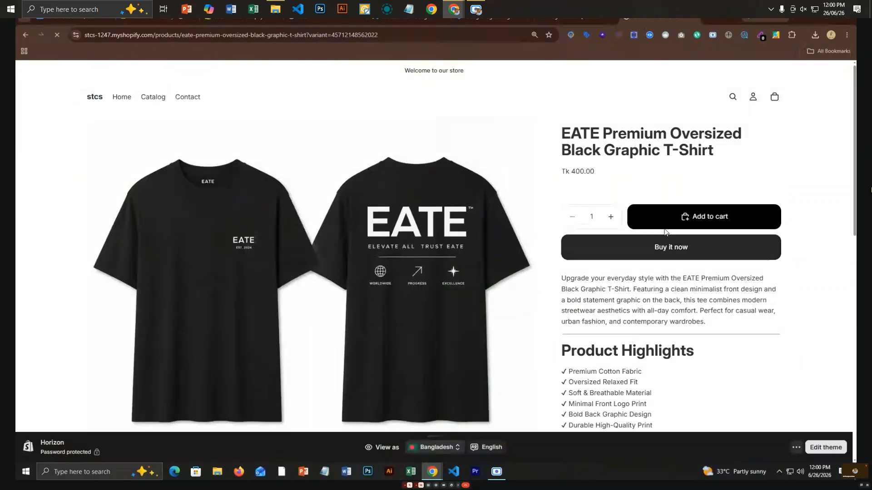
pyautogui.click(684, 222)
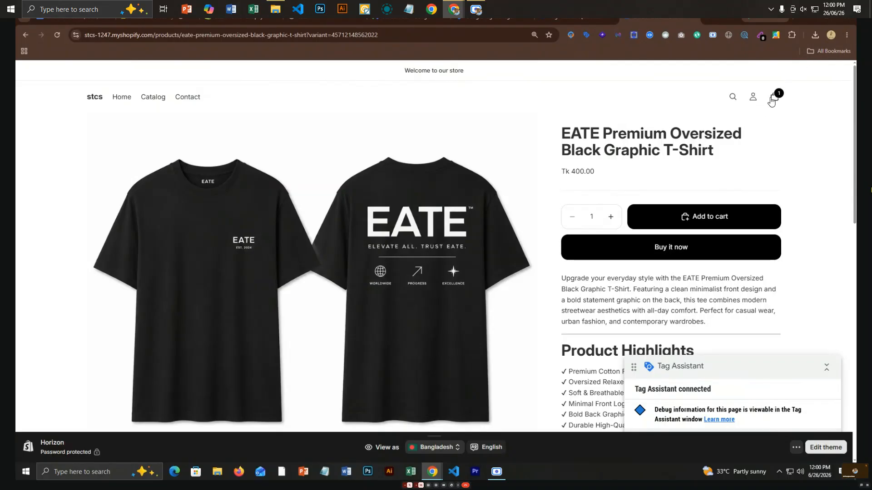
# Start checkout from the cart and fill the contact e-mail from a saved suggestion.
pyautogui.click(772, 98)
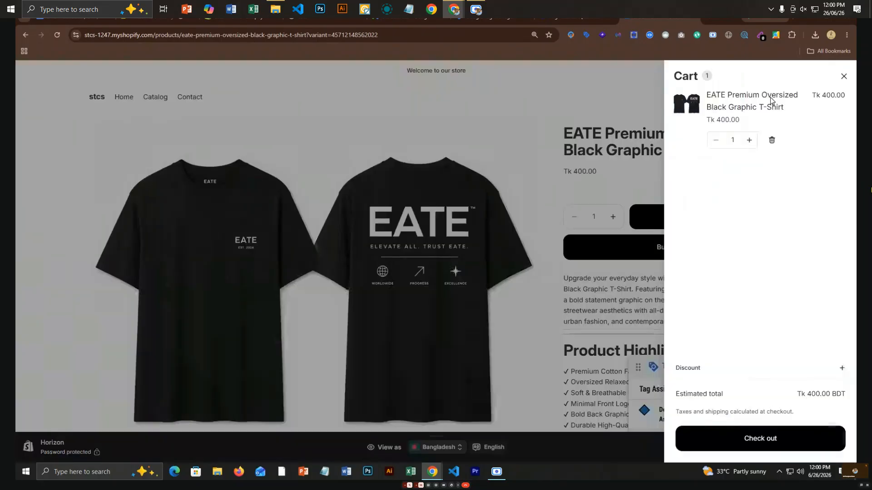
pyautogui.click(771, 443)
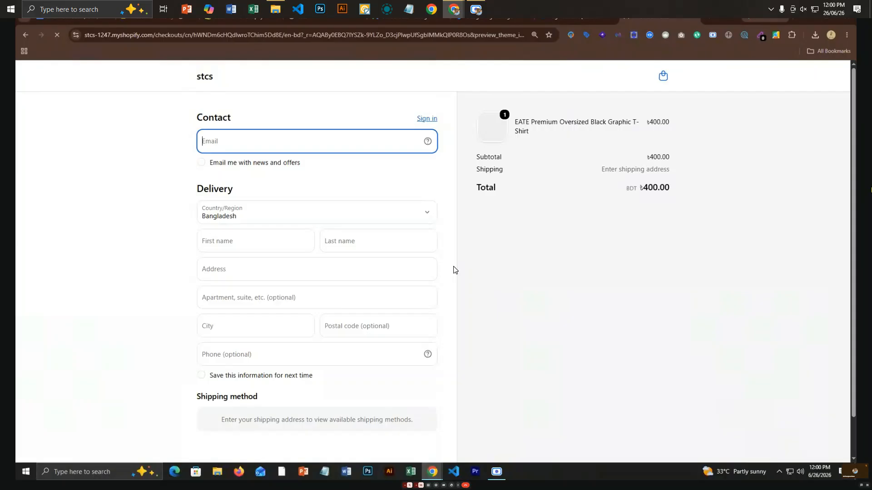
pyautogui.click(352, 140)
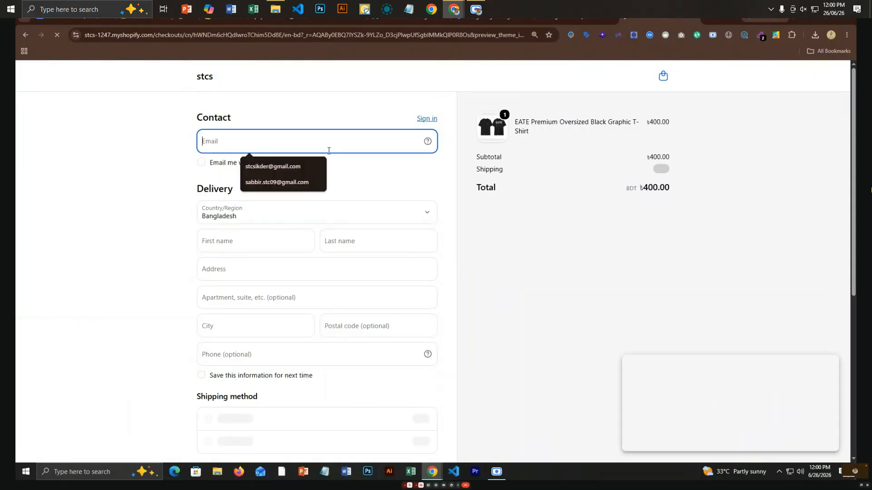
pyautogui.click(308, 164)
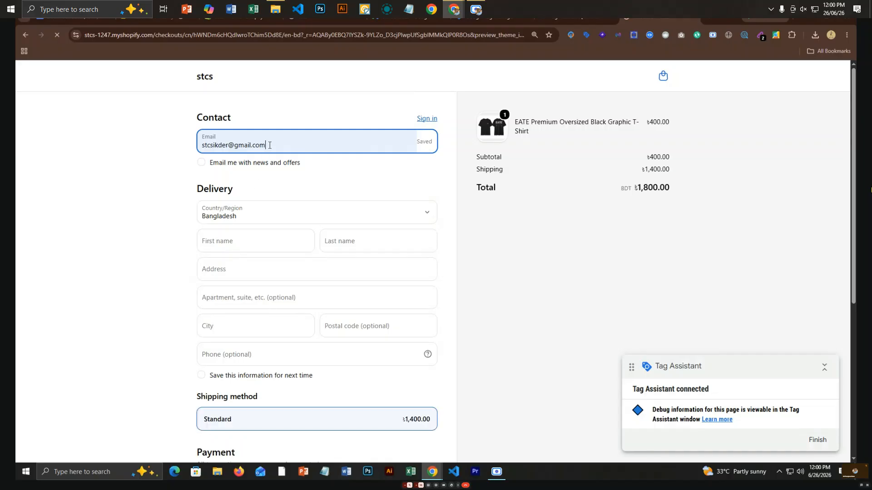
pyautogui.moveTo(269, 145); pyautogui.dragTo(202, 144)
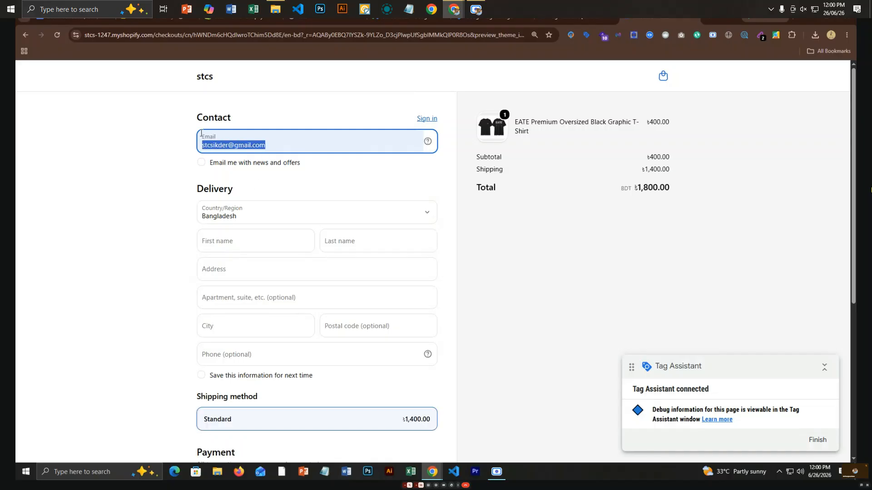
pyautogui.press('BackSpace')
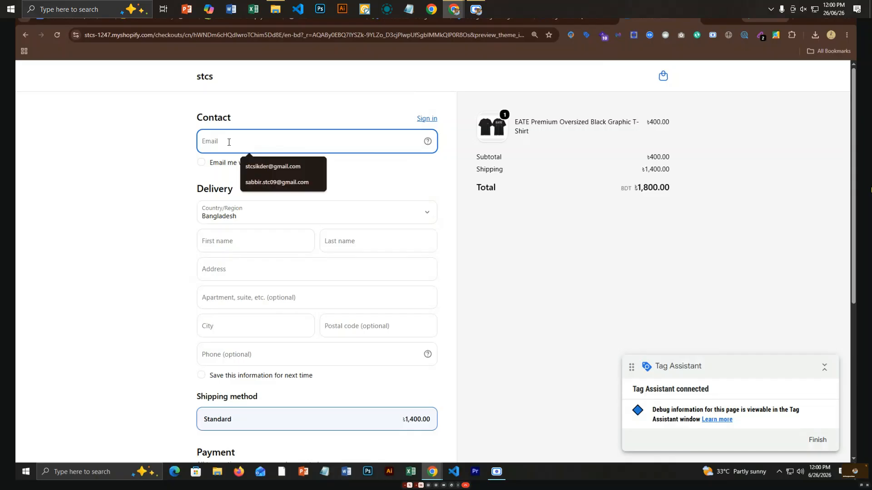
pyautogui.click(253, 177)
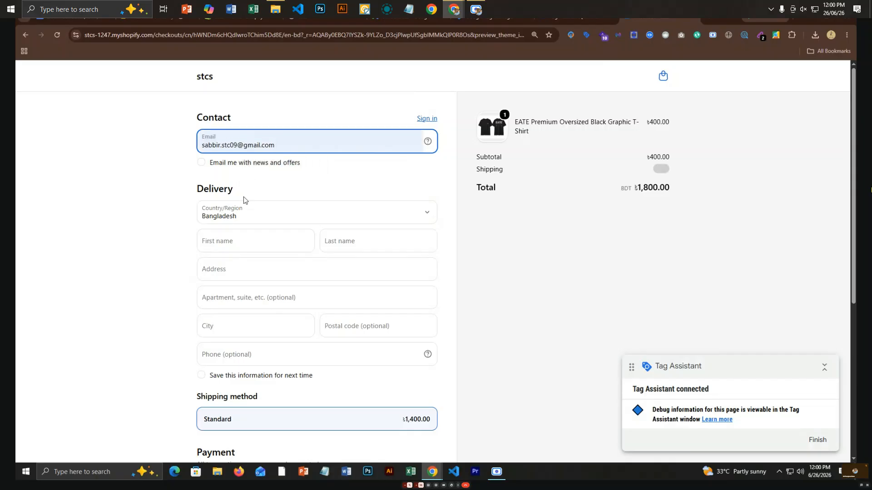
# Fill first name, last name, address, city and postal code from saved suggestions.
pyautogui.click(262, 237)
pyautogui.click(266, 263)
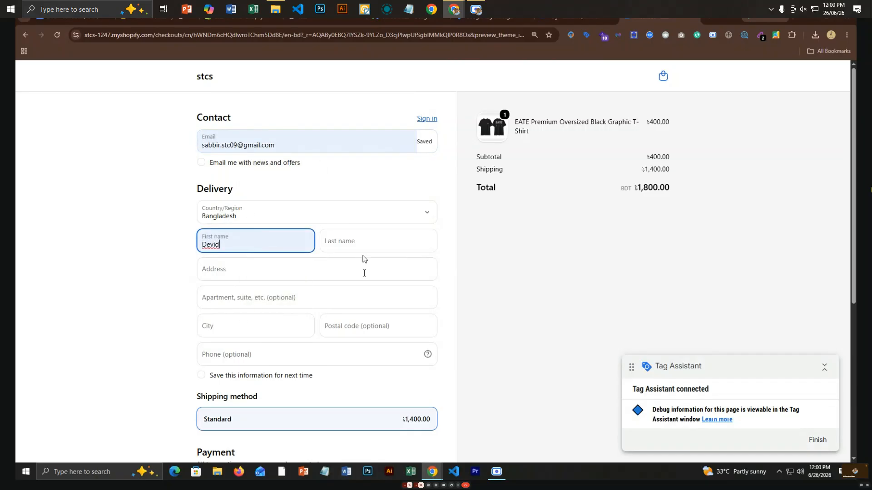
pyautogui.click(362, 246)
pyautogui.click(377, 267)
pyautogui.click(263, 269)
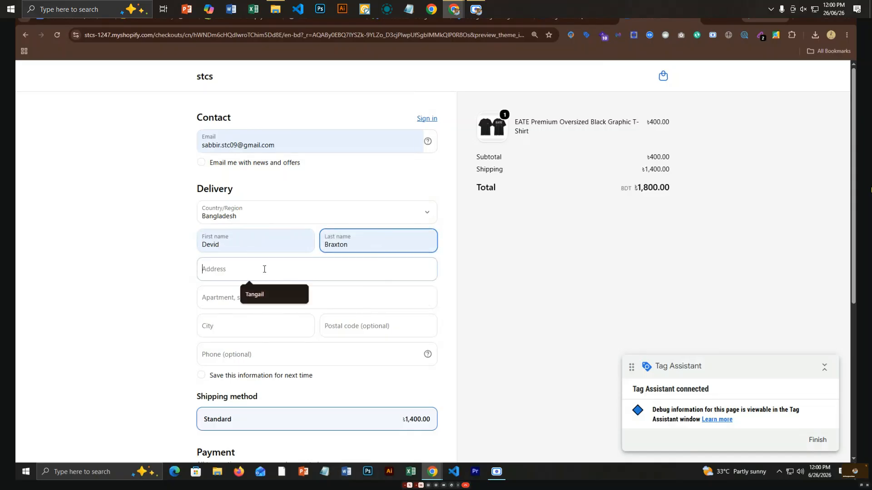
pyautogui.click(275, 296)
pyautogui.click(278, 327)
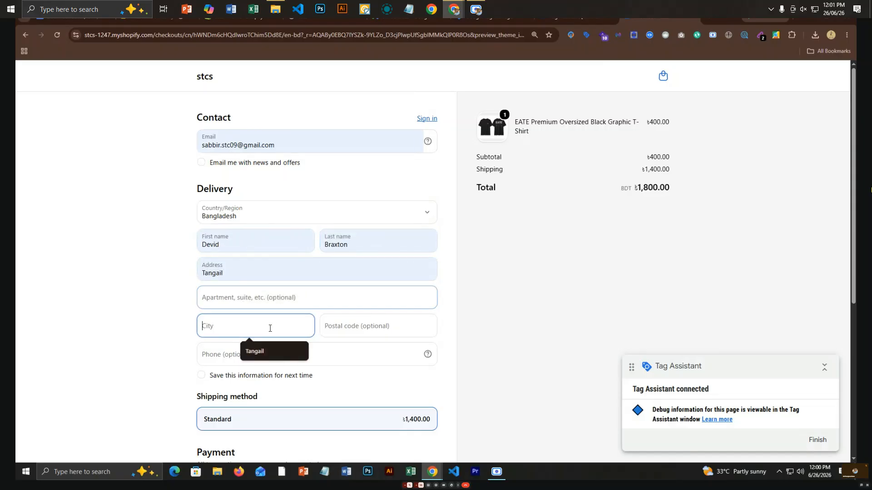
pyautogui.click(271, 357)
pyautogui.click(350, 333)
pyautogui.click(376, 352)
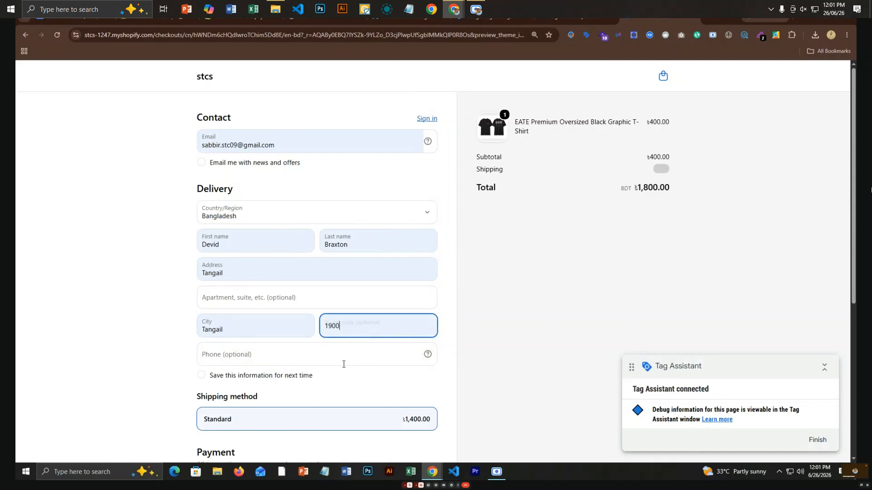
pyautogui.click(343, 364)
pyautogui.click(333, 392)
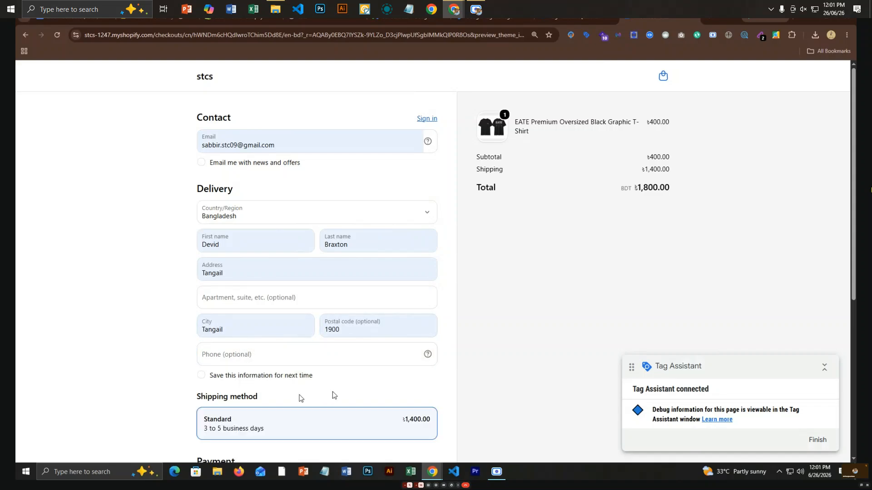
# Pay by credit card with test number 1, expiry 09 / 27 and security code 123, then place the order.
pyautogui.scroll(-6, 332, 391)
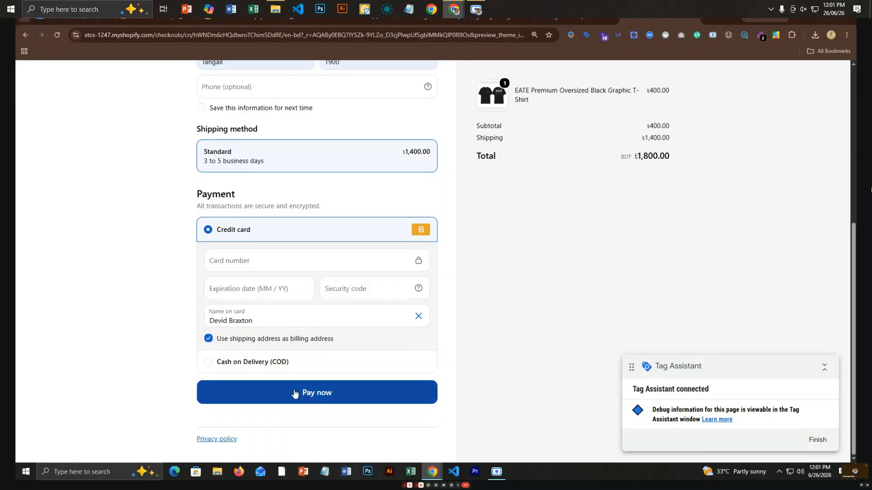
pyautogui.click(258, 364)
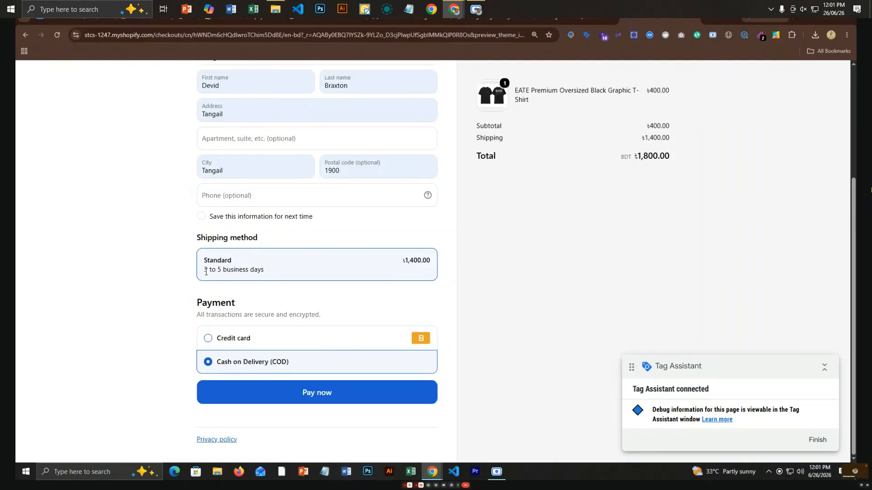
pyautogui.click(227, 339)
pyautogui.click(227, 300)
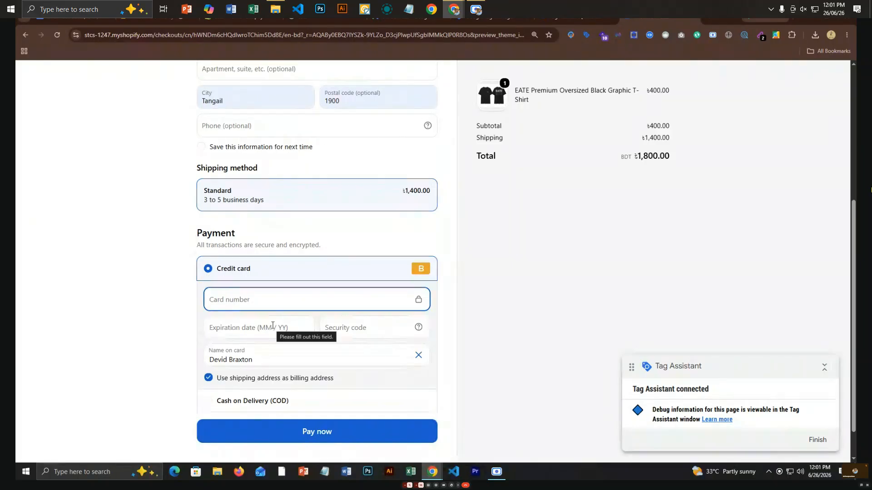
pyautogui.write('1')
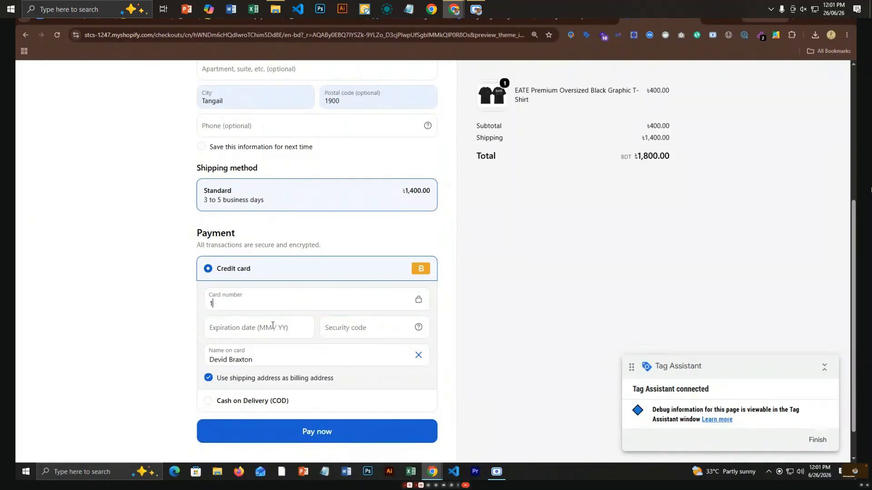
pyautogui.click(303, 325)
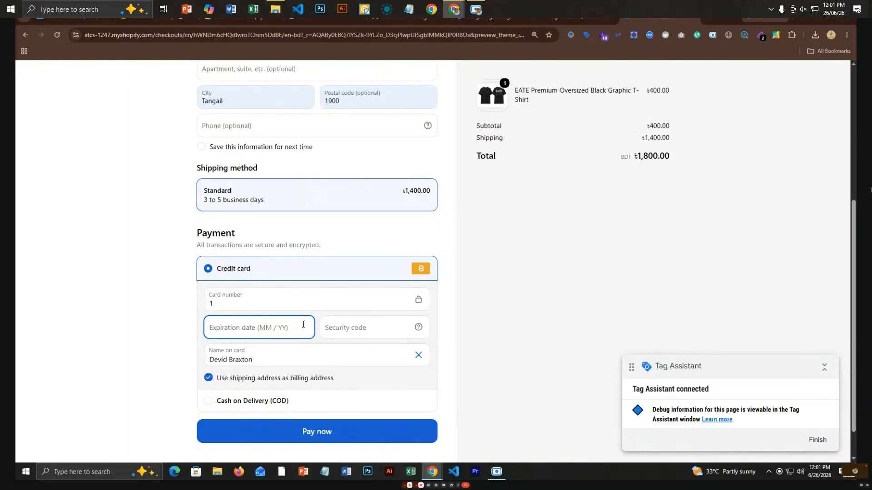
pyautogui.write('09 / 2')
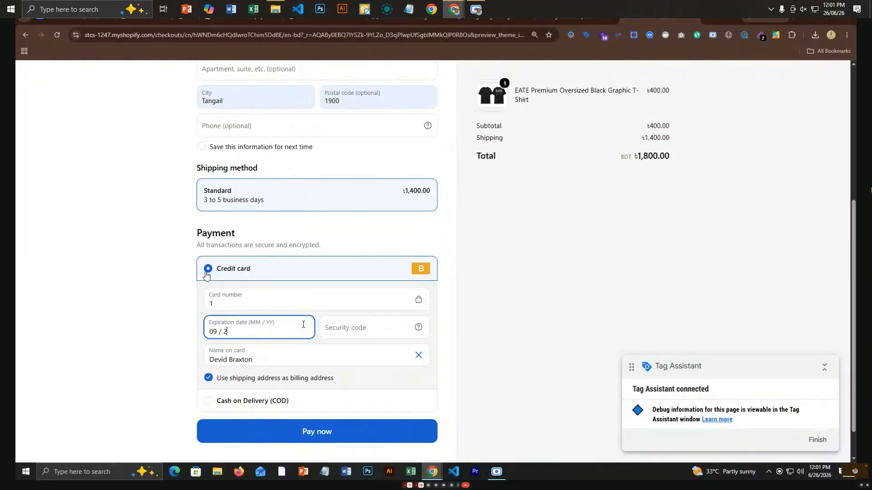
pyautogui.write('7')
pyautogui.click(361, 334)
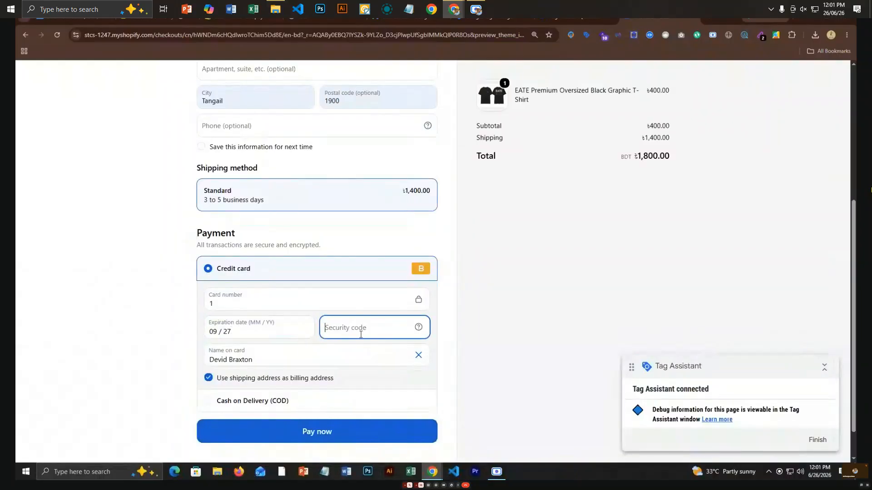
pyautogui.write('123')
pyautogui.scroll(-1, 245, 404)
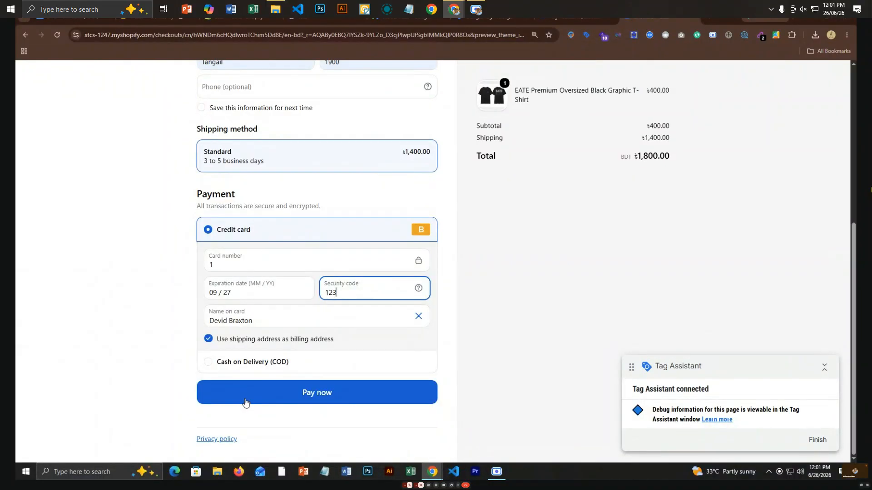
pyautogui.click(298, 400)
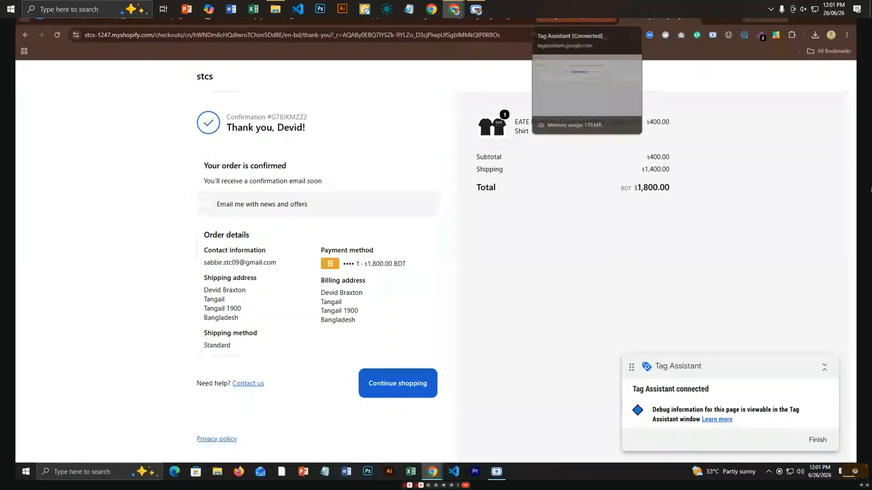
# Return to Tag Assistant and dismiss the Connected! dialog to see GACT Purchase Tag fired once.
pyautogui.click(576, 18)
pyautogui.click(428, 225)
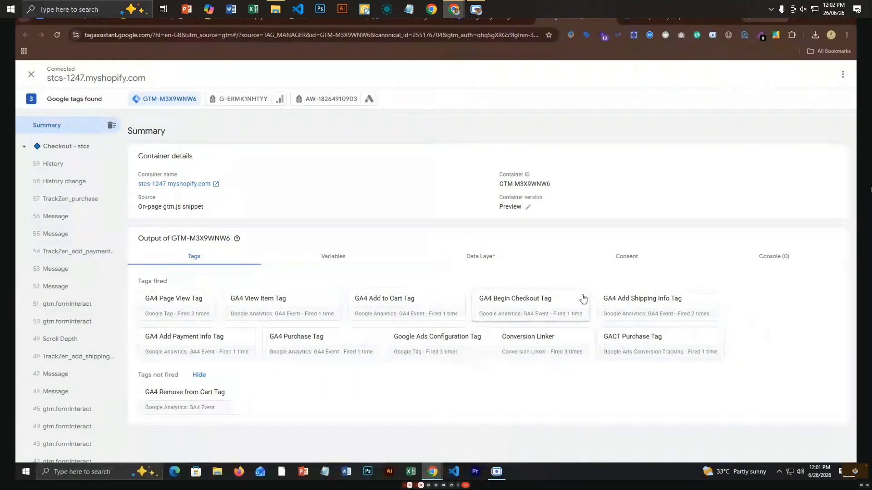
pyautogui.click(779, 472)
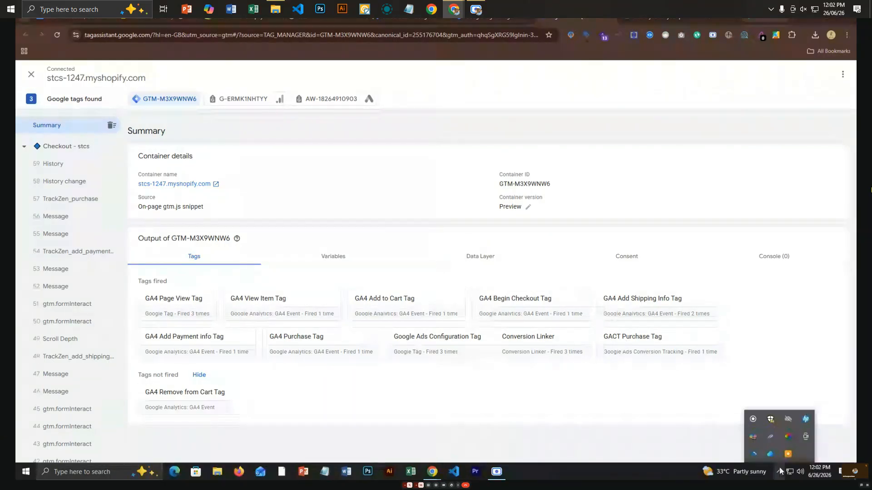
pyautogui.click(772, 452)
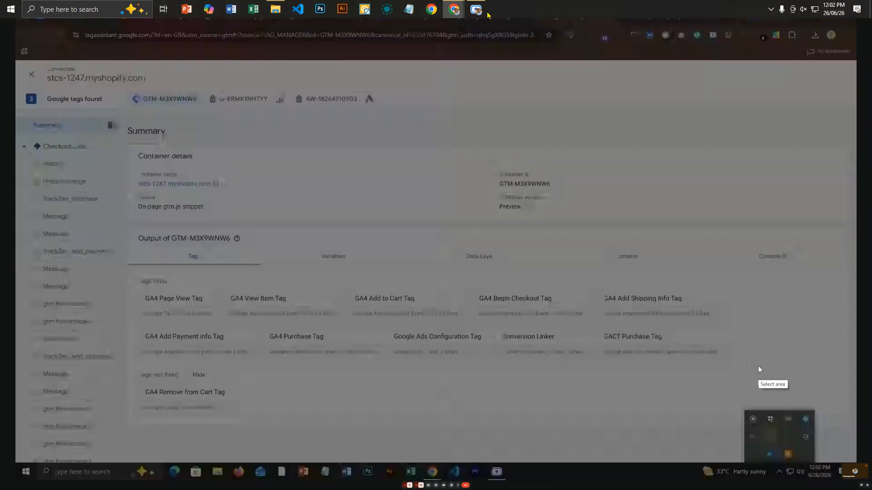